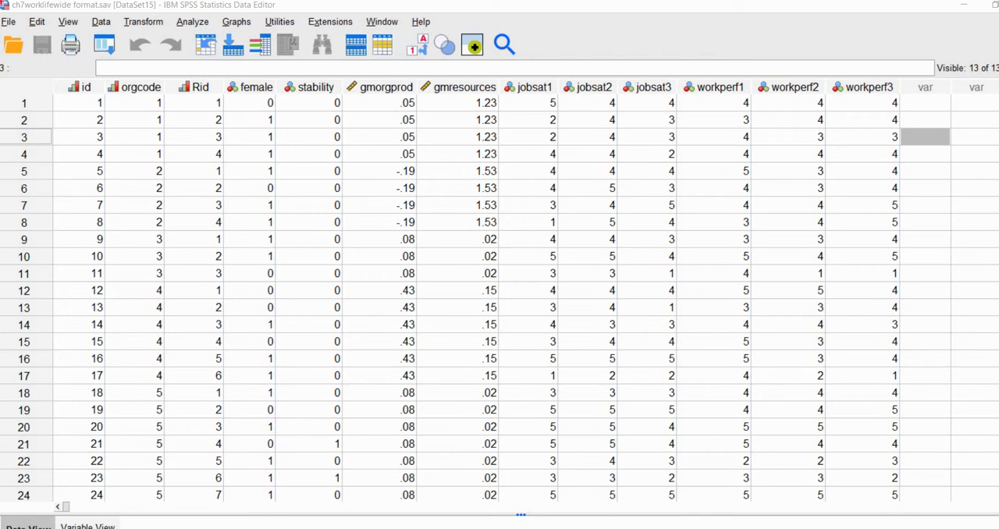
Switch to the browser to view the Routledge page for Multilevel and Longitudinal Modeling with IBM SPSS, and return to the SPSS data.
{"action": "key", "text": "alt+Tab"}
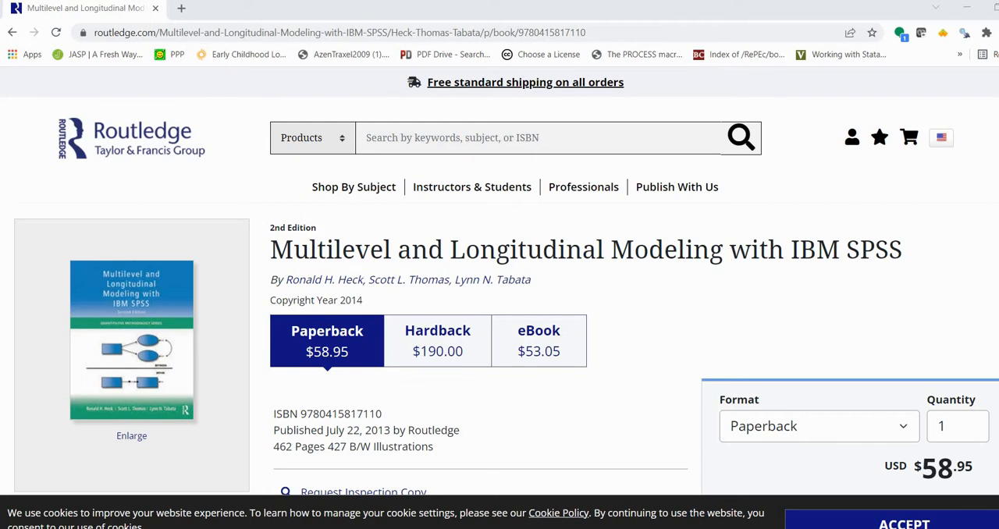
{"action": "key", "text": "alt+Tab"}
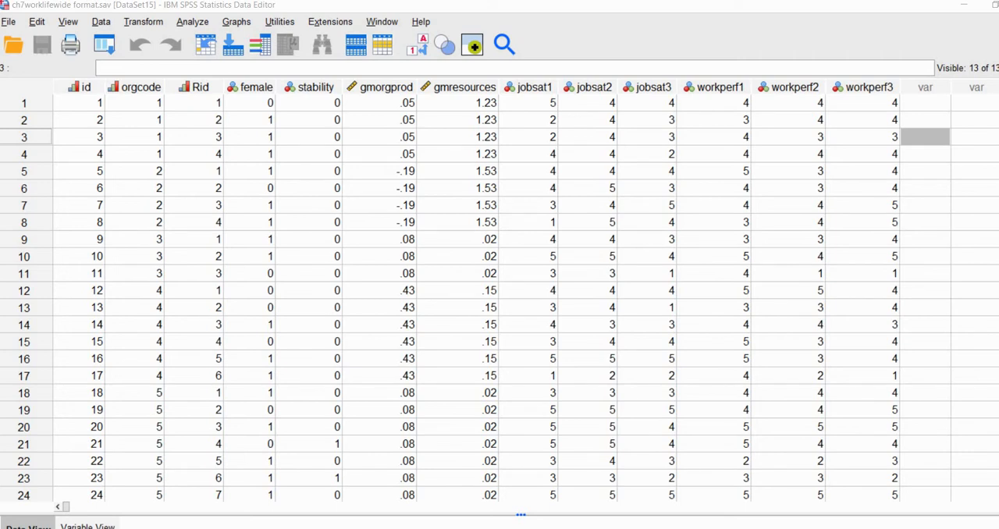
Examine the id, orgcode and Rid columns, comparing how Rid numbers the cases within the first two orgcode groups.
{"action": "left_click", "coordinate": [85, 87]}
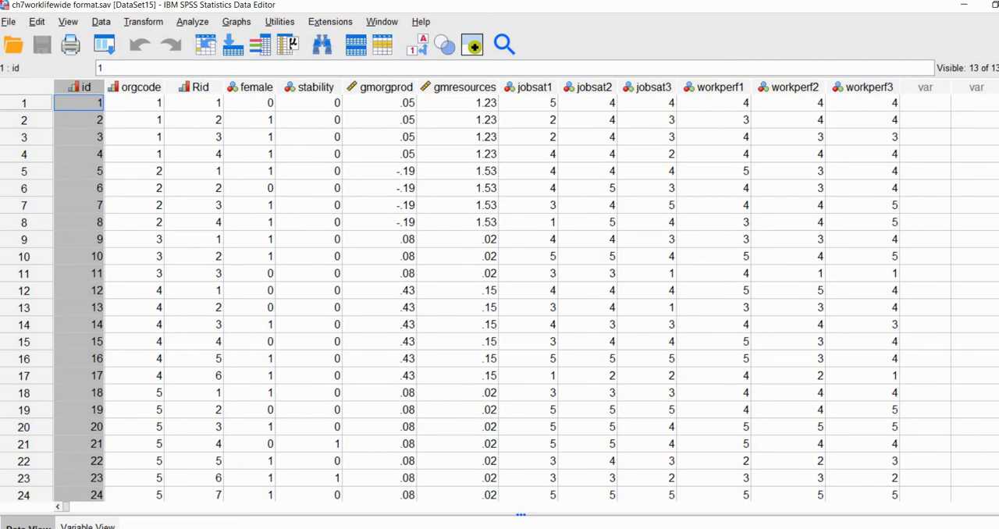
{"action": "left_click", "coordinate": [140, 87]}
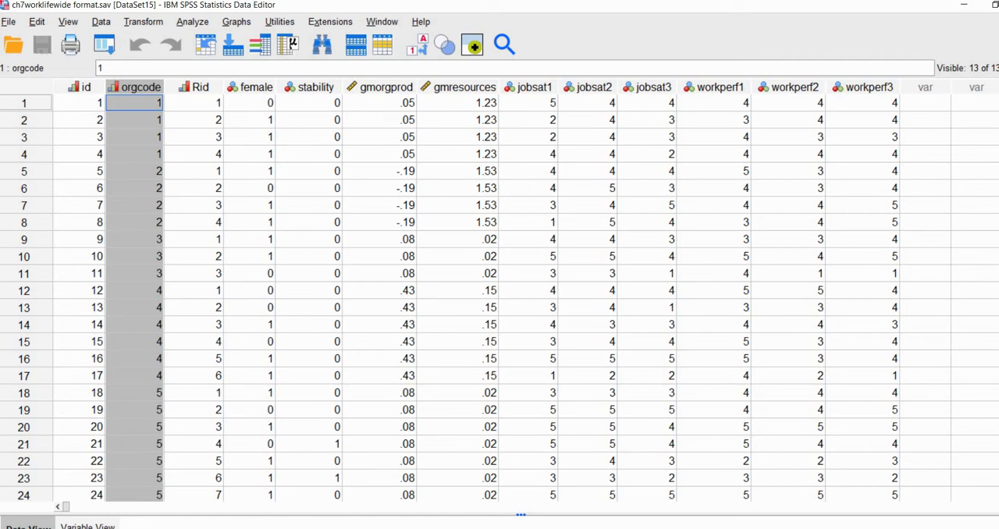
{"action": "left_click_drag", "start_coordinate": [135, 103], "coordinate": [135, 222]}
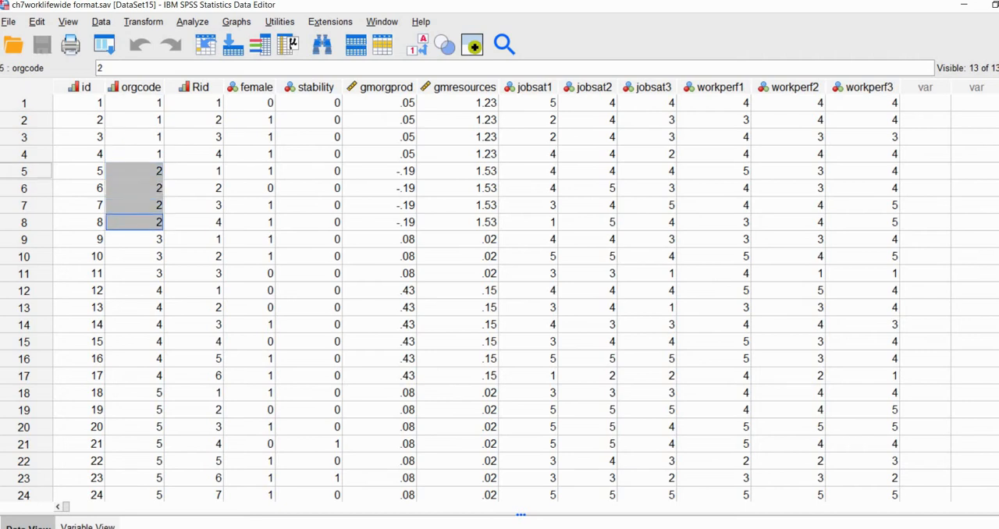
{"action": "left_click", "coordinate": [199, 87]}
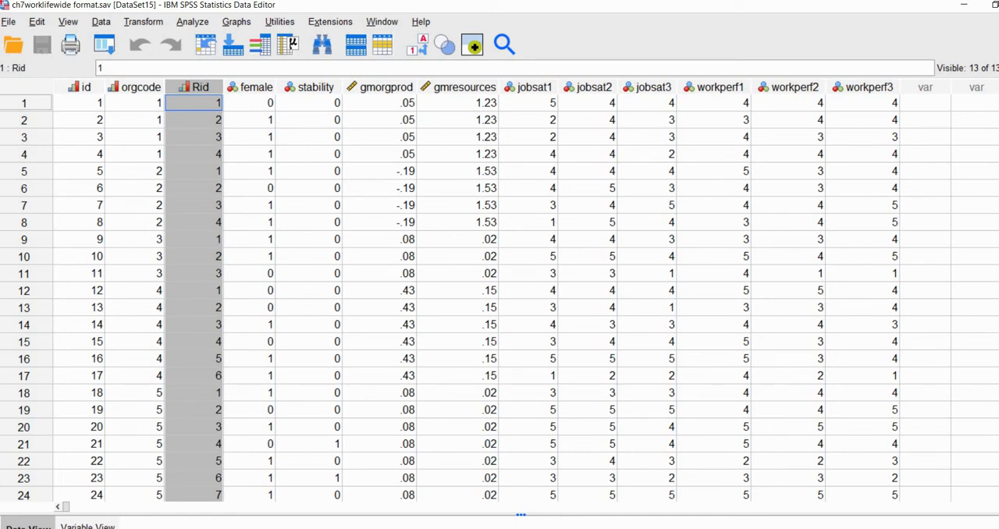
{"action": "left_click", "coordinate": [80, 87]}
{"action": "left_click", "coordinate": [200, 88]}
{"action": "left_click_drag", "start_coordinate": [149, 103], "coordinate": [149, 154]}
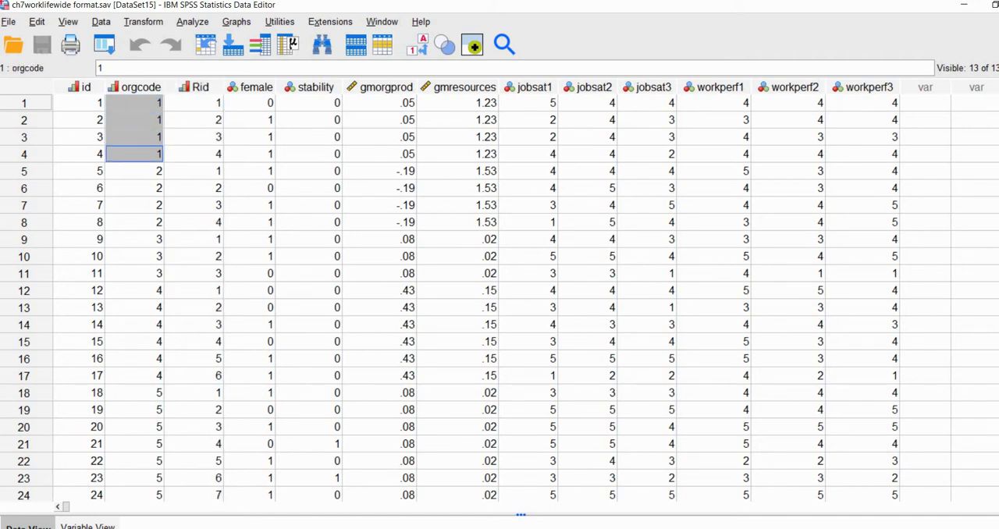
{"action": "left_click_drag", "start_coordinate": [205, 103], "coordinate": [205, 154]}
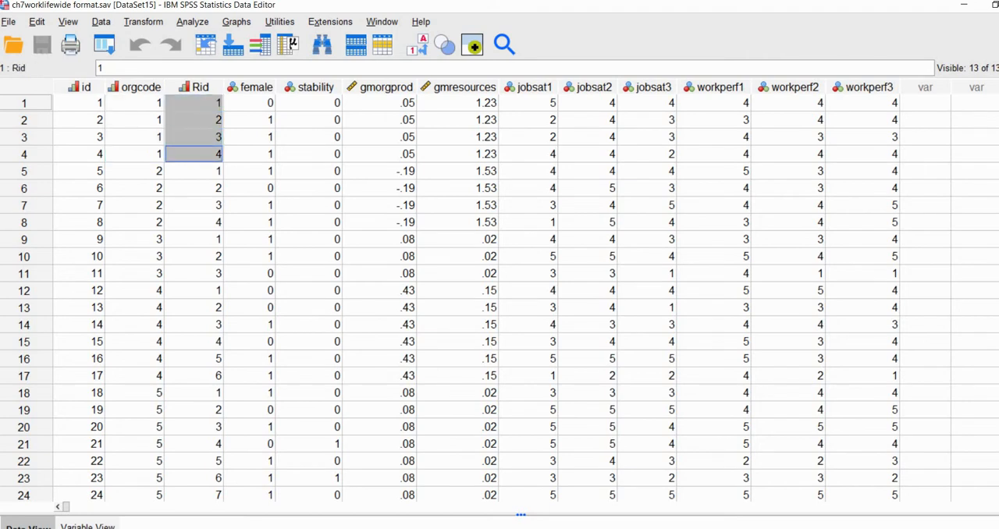
{"action": "left_click_drag", "start_coordinate": [135, 171], "coordinate": [134, 223]}
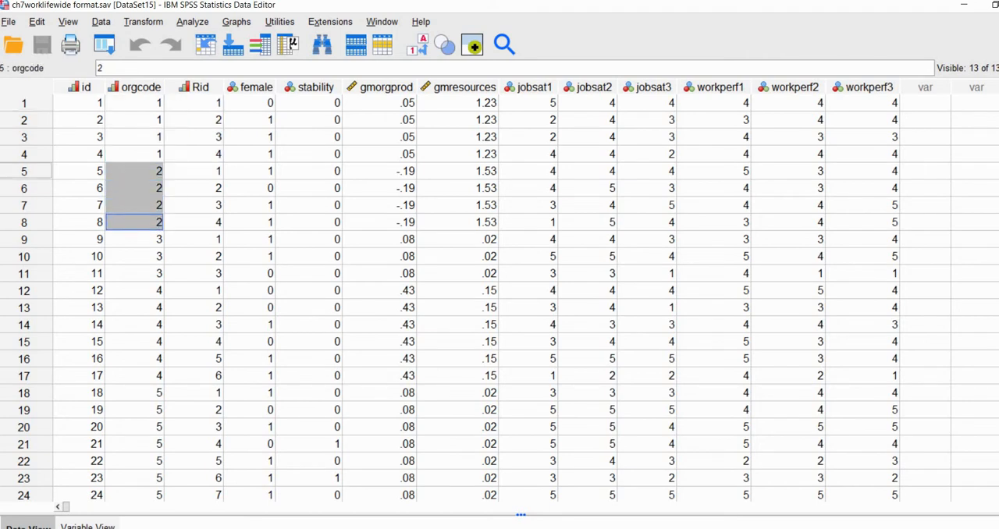
{"action": "left_click_drag", "start_coordinate": [195, 171], "coordinate": [195, 223]}
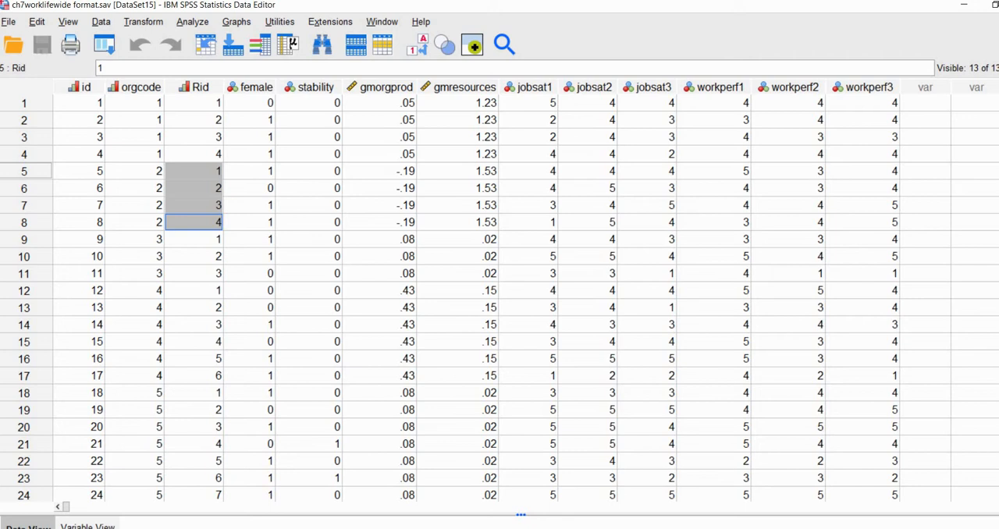
{"action": "left_click_drag", "start_coordinate": [140, 87], "coordinate": [195, 87]}
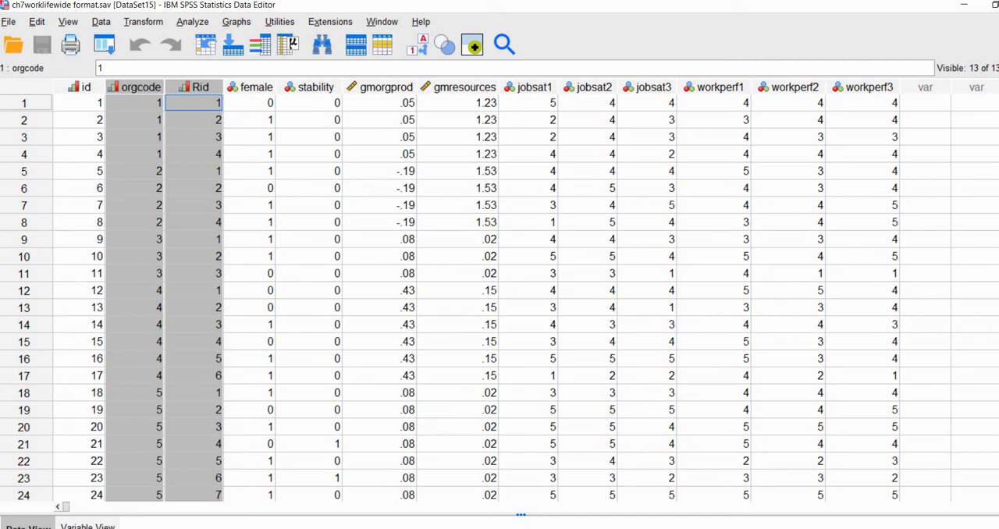
Examine the female, stability, gmorgprod and gmresources predictors and the item columns from jobsat1 through workperf3.
{"action": "left_click", "coordinate": [250, 103]}
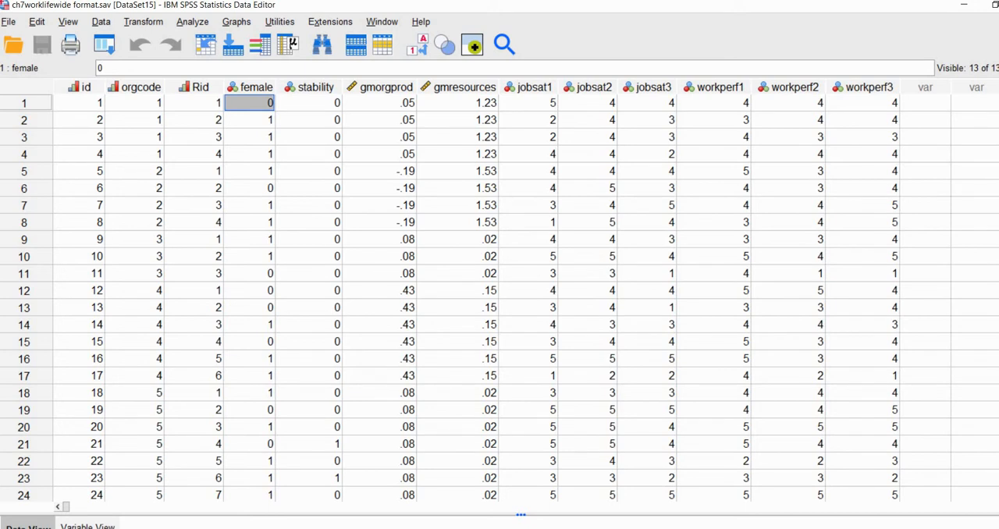
{"action": "left_click", "coordinate": [256, 88]}
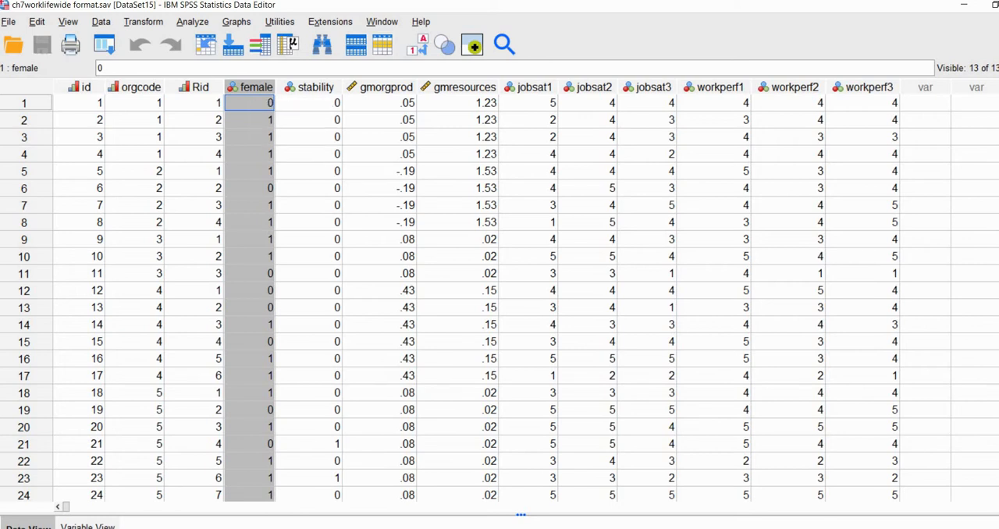
{"action": "left_click", "coordinate": [315, 87]}
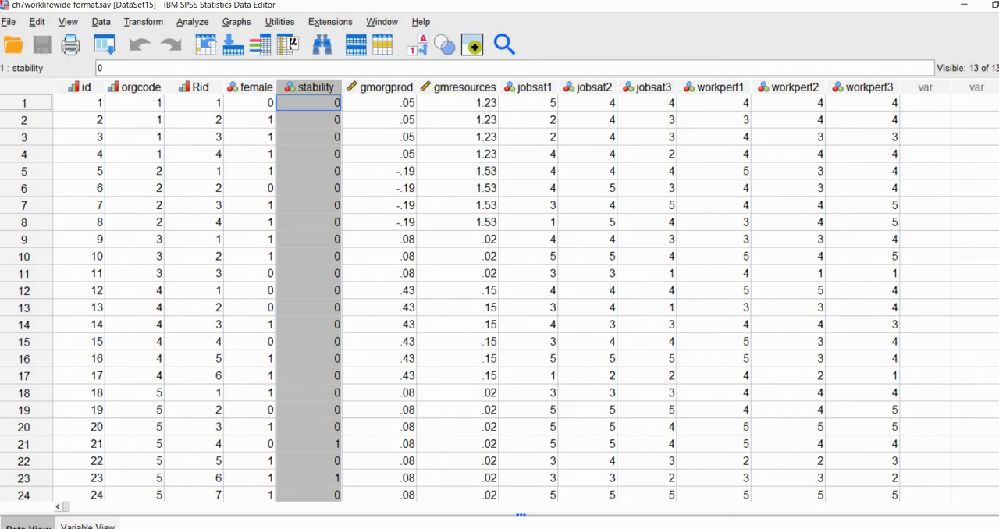
{"action": "left_click_drag", "start_coordinate": [386, 87], "coordinate": [463, 88]}
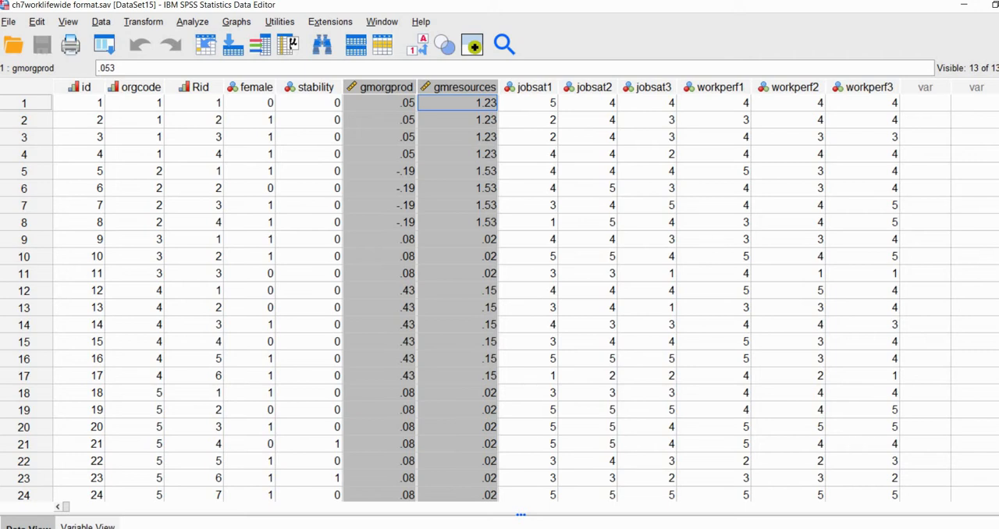
{"action": "left_click", "coordinate": [387, 87]}
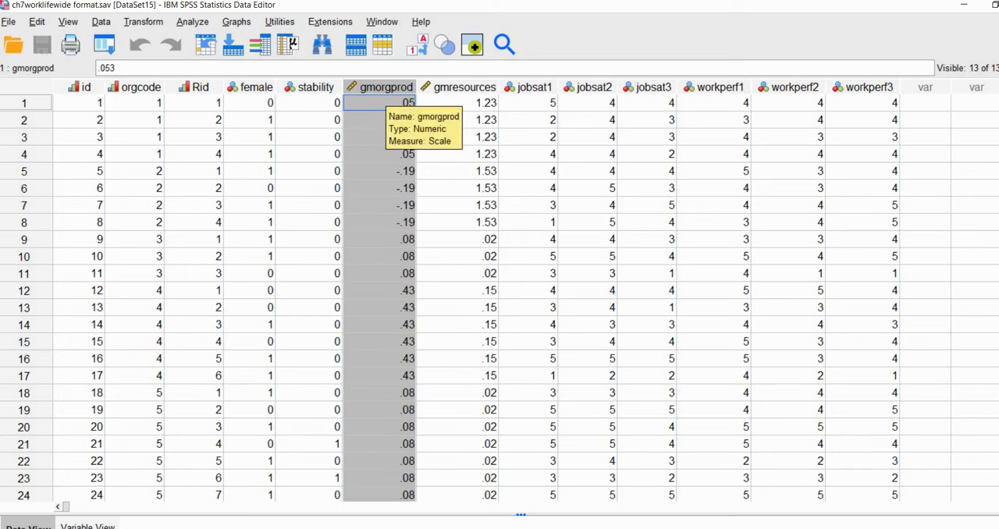
{"action": "left_click", "coordinate": [453, 87]}
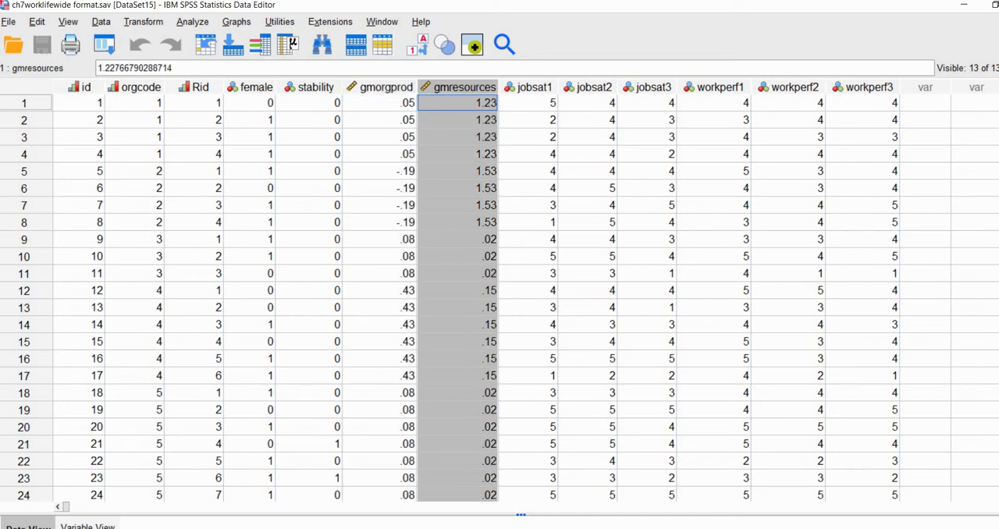
{"action": "left_click", "coordinate": [459, 154]}
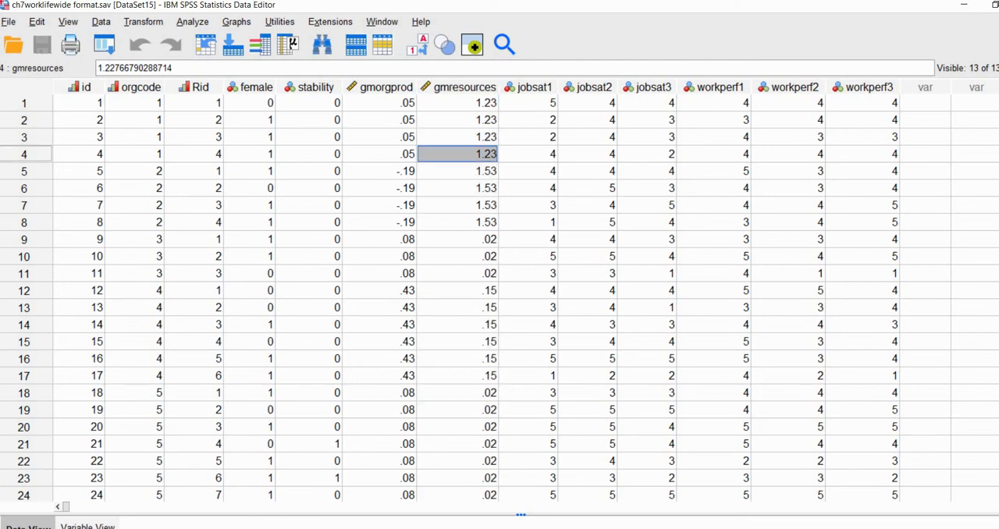
{"action": "left_click_drag", "start_coordinate": [432, 94], "coordinate": [454, 119]}
{"action": "left_click", "coordinate": [451, 119]}
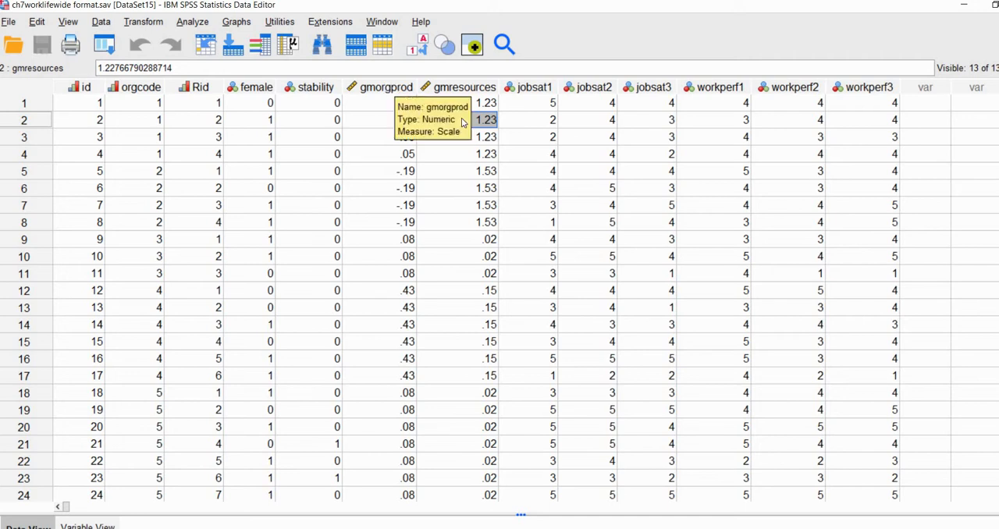
{"action": "left_click_drag", "start_coordinate": [525, 87], "coordinate": [831, 88]}
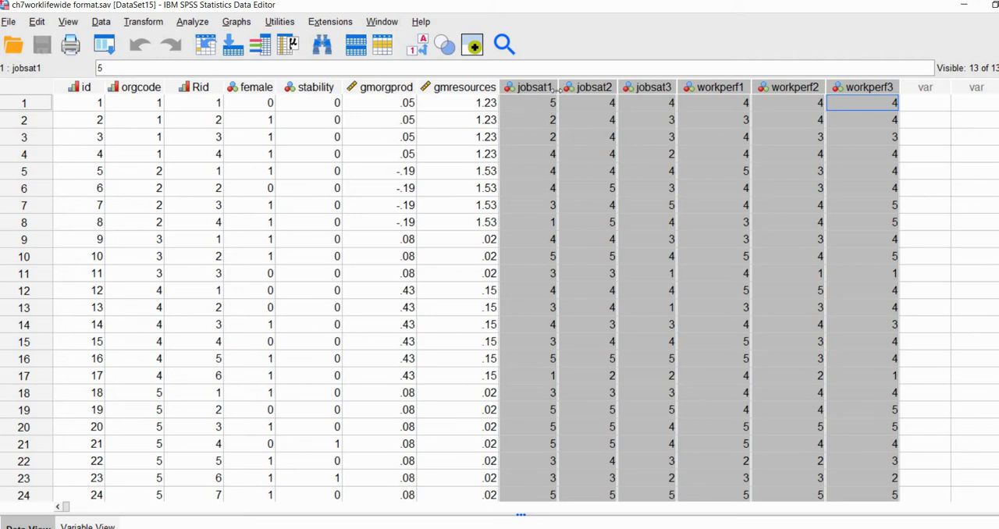
{"action": "left_click", "coordinate": [717, 104]}
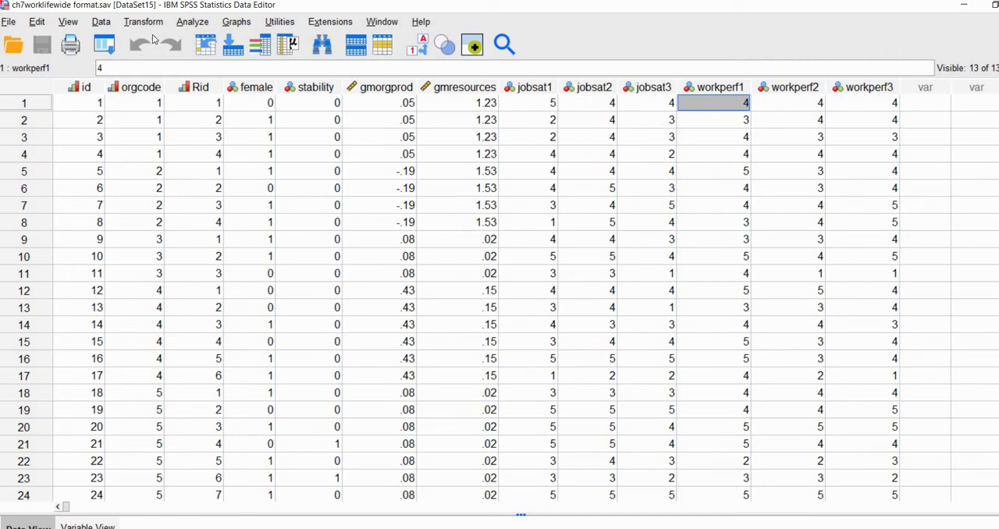
Start the Restructure Data Wizard with selected variables restructured into cases, using one variable group, and proceed to variable selection.
{"action": "left_click", "coordinate": [102, 22]}
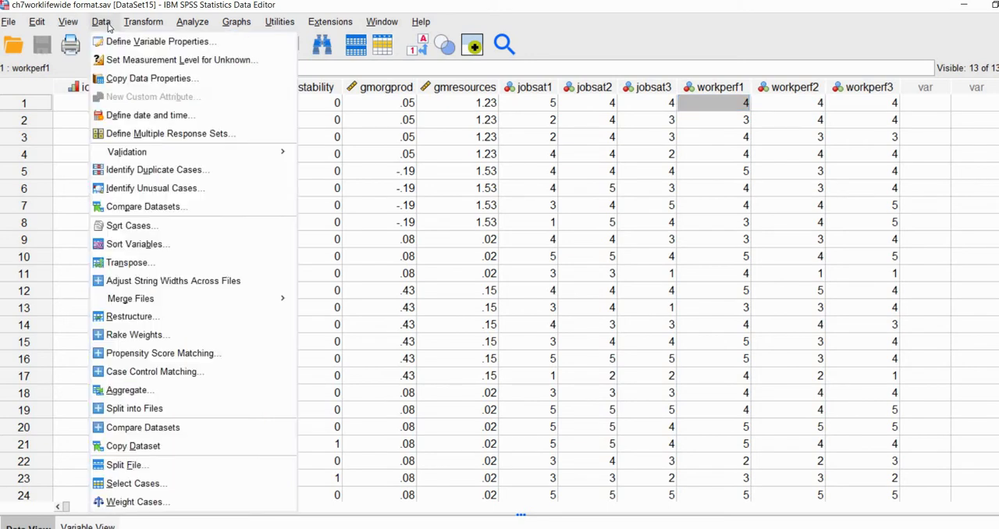
{"action": "left_click", "coordinate": [132, 319]}
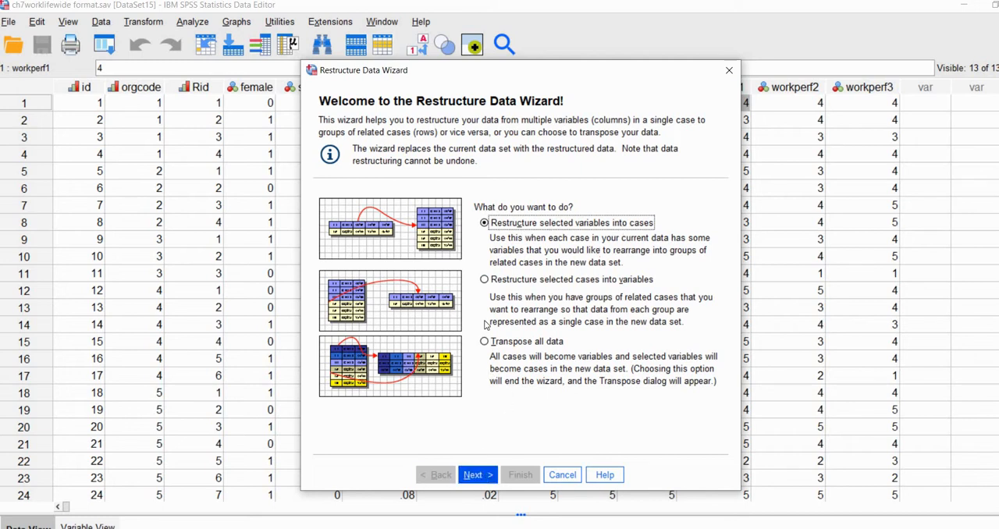
{"action": "left_click", "coordinate": [476, 475]}
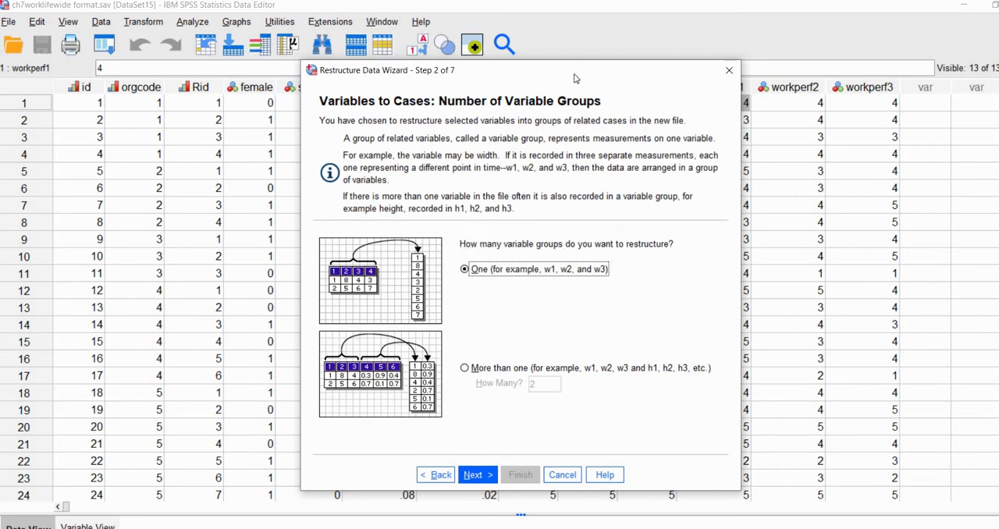
{"action": "left_click_drag", "start_coordinate": [568, 69], "coordinate": [399, 82]}
{"action": "left_click_drag", "start_coordinate": [488, 80], "coordinate": [449, 126]}
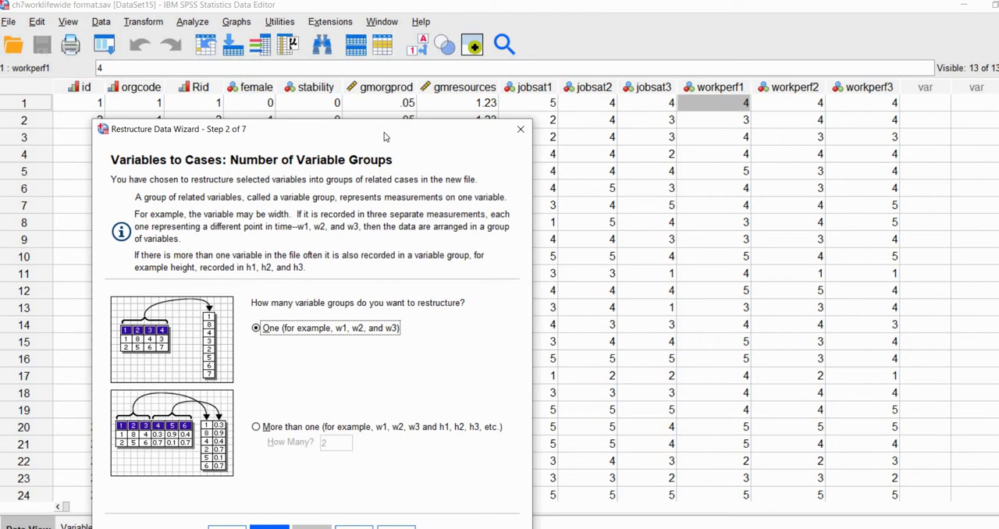
{"action": "left_click_drag", "start_coordinate": [390, 125], "coordinate": [396, 112]}
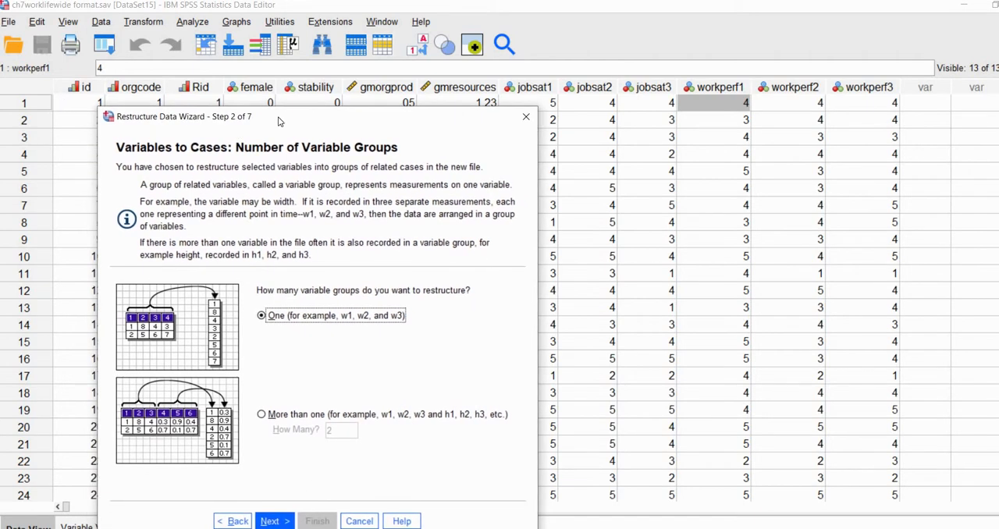
{"action": "left_click_drag", "start_coordinate": [280, 121], "coordinate": [352, 34]}
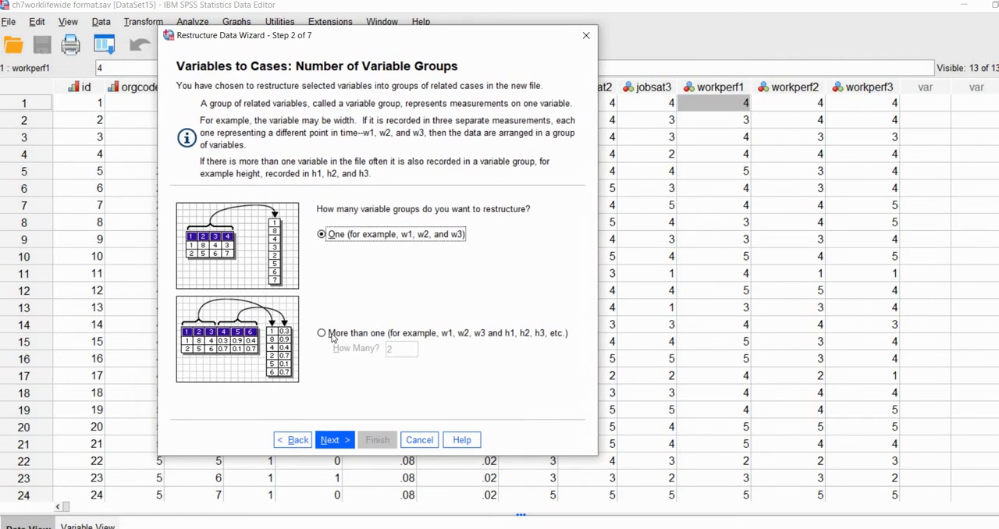
{"action": "left_click", "coordinate": [333, 440]}
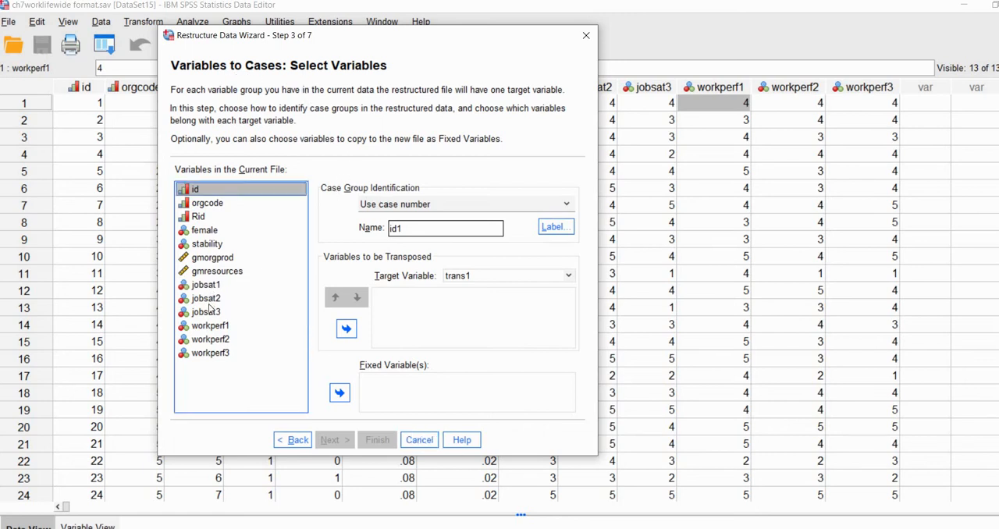
Set jobsat1 through workperf3 as the variables to be transposed and name their target variable work.
{"action": "left_click", "coordinate": [206, 285]}
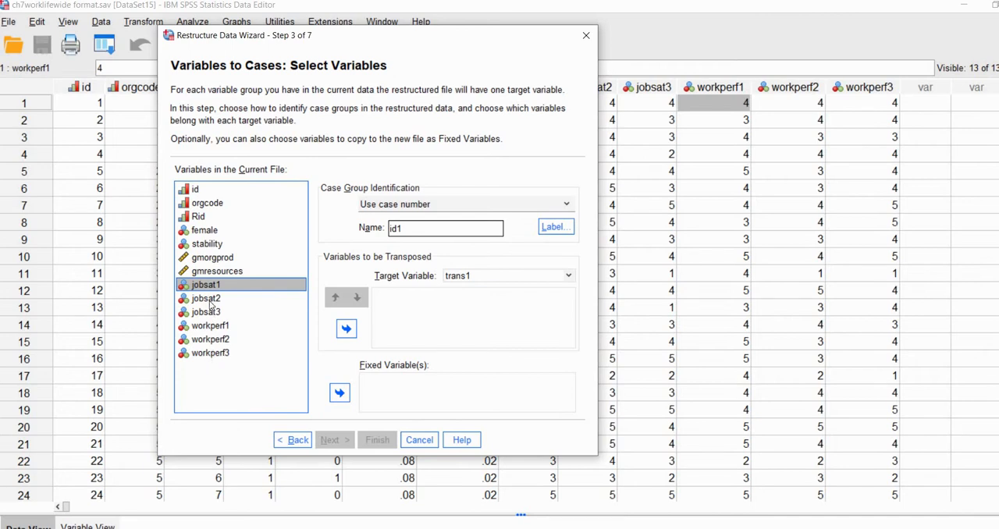
{"action": "left_click", "coordinate": [212, 355], "text": "shift"}
{"action": "left_click", "coordinate": [347, 330]}
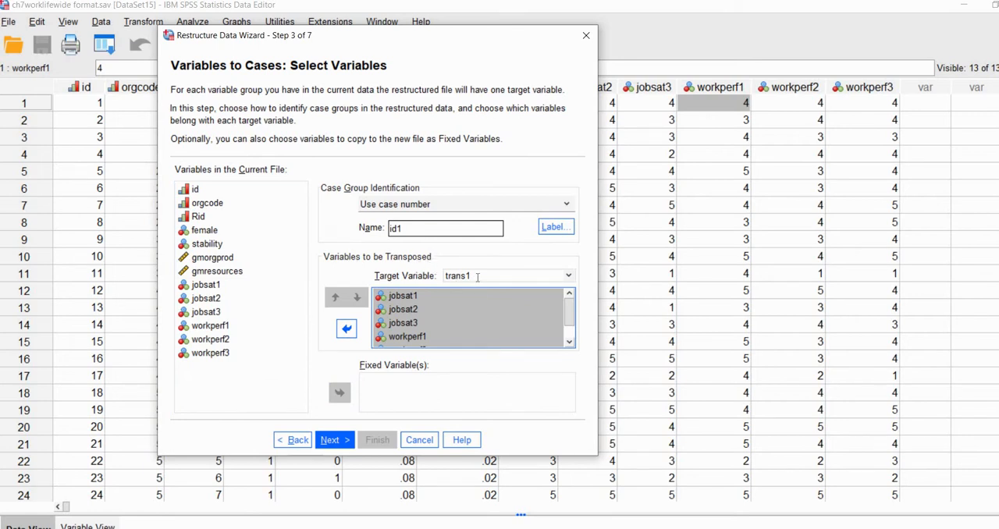
{"action": "left_click_drag", "start_coordinate": [477, 276], "coordinate": [418, 281]}
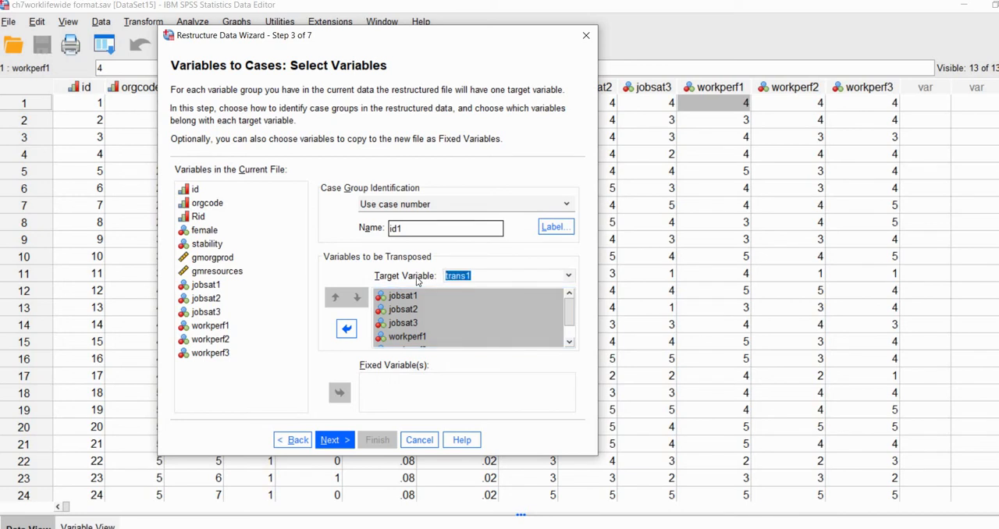
{"action": "type", "text": "work"}
{"action": "left_click", "coordinate": [480, 313]}
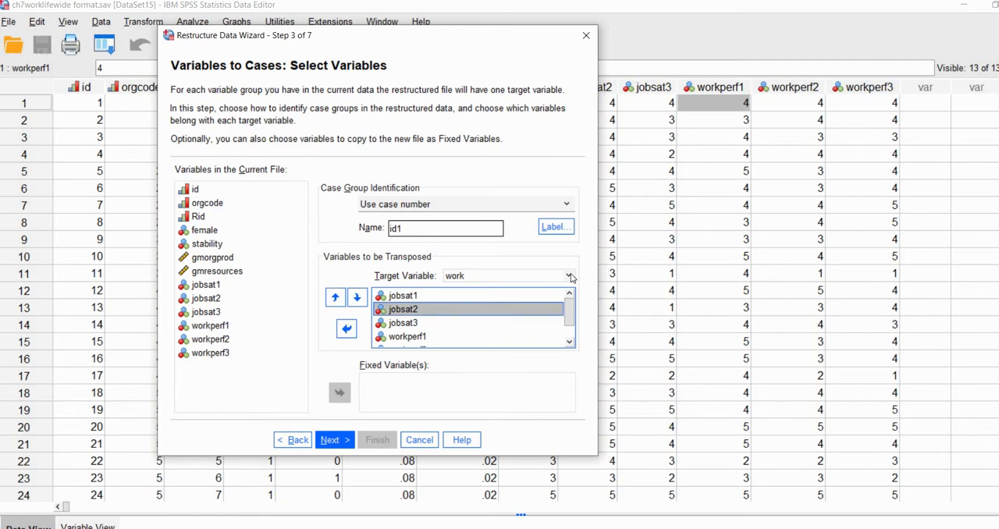
{"action": "left_click", "coordinate": [570, 277]}
{"action": "left_click", "coordinate": [570, 277]}
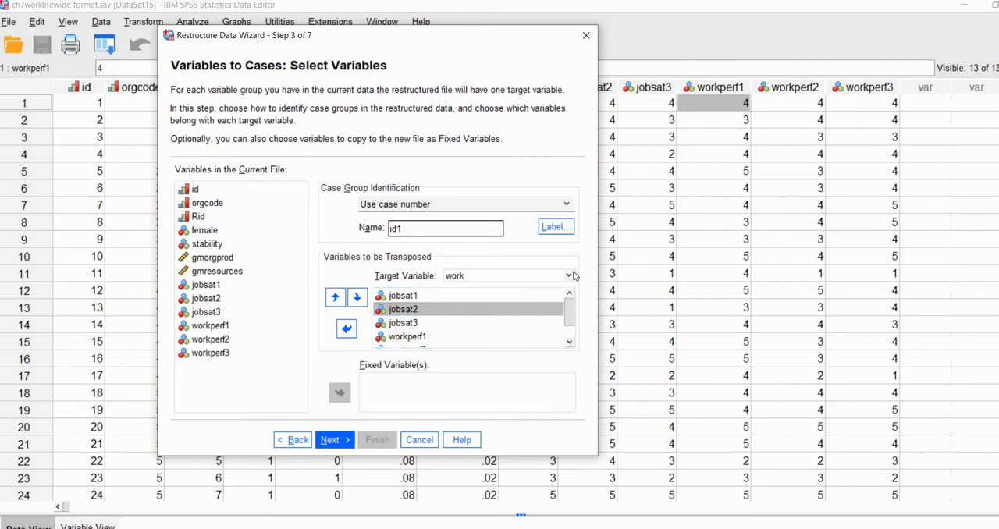
{"action": "left_click", "coordinate": [568, 277]}
{"action": "left_click", "coordinate": [569, 277]}
Add id, orgcode, Rid, female, stability, gmorgprod and gmresources as fixed variables and proceed to index variable creation.
{"action": "left_click", "coordinate": [199, 189]}
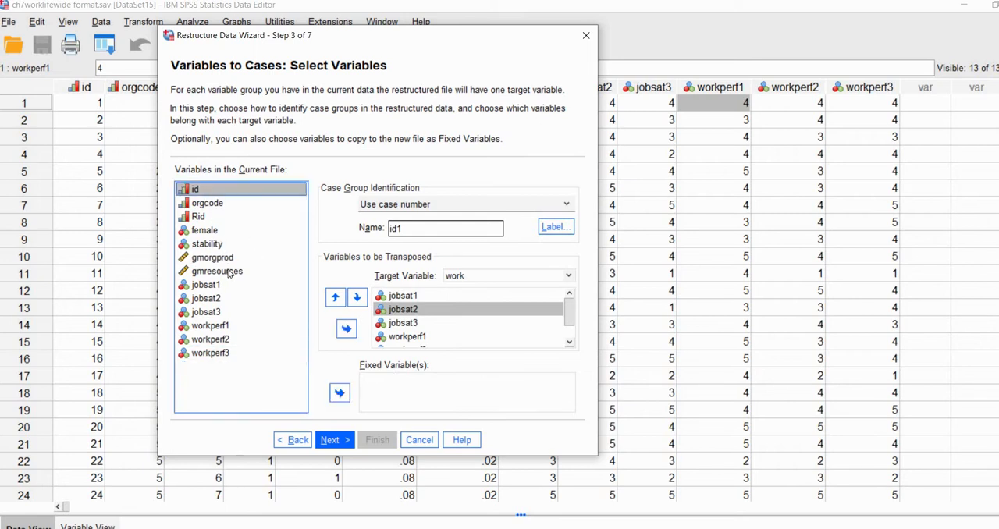
{"action": "left_click", "coordinate": [264, 273], "text": "shift"}
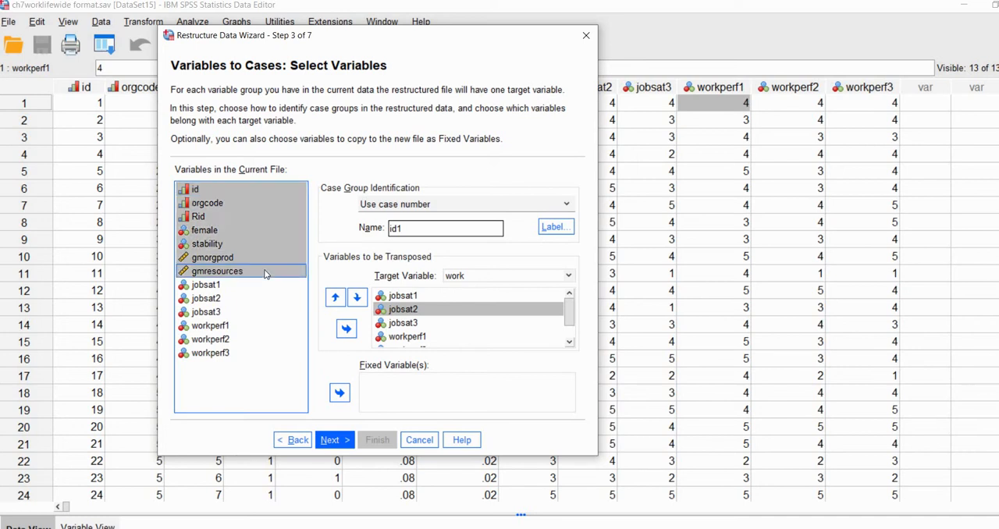
{"action": "left_click", "coordinate": [340, 394]}
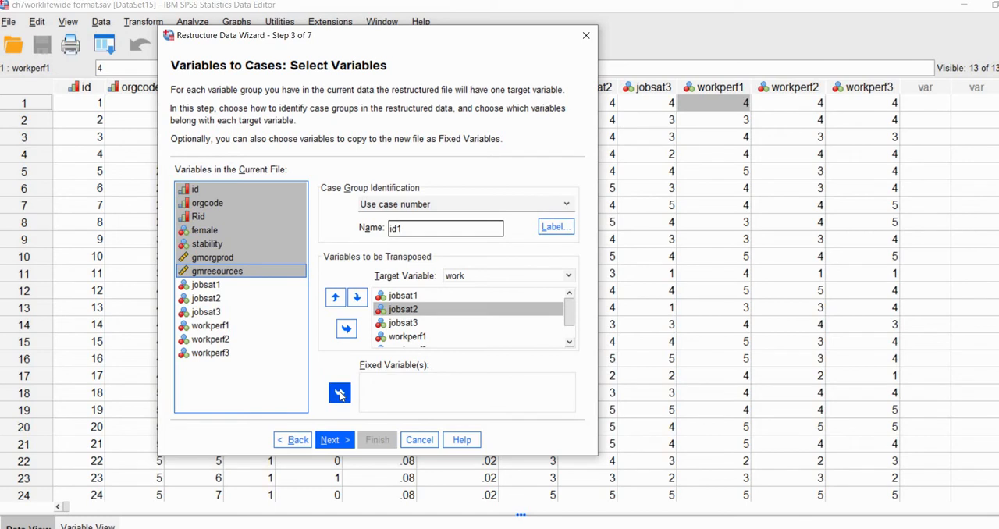
{"action": "left_click", "coordinate": [331, 440]}
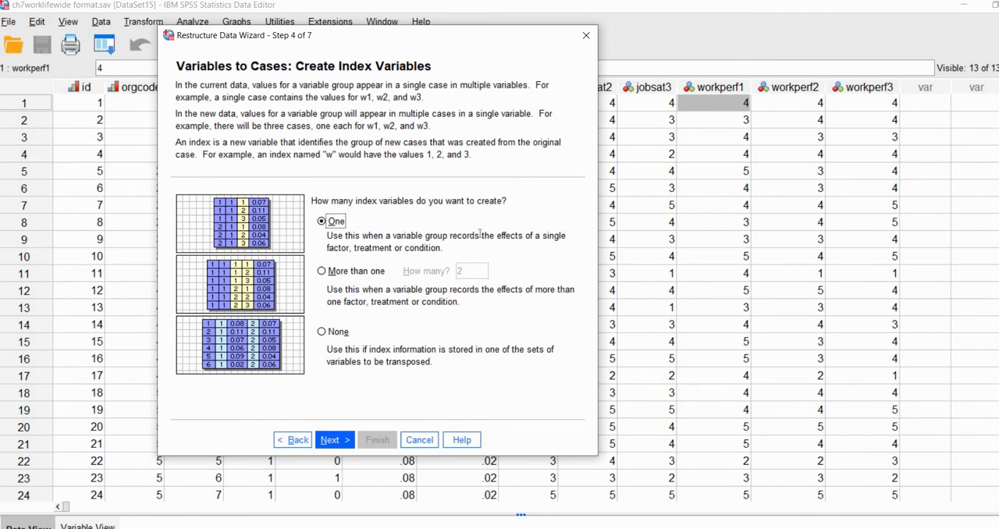
Return to the variable selection stage and review the target variable work and its list of variables to be transposed.
{"action": "left_click", "coordinate": [293, 439]}
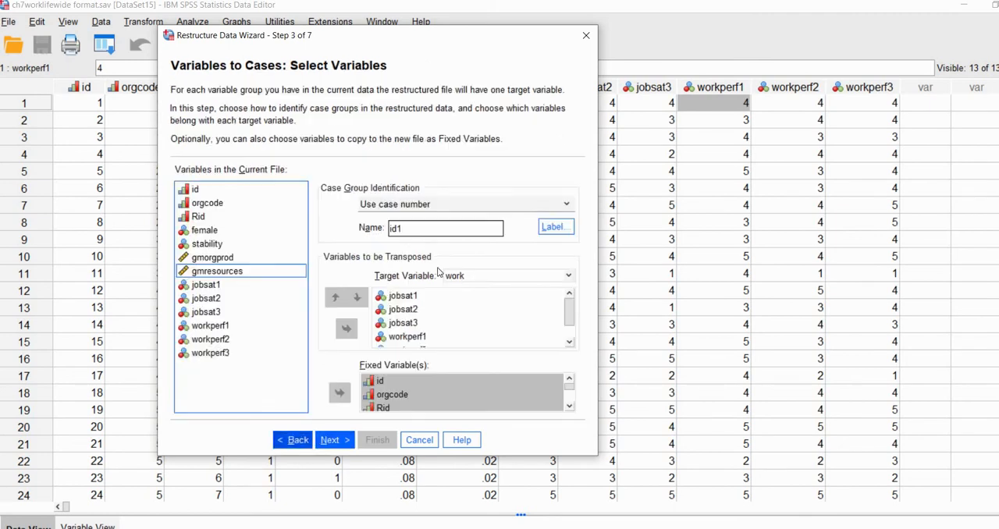
{"action": "left_click", "coordinate": [442, 275]}
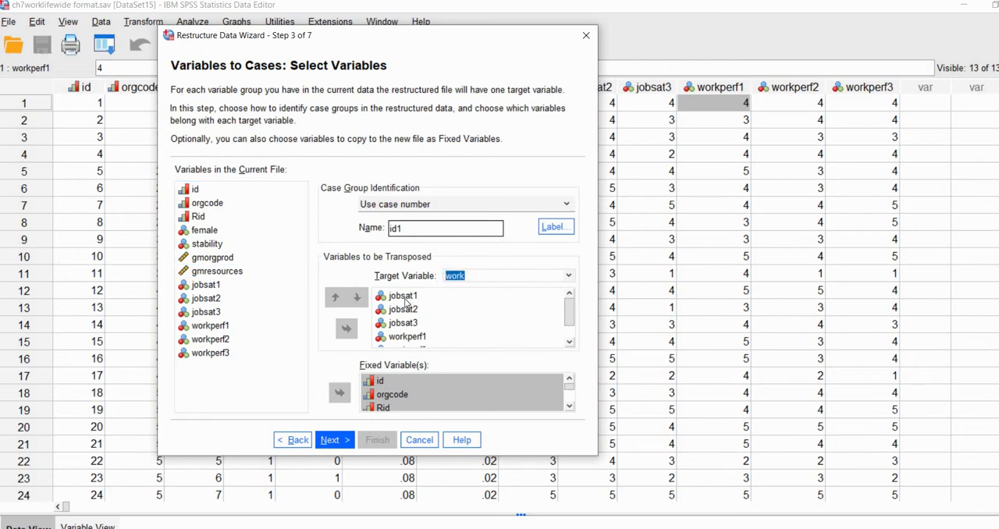
{"action": "key", "text": "Tab"}
{"action": "left_click", "coordinate": [411, 324]}
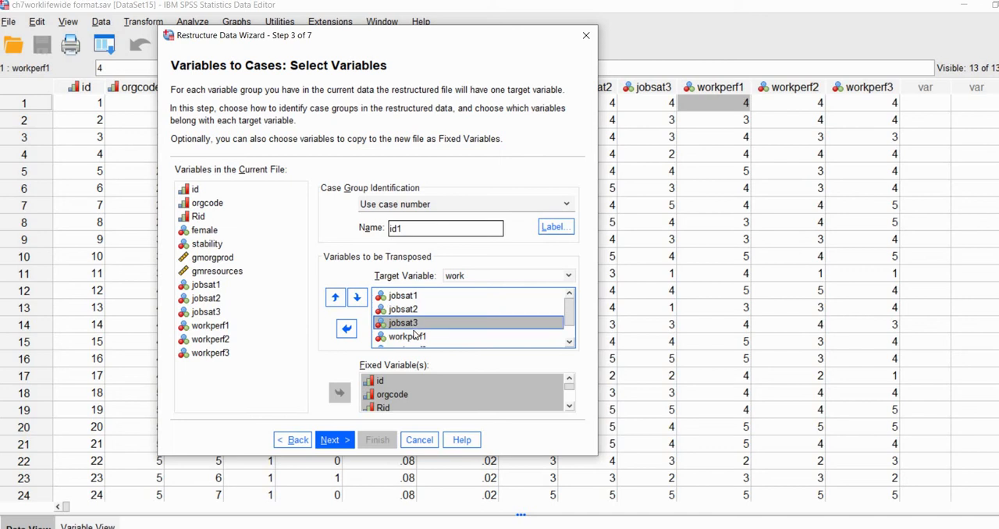
{"action": "scroll", "coordinate": [409, 326], "scroll_direction": "down", "scroll_amount": 1}
{"action": "scroll", "coordinate": [408, 334], "scroll_direction": "up", "scroll_amount": 1}
{"action": "left_click", "coordinate": [345, 440]}
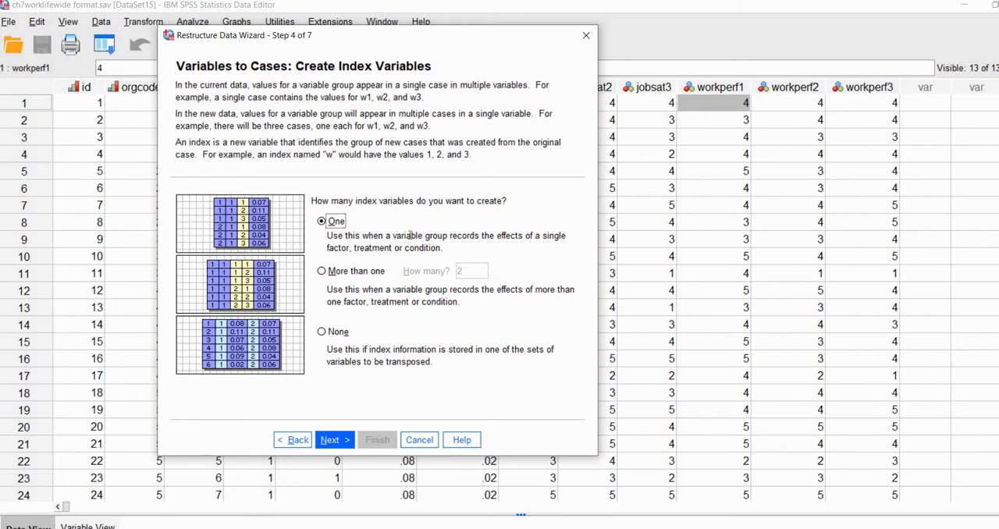
Finish the restructuring with one index variable of sequential numbers and bring up the restructured data.
{"action": "left_click", "coordinate": [334, 441]}
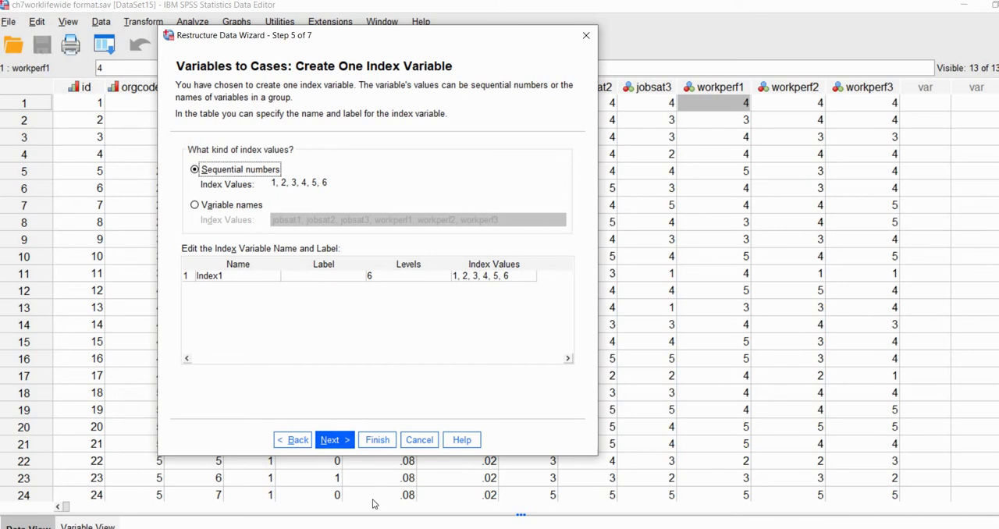
{"action": "left_click", "coordinate": [377, 441]}
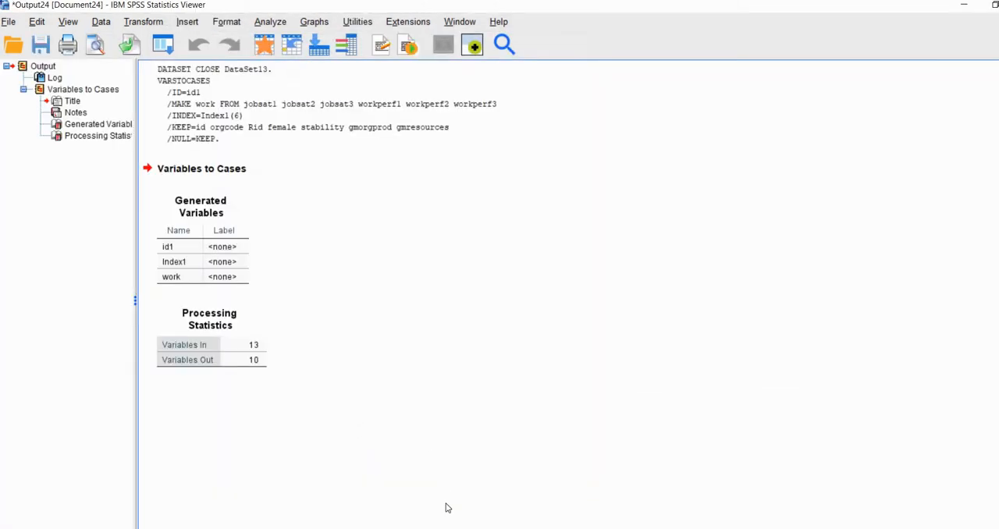
{"action": "left_click", "coordinate": [390, 516]}
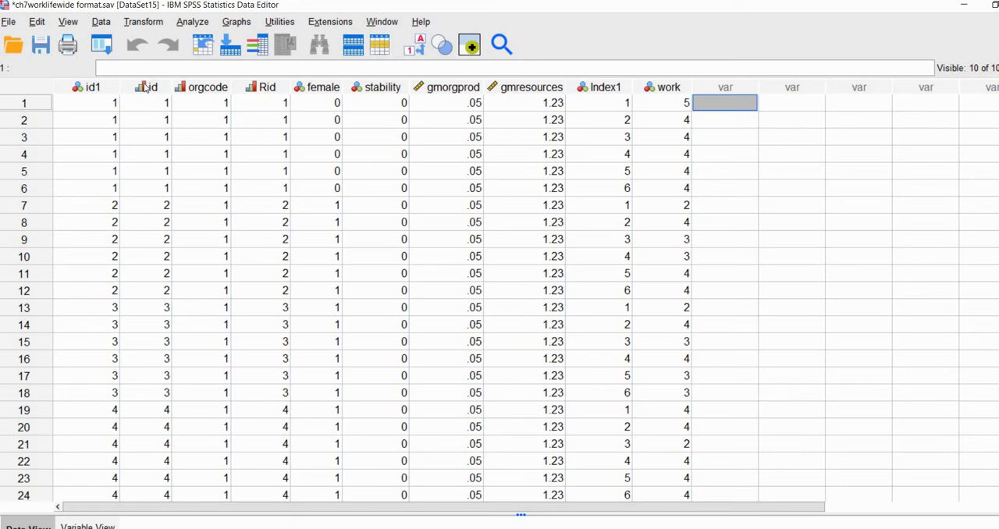
Examine the columns of the restructured data, comparing id1 with id and checking the Index1 and work columns.
{"action": "left_click_drag", "start_coordinate": [146, 88], "coordinate": [383, 89]}
{"action": "left_click", "coordinate": [466, 169]}
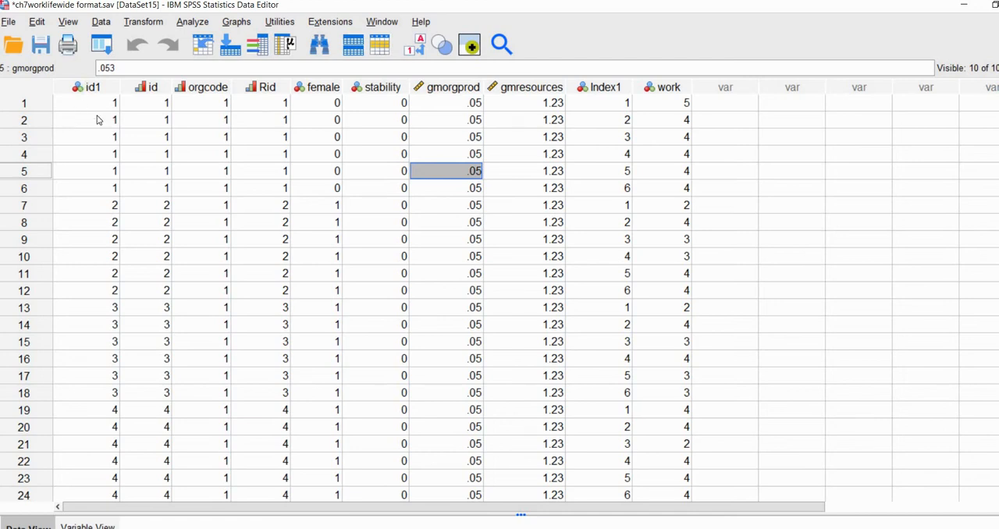
{"action": "left_click", "coordinate": [109, 94]}
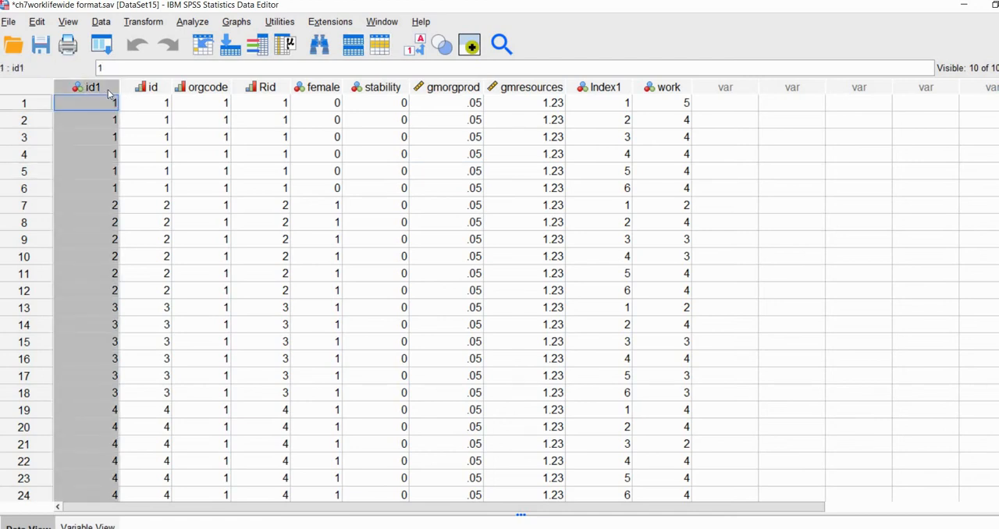
{"action": "left_click", "coordinate": [134, 92]}
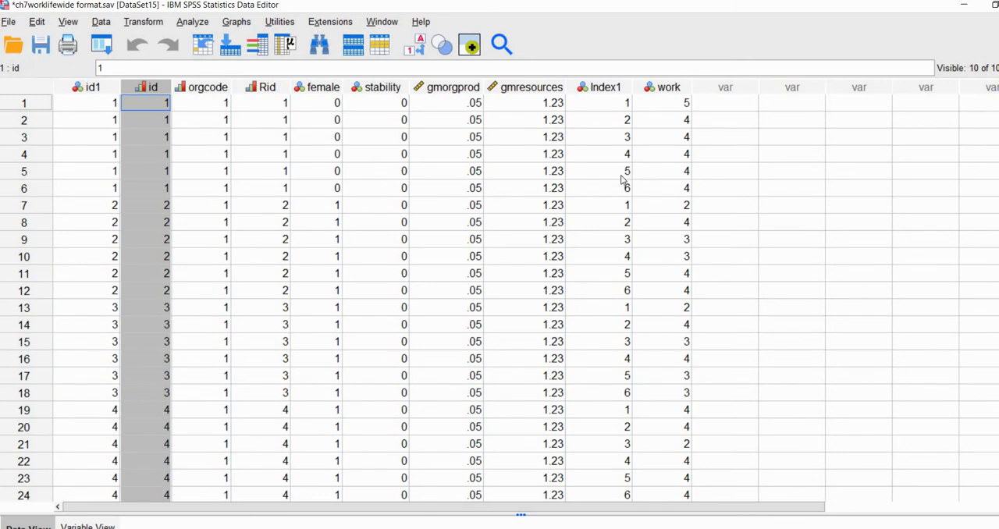
{"action": "left_click", "coordinate": [604, 88]}
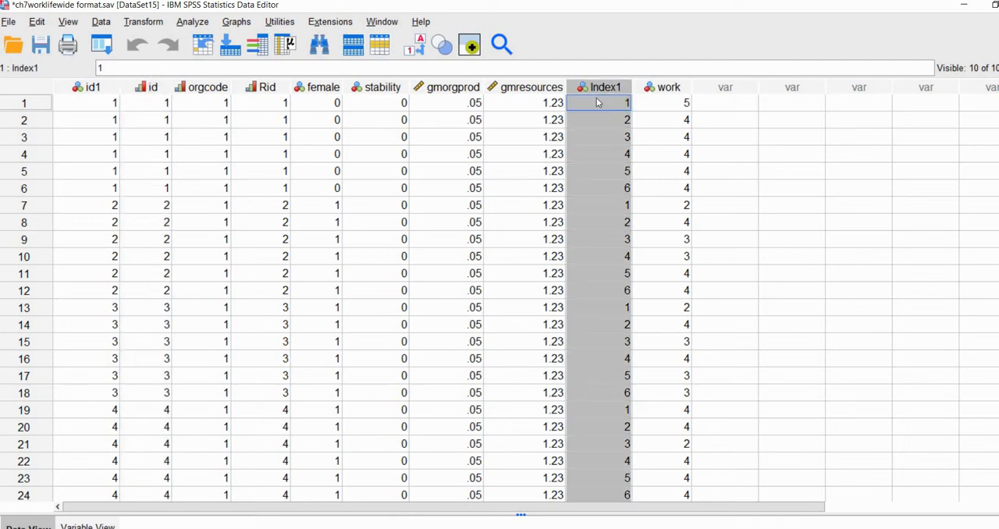
{"action": "left_click", "coordinate": [667, 88]}
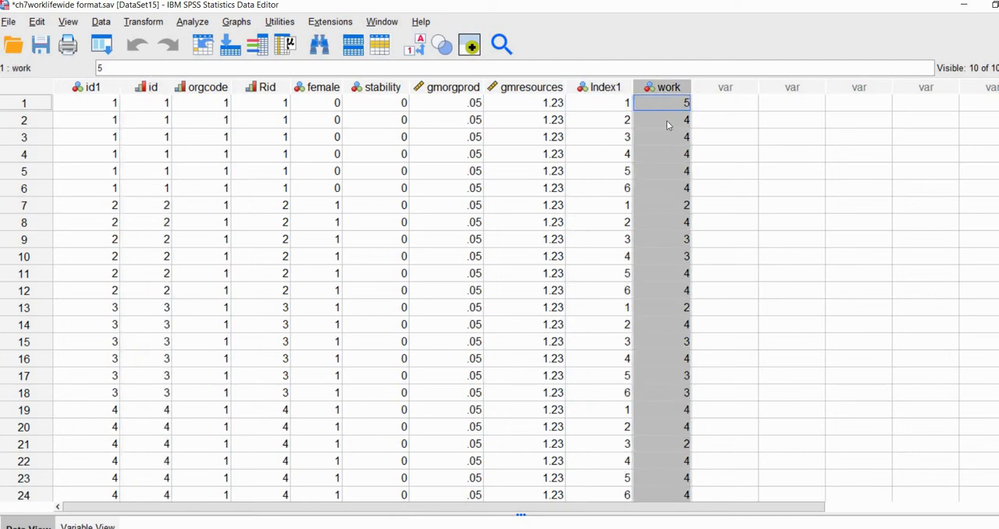
{"action": "left_click", "coordinate": [658, 169]}
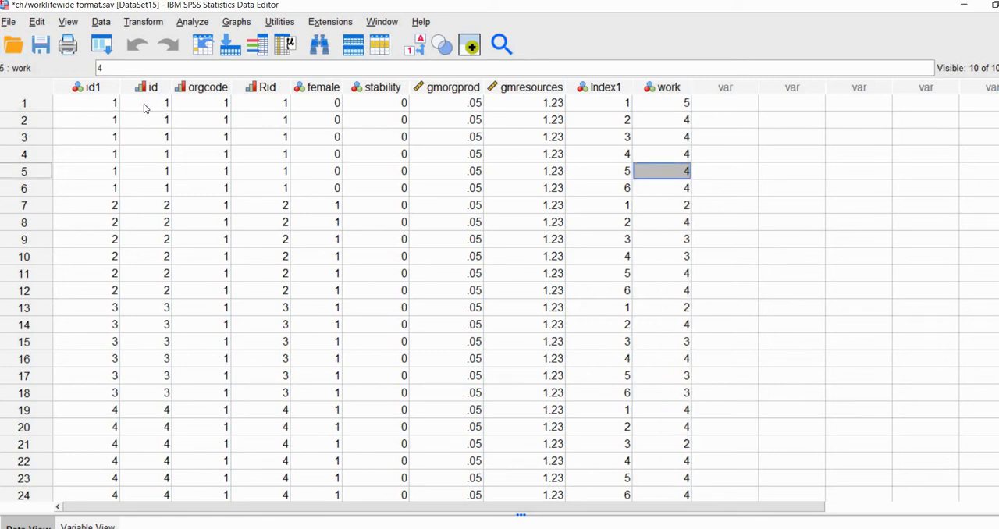
Compare the id, orgcode, Index1 and work values across the first two individuals' rows, and check gmorgprod and gmresources within the organization.
{"action": "left_click_drag", "start_coordinate": [148, 102], "coordinate": [203, 187]}
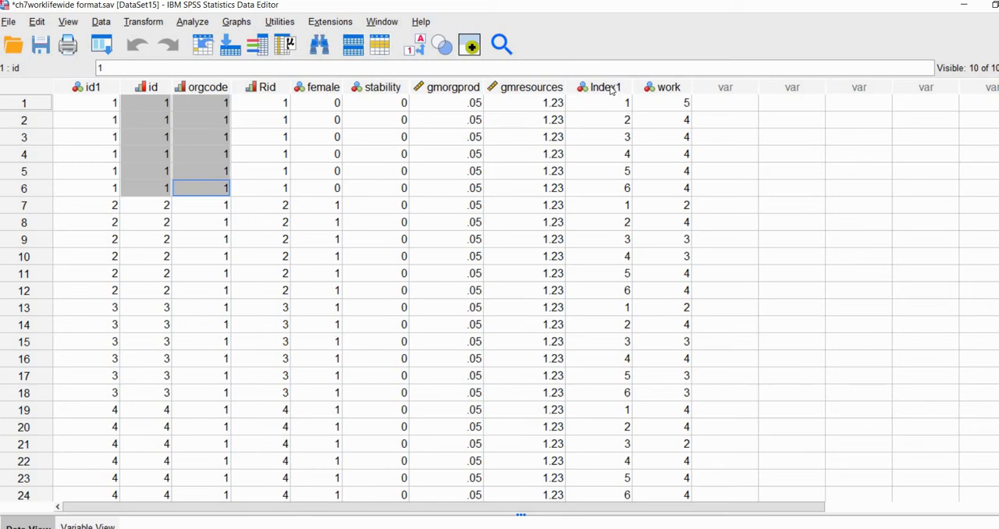
{"action": "left_click_drag", "start_coordinate": [612, 103], "coordinate": [613, 187]}
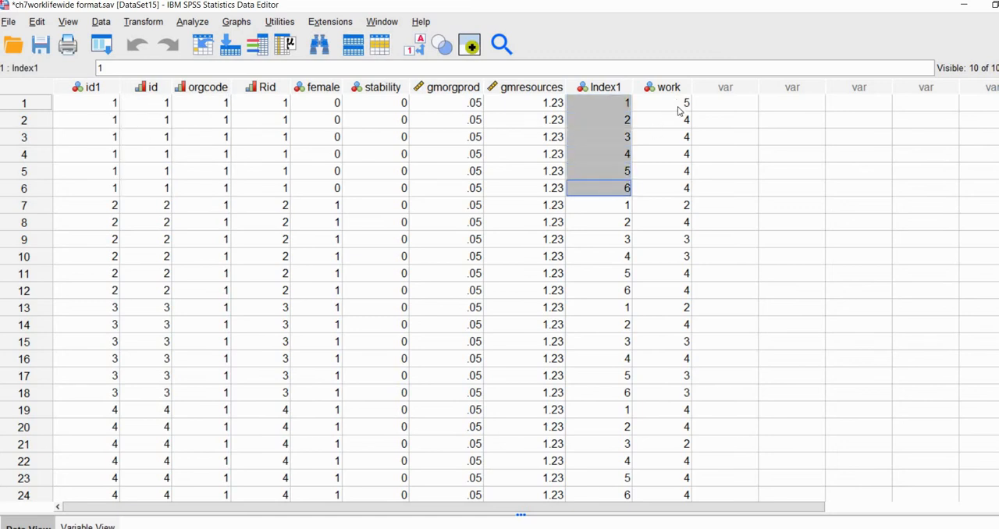
{"action": "left_click_drag", "start_coordinate": [682, 102], "coordinate": [679, 193]}
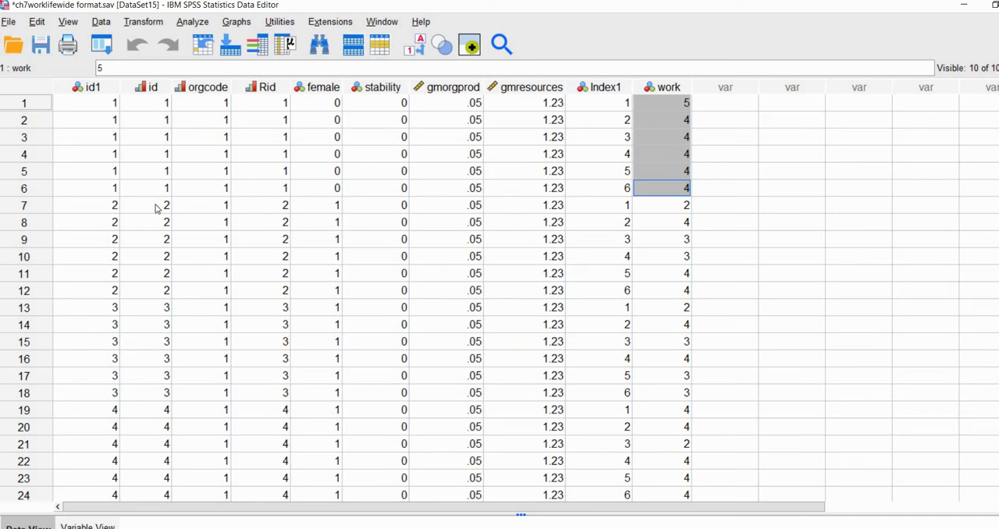
{"action": "left_click_drag", "start_coordinate": [156, 206], "coordinate": [218, 292]}
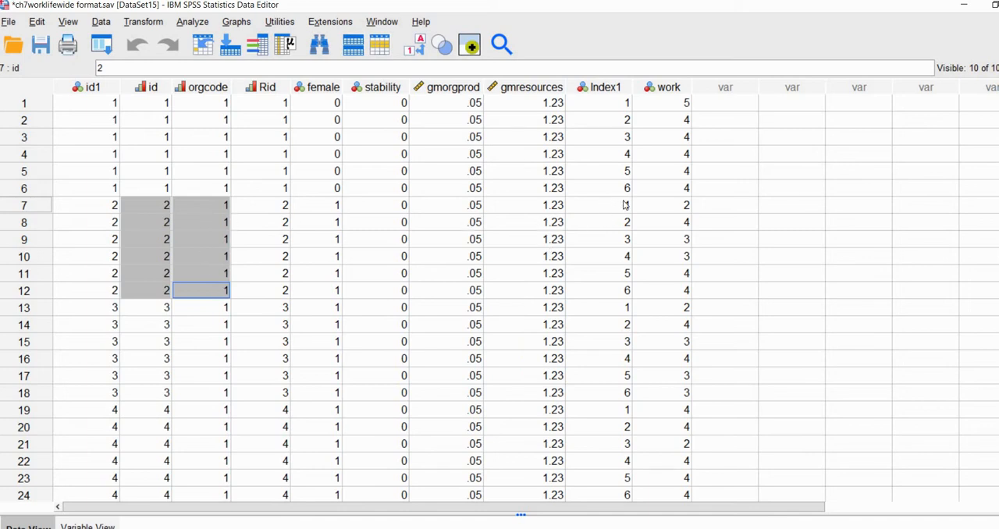
{"action": "left_click_drag", "start_coordinate": [625, 205], "coordinate": [627, 291]}
{"action": "left_click_drag", "start_coordinate": [685, 206], "coordinate": [685, 291]}
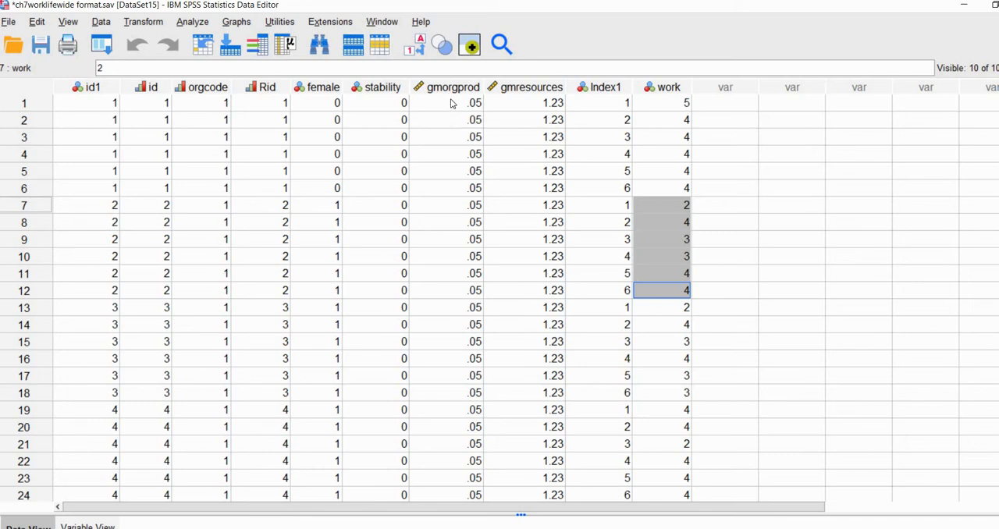
{"action": "left_click_drag", "start_coordinate": [468, 103], "coordinate": [555, 361]}
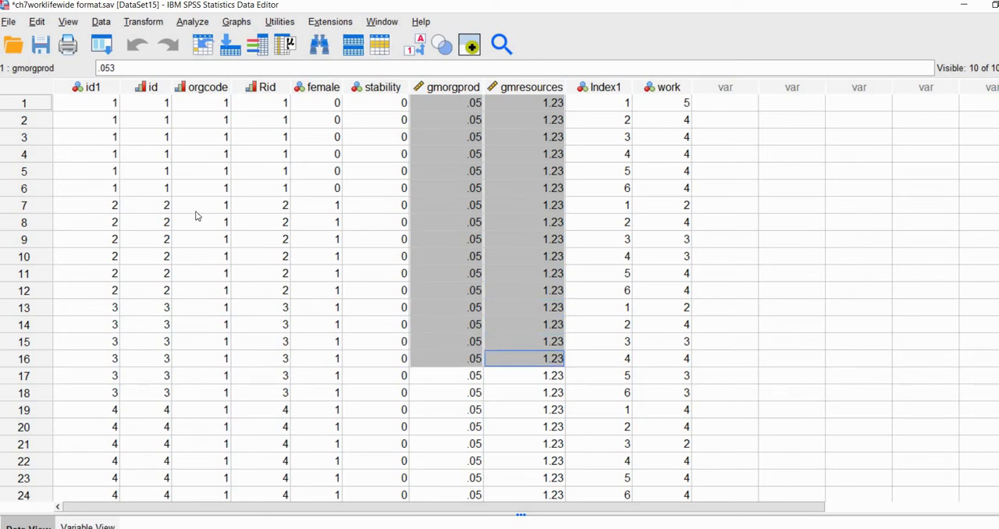
{"action": "left_click", "coordinate": [514, 211]}
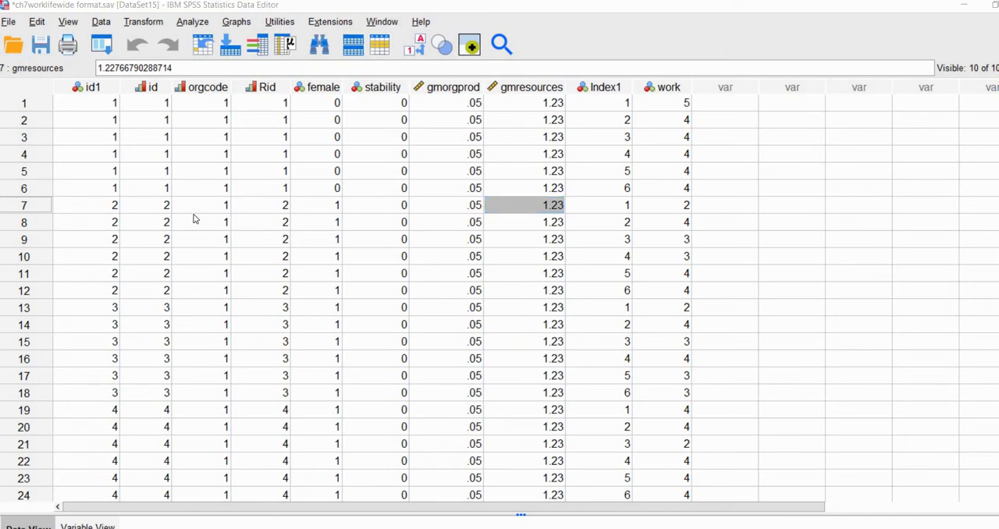
Save the restructured data as ch7worklifewide format.sav, replacing the existing file, and return to the data.
{"action": "left_click", "coordinate": [8, 21]}
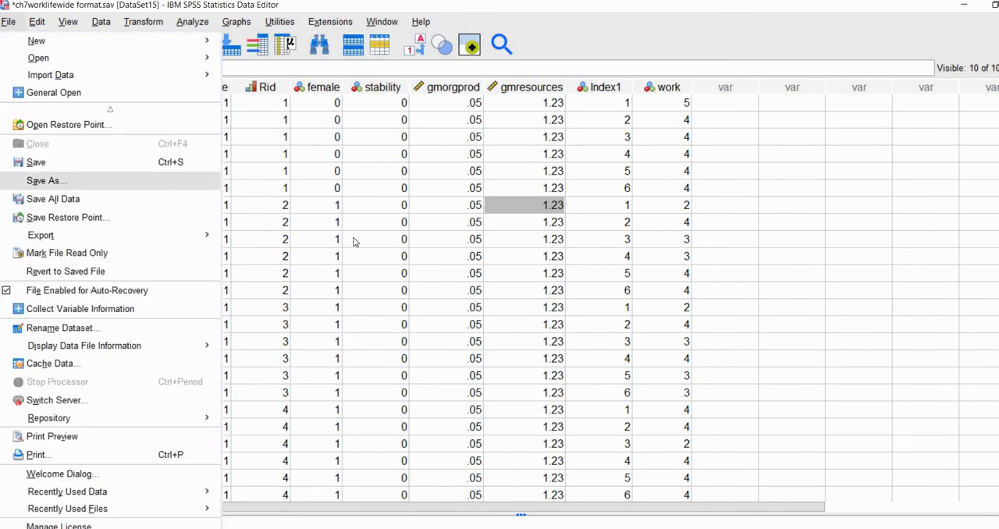
{"action": "key", "text": "Return"}
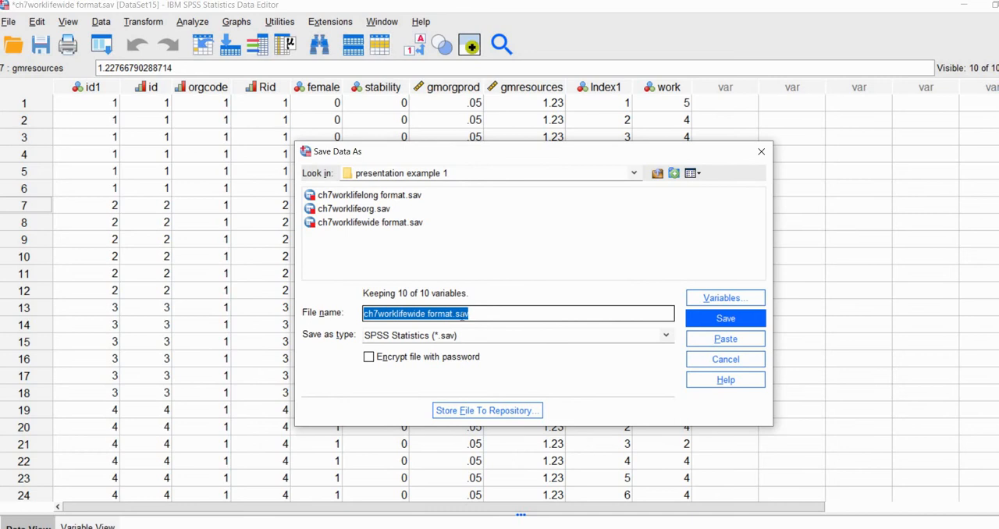
{"action": "left_click", "coordinate": [749, 319]}
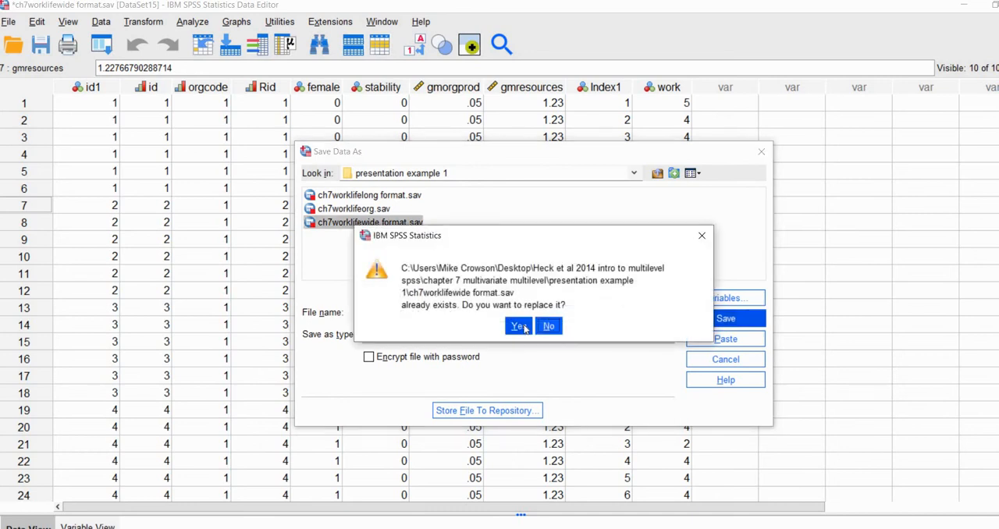
{"action": "left_click", "coordinate": [524, 329]}
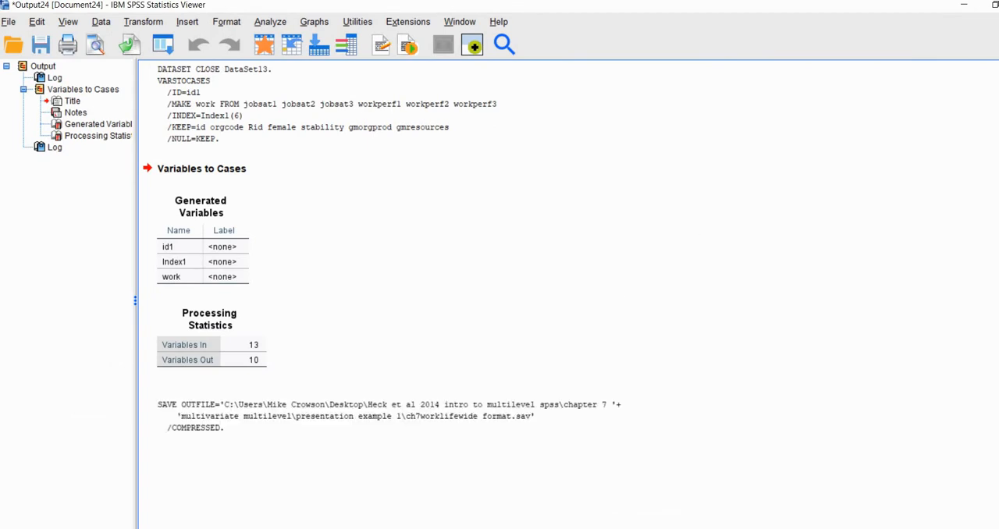
{"action": "mouse_move", "coordinate": [408, 528]}
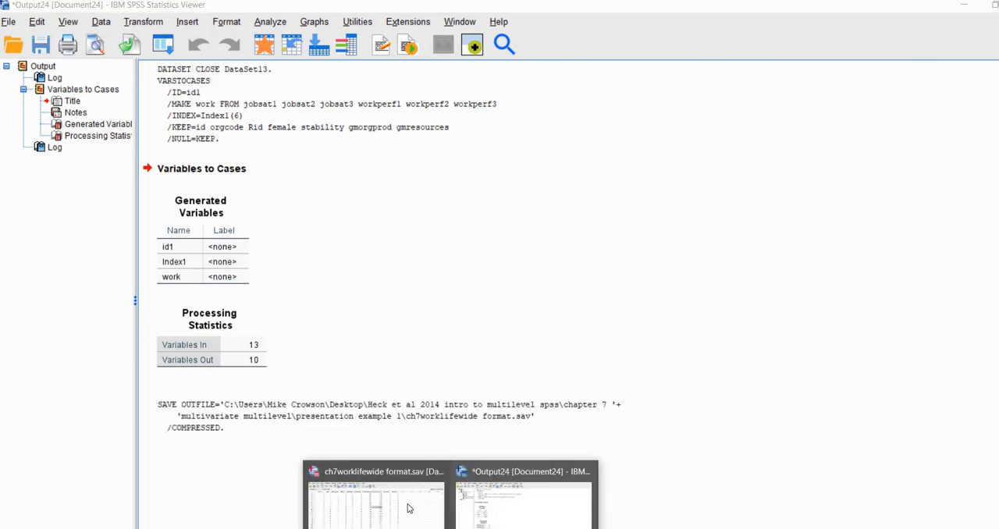
{"action": "left_click", "coordinate": [375, 500]}
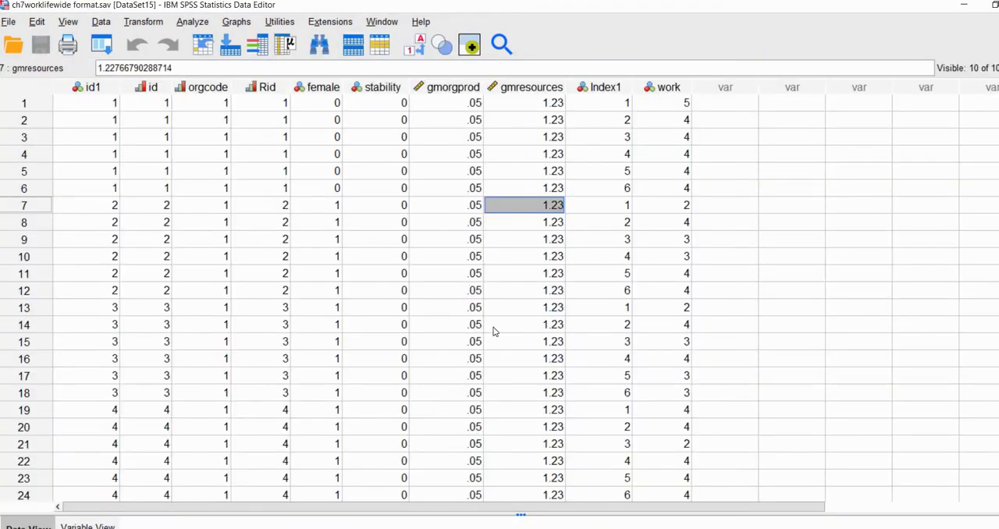
{"action": "left_click", "coordinate": [740, 242]}
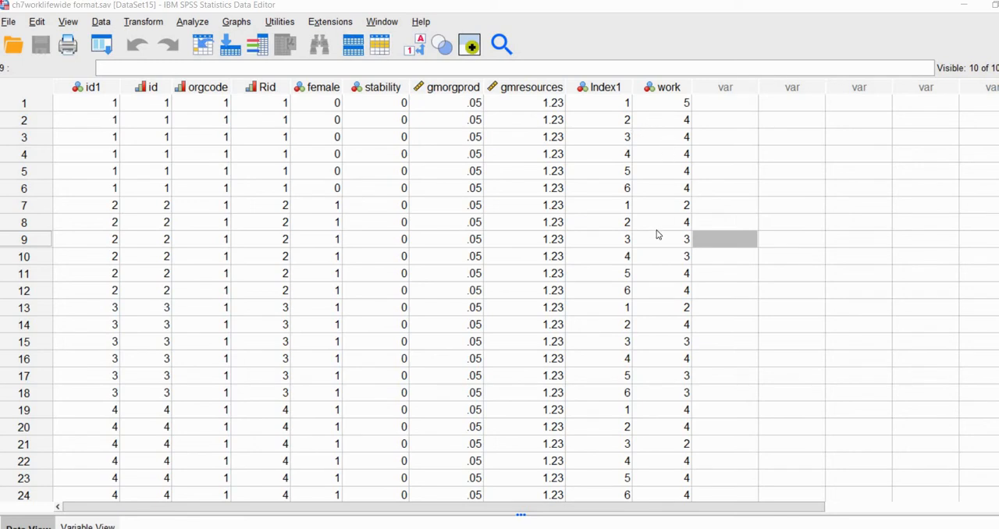
{"action": "left_click", "coordinate": [665, 89]}
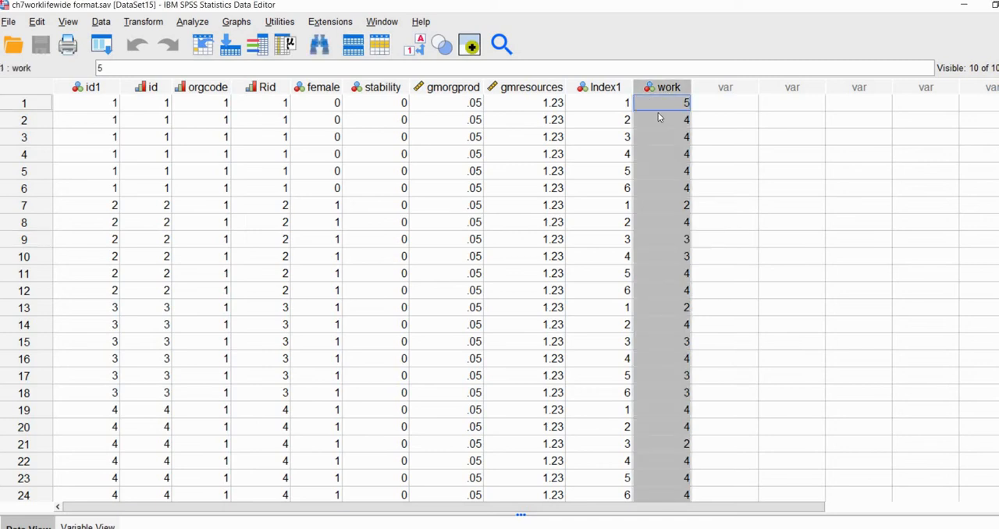
{"action": "key", "text": "Down"}
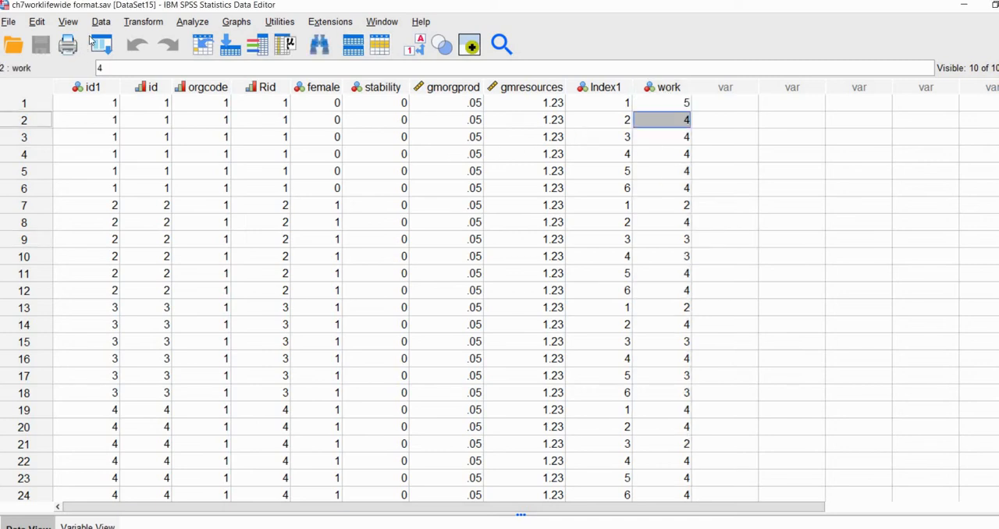
Set up a recode of Index1 into a different variable named assessjob.
{"action": "left_click", "coordinate": [137, 23]}
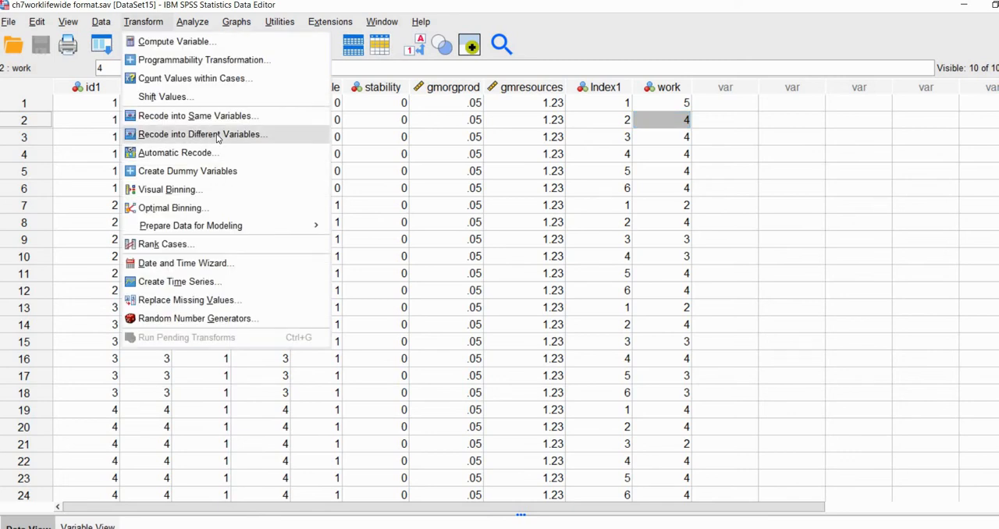
{"action": "left_click", "coordinate": [218, 140]}
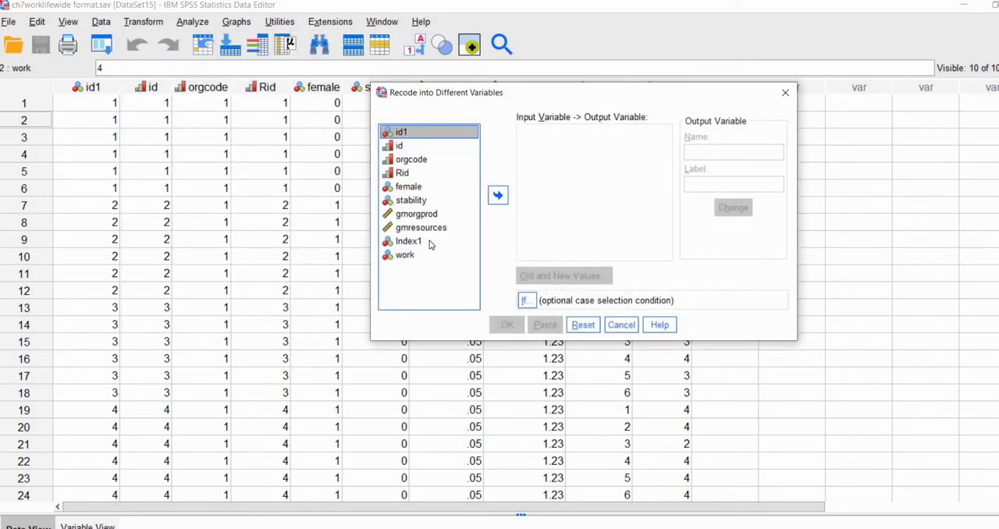
{"action": "left_click", "coordinate": [418, 241]}
{"action": "left_click", "coordinate": [496, 196]}
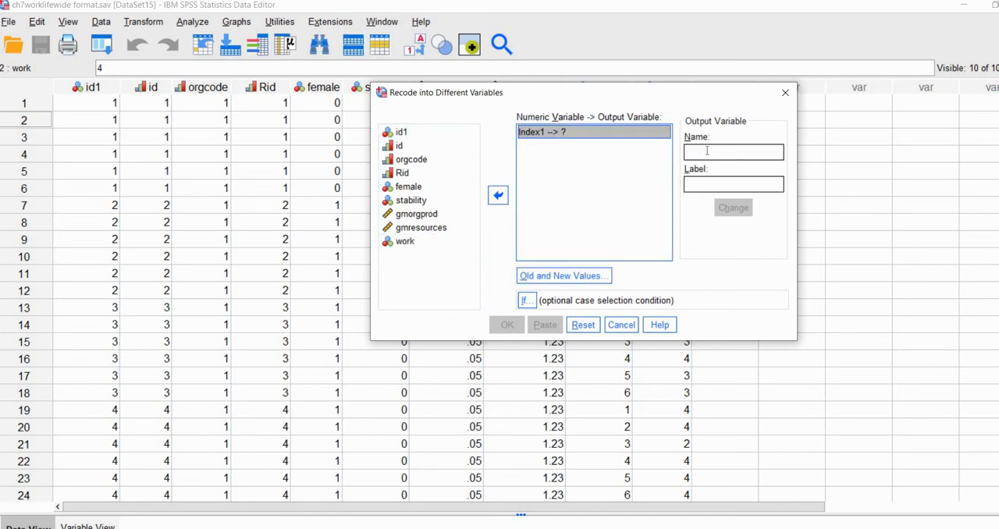
{"action": "left_click", "coordinate": [706, 151]}
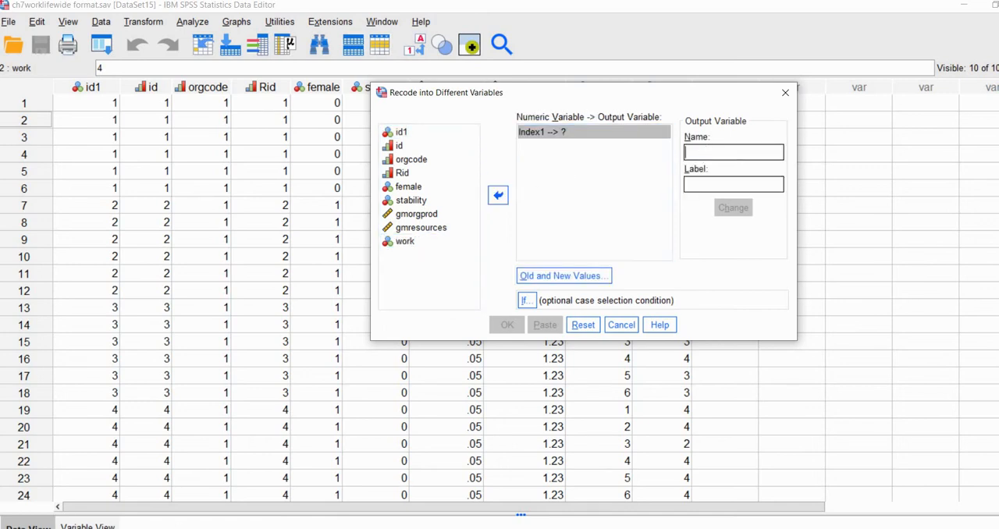
{"action": "left_click", "coordinate": [705, 153]}
{"action": "type", "text": "a"}
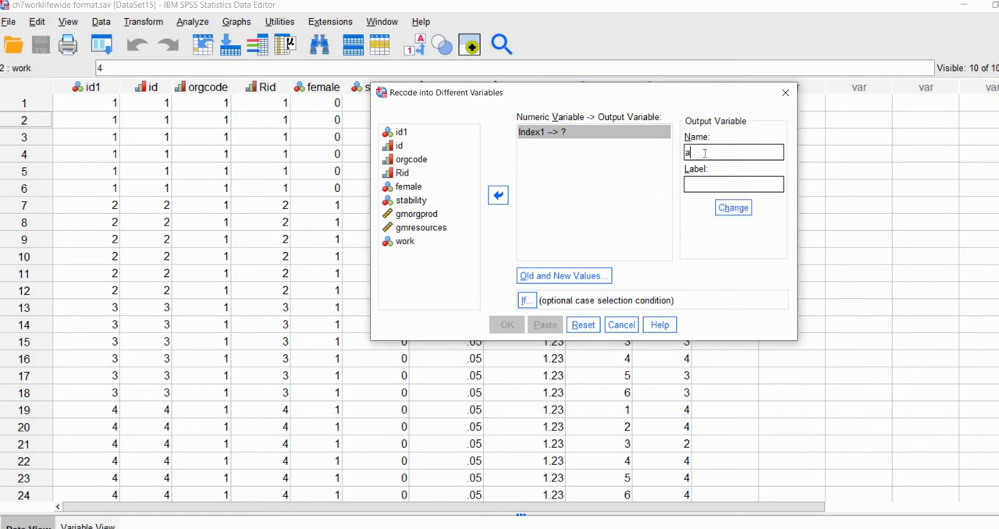
{"action": "type", "text": "ssessjob"}
{"action": "left_click", "coordinate": [728, 211]}
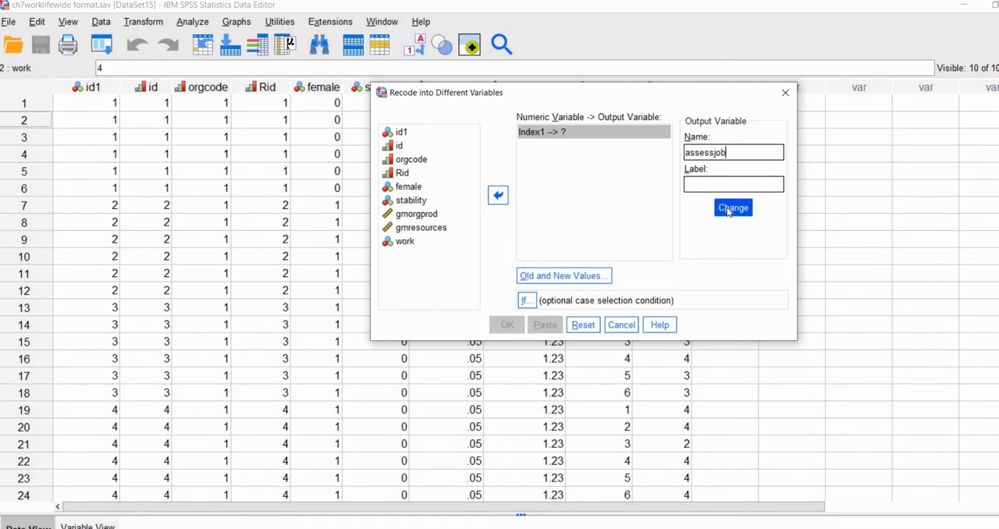
Define the recode so that old values 1, 2 and 3 each become 0.
{"action": "left_click", "coordinate": [564, 278]}
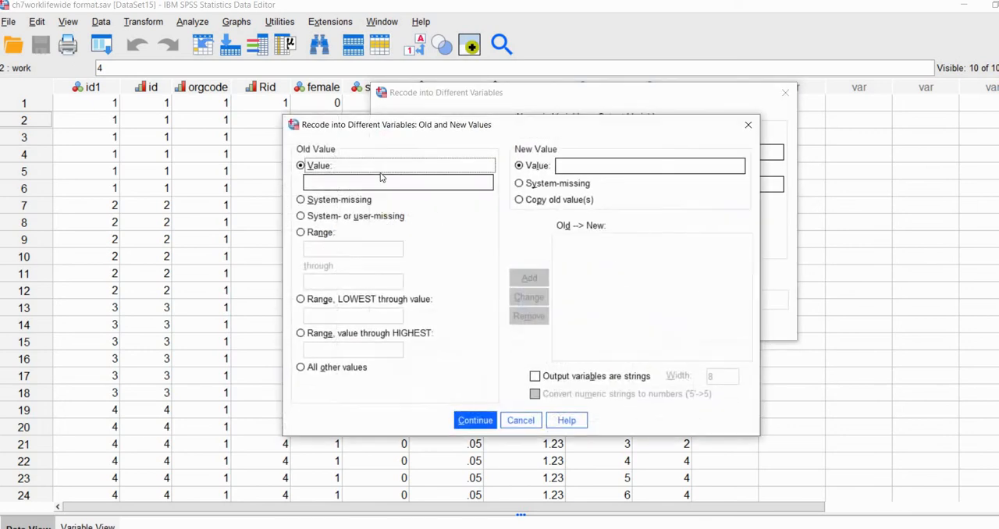
{"action": "left_click", "coordinate": [377, 180]}
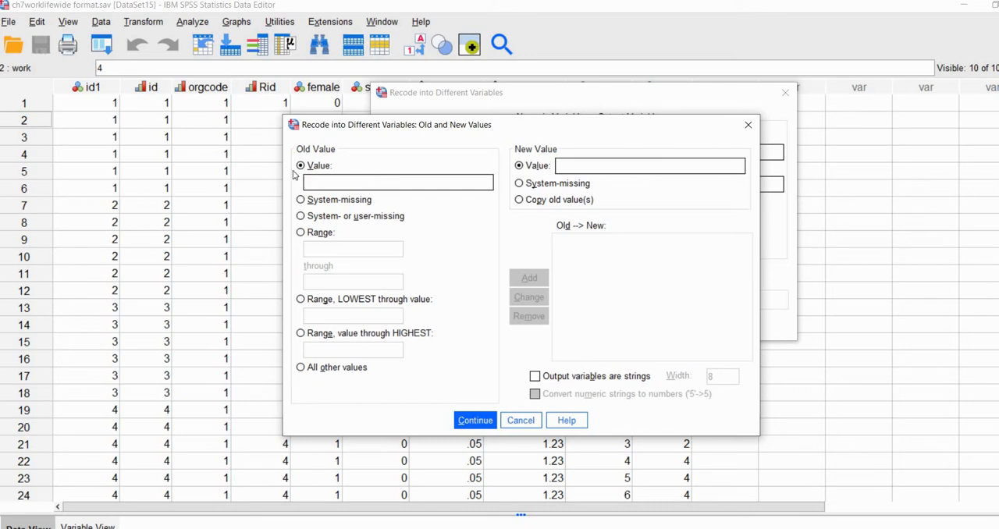
{"action": "type", "text": "1"}
{"action": "type", "text": "0"}
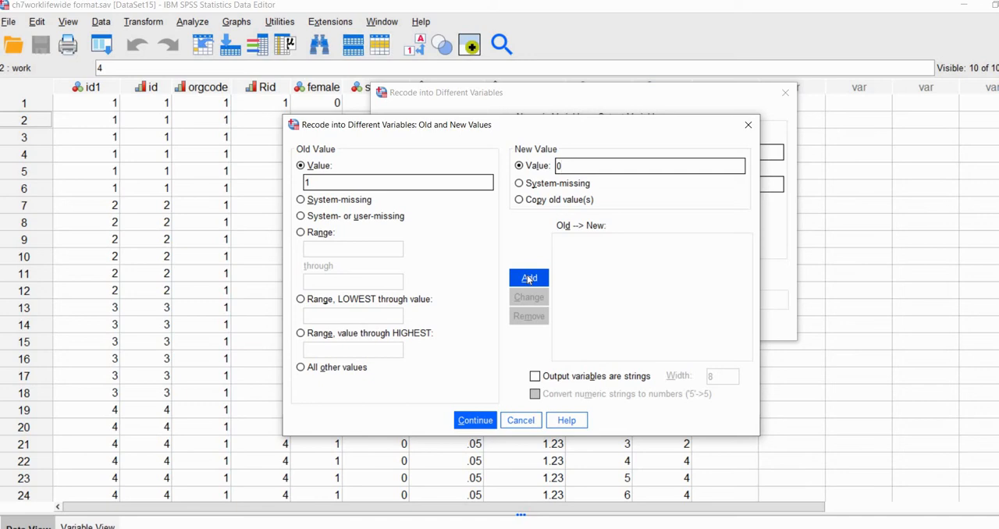
{"action": "left_click", "coordinate": [529, 279]}
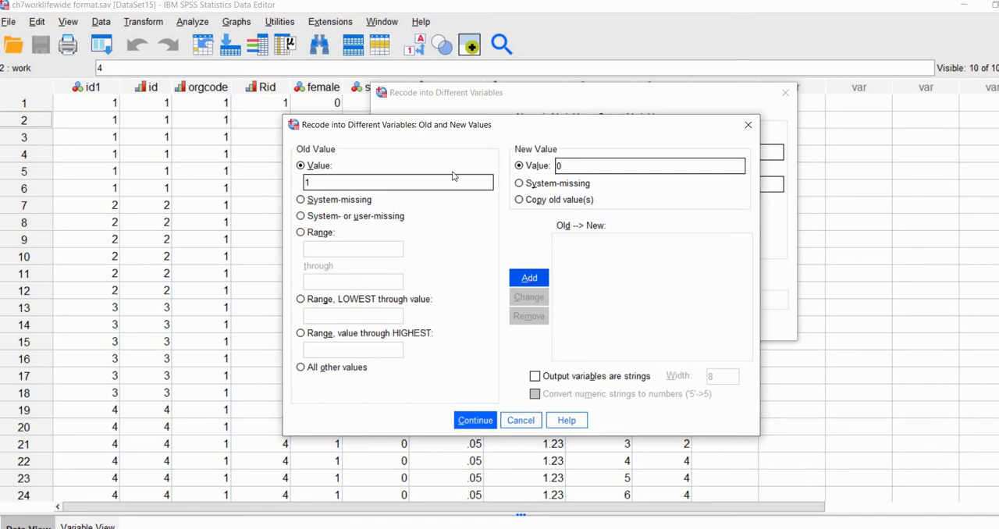
{"action": "left_click", "coordinate": [596, 171]}
{"action": "type", "text": "0"}
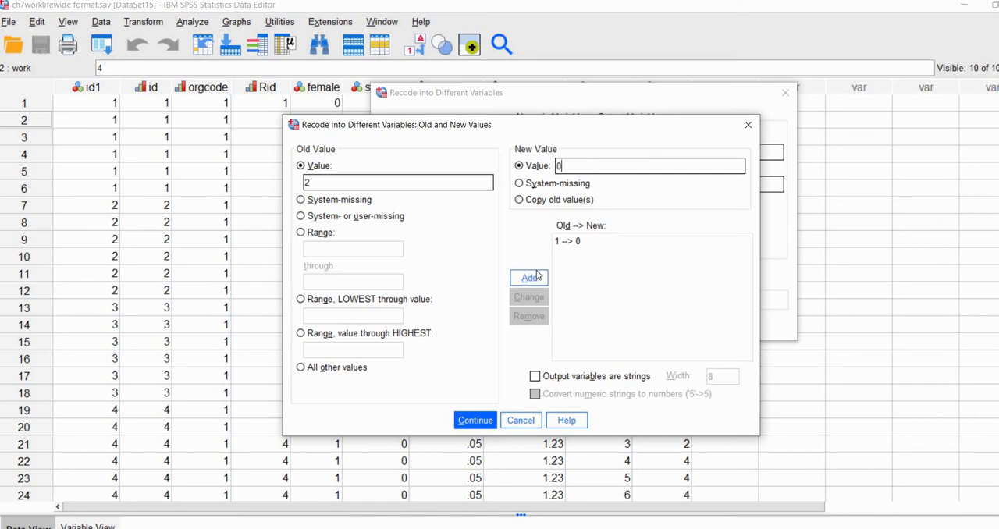
{"action": "left_click", "coordinate": [442, 184]}
{"action": "type", "text": "2"}
{"action": "key", "text": "Return"}
{"action": "type", "text": "3"}
{"action": "left_click", "coordinate": [615, 167]}
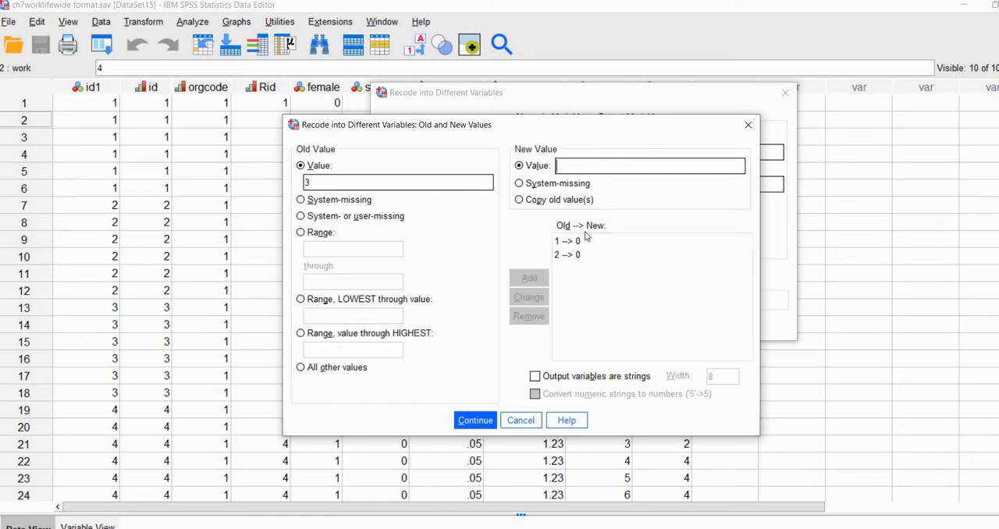
{"action": "type", "text": "0"}
{"action": "left_click", "coordinate": [531, 278]}
Add recode rules that turn old values 4, 5 and 6 into 1.
{"action": "type", "text": "4"}
{"action": "type", "text": "1"}
{"action": "key", "text": "Return"}
{"action": "type", "text": "5"}
{"action": "key", "text": "Tab"}
{"action": "type", "text": "1"}
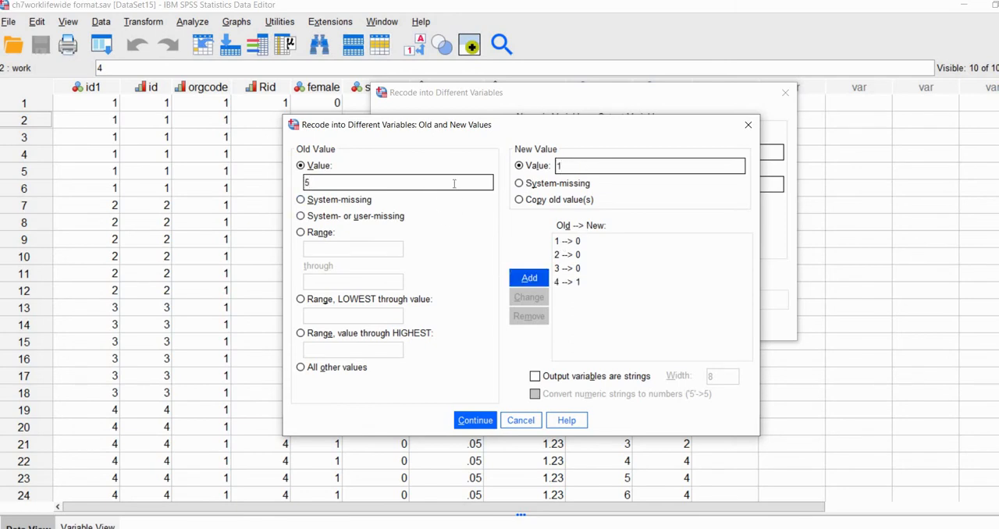
{"action": "key", "text": "Return"}
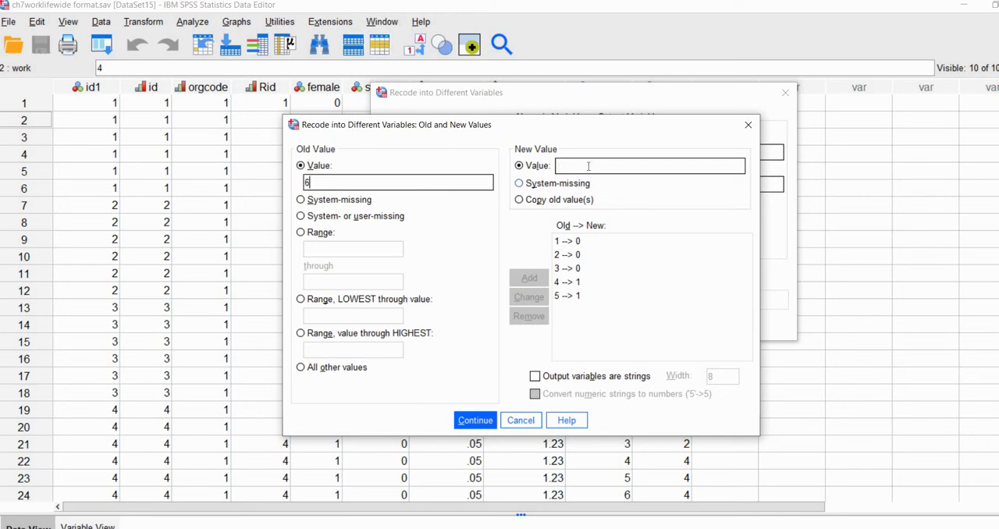
{"action": "left_click", "coordinate": [588, 166]}
{"action": "type", "text": "1"}
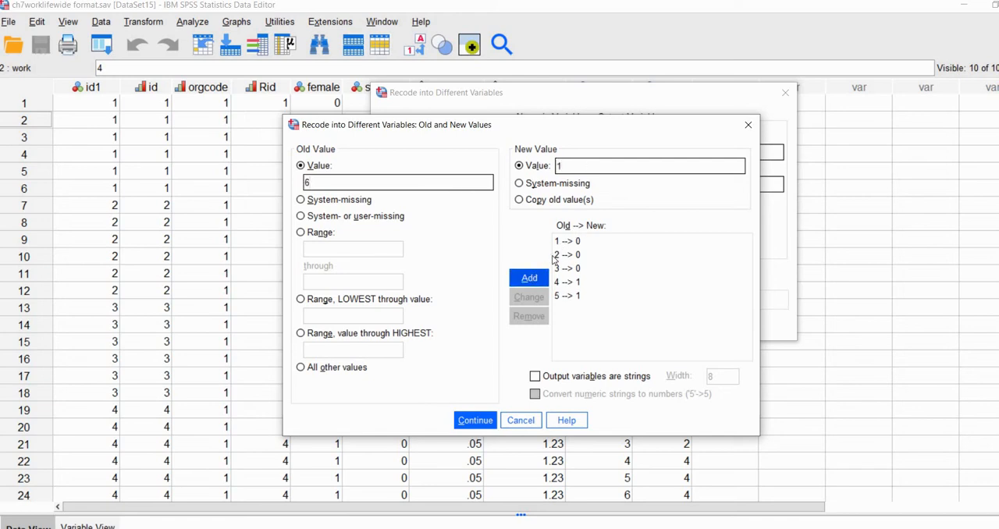
{"action": "key", "text": "Return"}
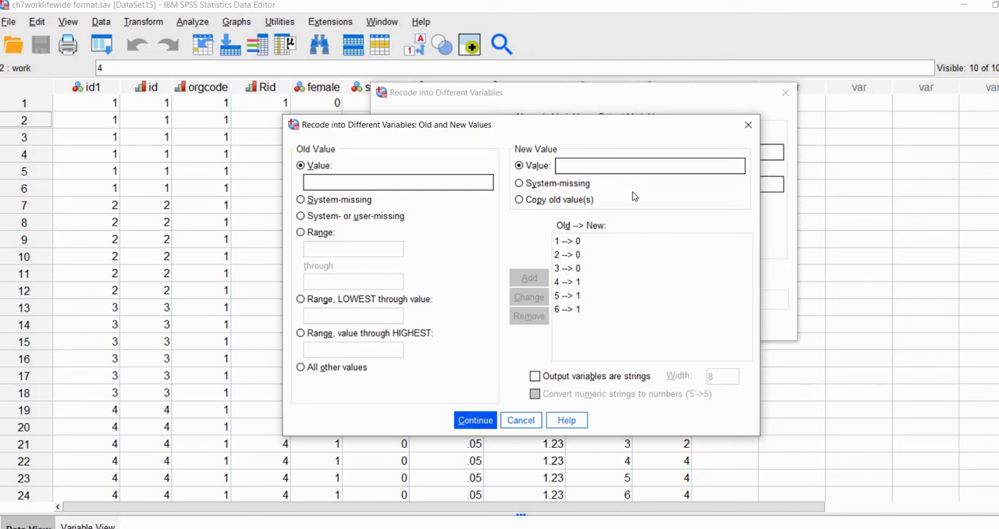
Accept the value mappings, run the recode into assessjob and return to the data.
{"action": "key", "text": "Return"}
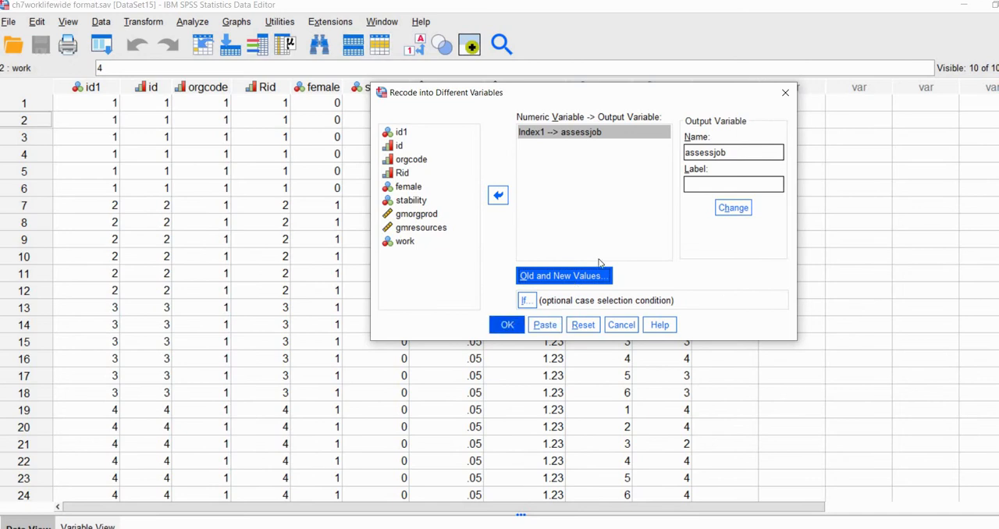
{"action": "key", "text": "Return"}
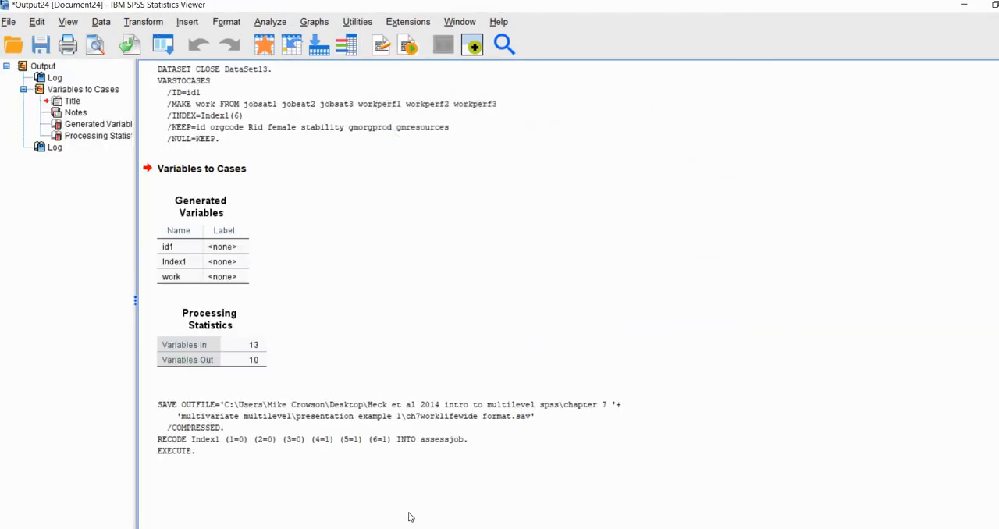
{"action": "mouse_move", "coordinate": [448, 525]}
{"action": "left_click", "coordinate": [377, 488]}
Compare the assessjob values with Index1 across the first individual's six rows, items 1 to 3 and 4 to 6.
{"action": "left_click", "coordinate": [725, 87]}
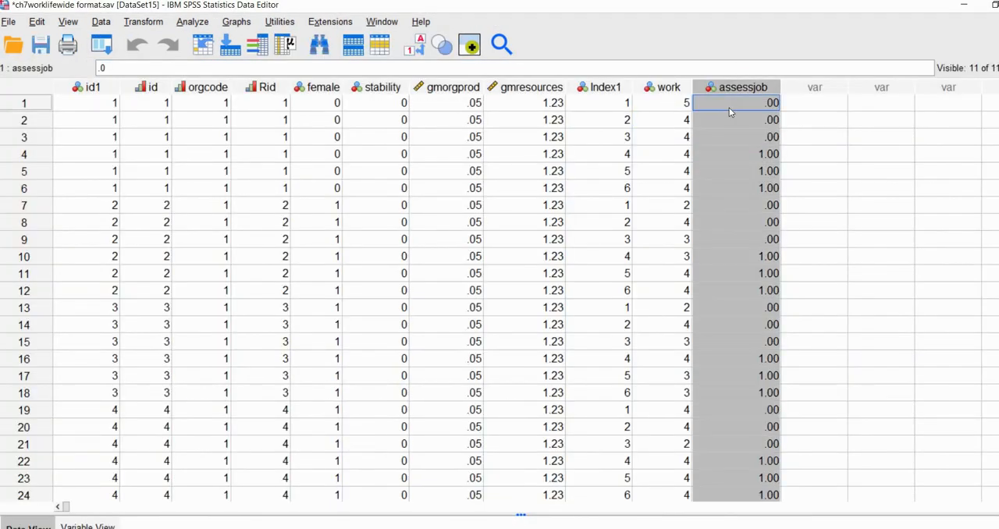
{"action": "left_click", "coordinate": [738, 103]}
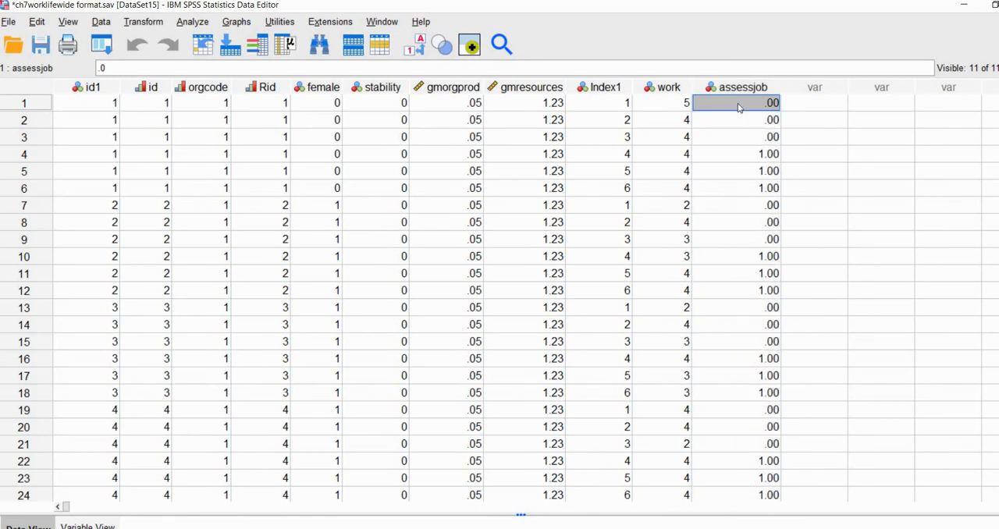
{"action": "left_click_drag", "start_coordinate": [611, 102], "coordinate": [614, 137]}
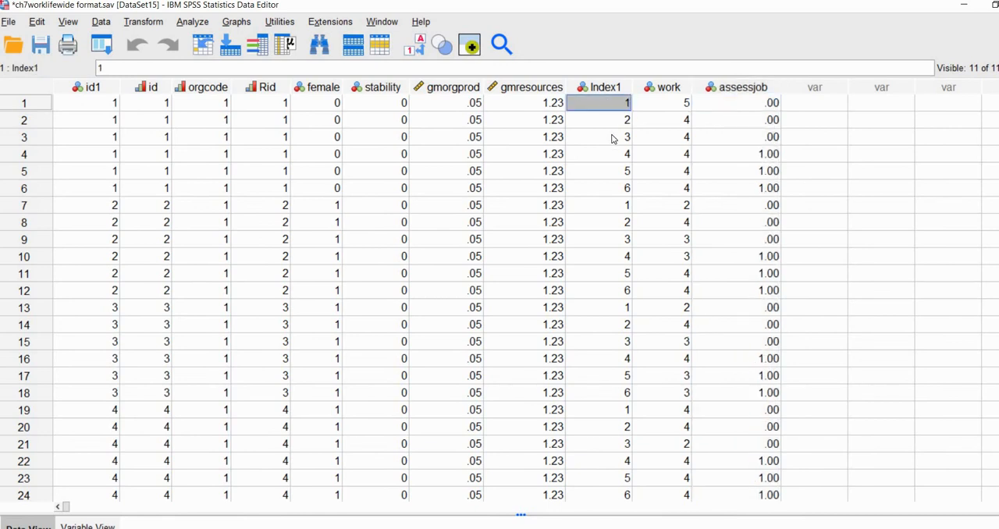
{"action": "left_click_drag", "start_coordinate": [768, 102], "coordinate": [769, 137]}
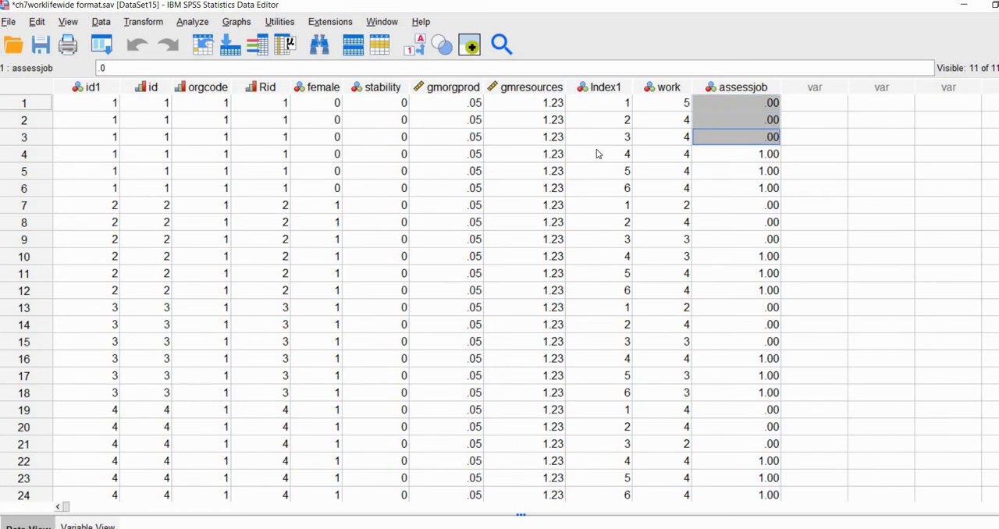
{"action": "left_click_drag", "start_coordinate": [623, 153], "coordinate": [623, 183]}
{"action": "left_click_drag", "start_coordinate": [762, 151], "coordinate": [764, 185]}
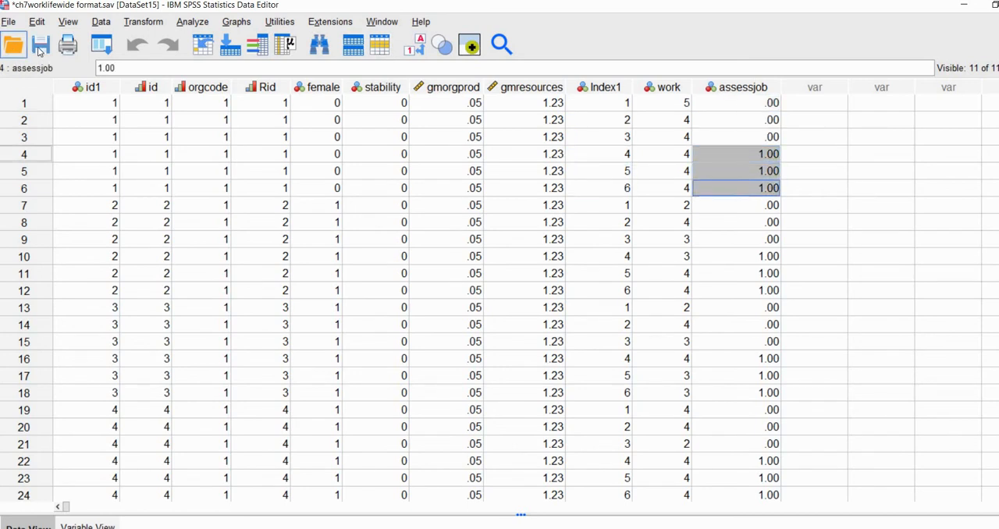
Save the data file with the new assessjob variable and return to the data.
{"action": "key", "text": "ctrl+s"}
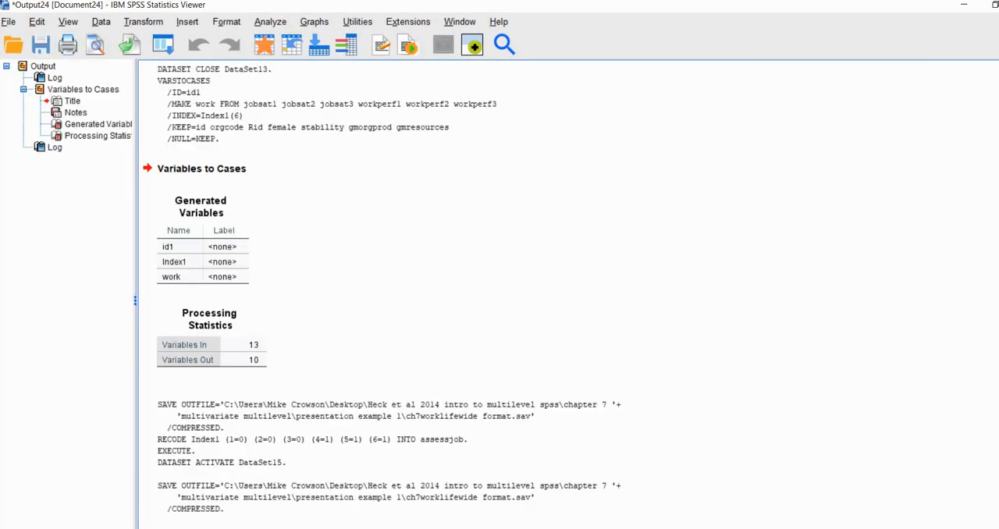
{"action": "left_click", "coordinate": [367, 484]}
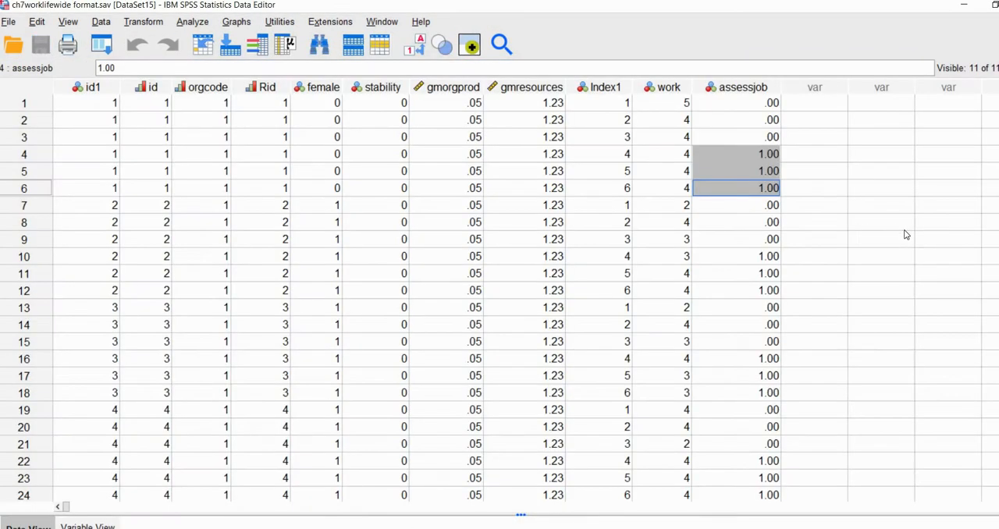
{"action": "left_click", "coordinate": [815, 227]}
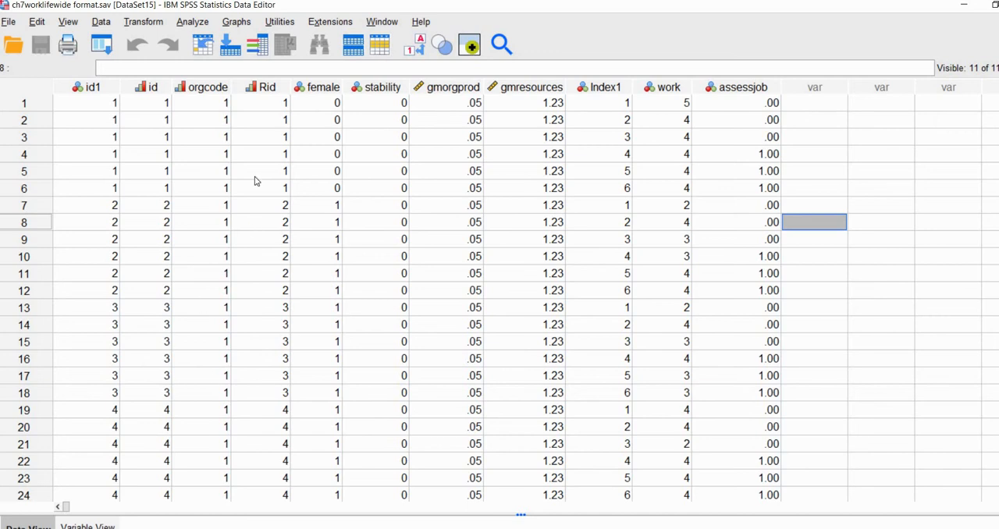
Start a linear mixed model and assign orgcode and Rid as the subject variables.
{"action": "left_click", "coordinate": [194, 22]}
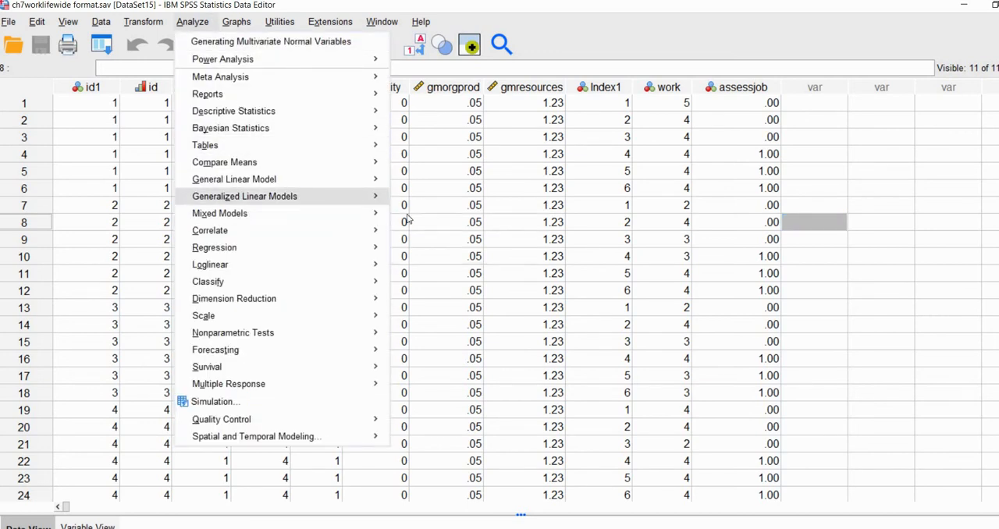
{"action": "mouse_move", "coordinate": [304, 213]}
{"action": "left_click", "coordinate": [421, 252]}
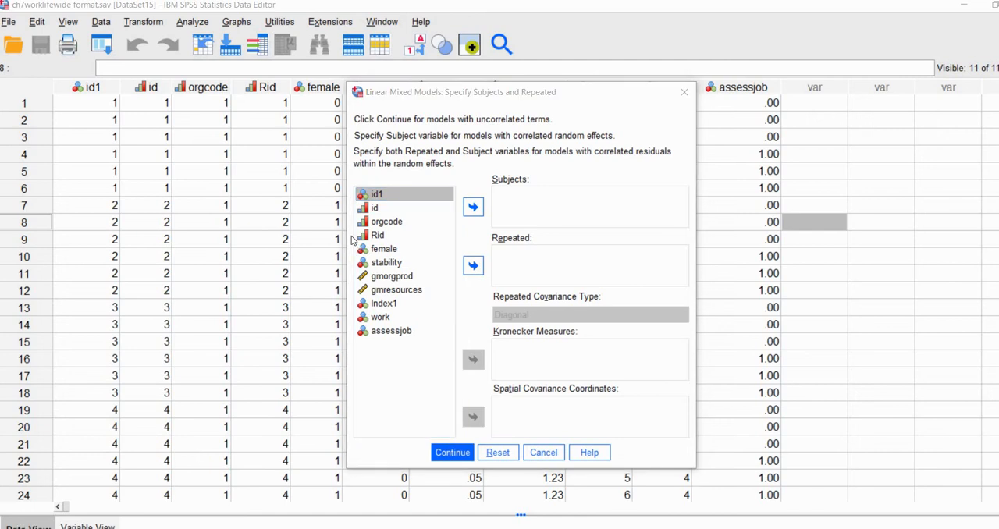
{"action": "left_click", "coordinate": [388, 224]}
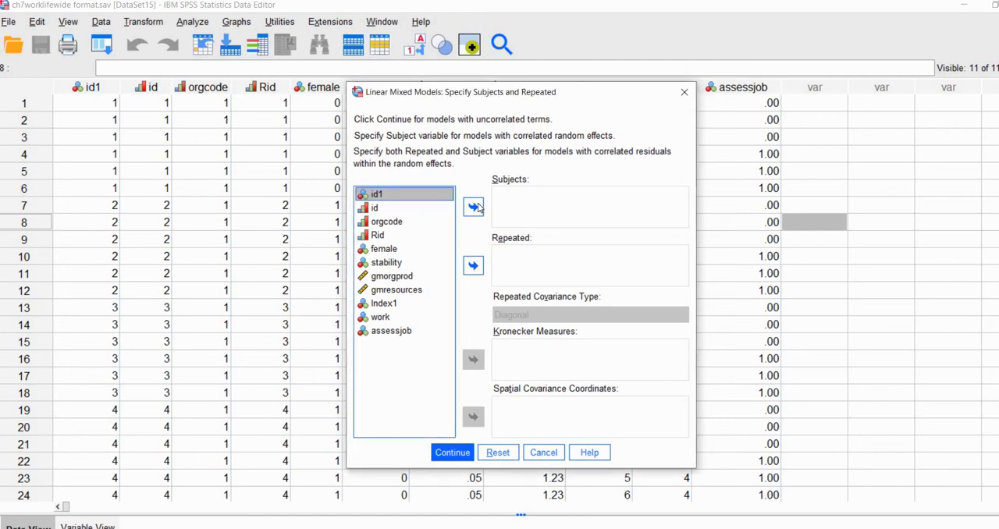
{"action": "double_click", "coordinate": [388, 224]}
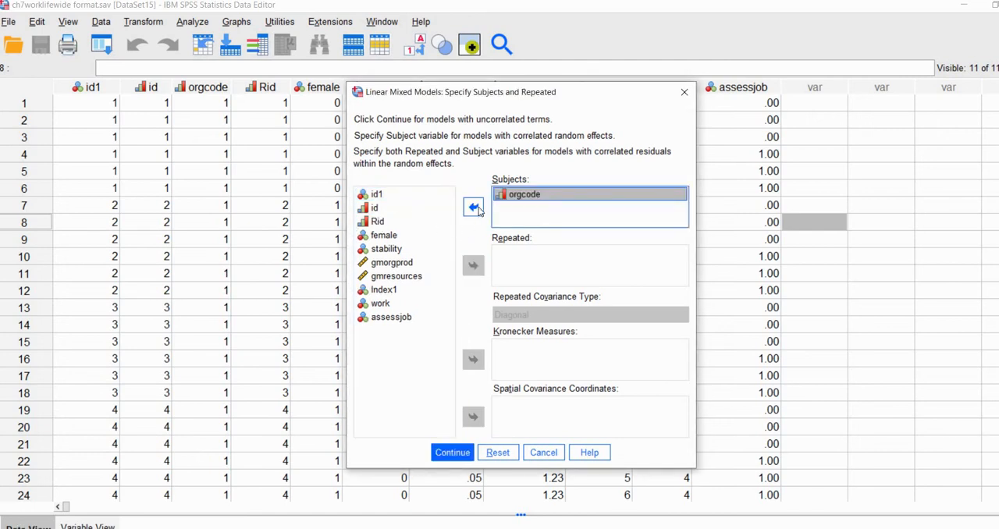
{"action": "left_click", "coordinate": [405, 222]}
{"action": "left_click", "coordinate": [465, 211]}
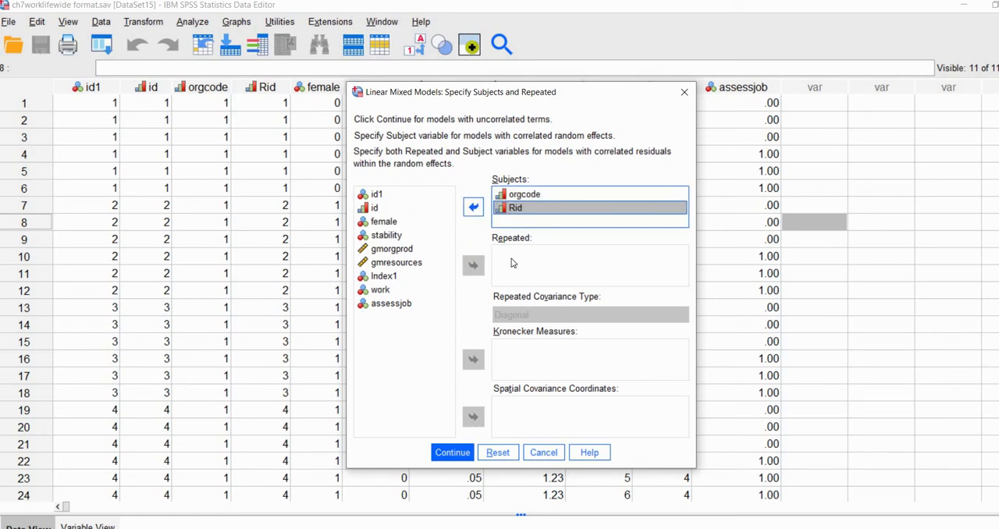
Assign Index1 as the repeated variable and set the repeated covariance type to Scaled Identity.
{"action": "left_click", "coordinate": [382, 278]}
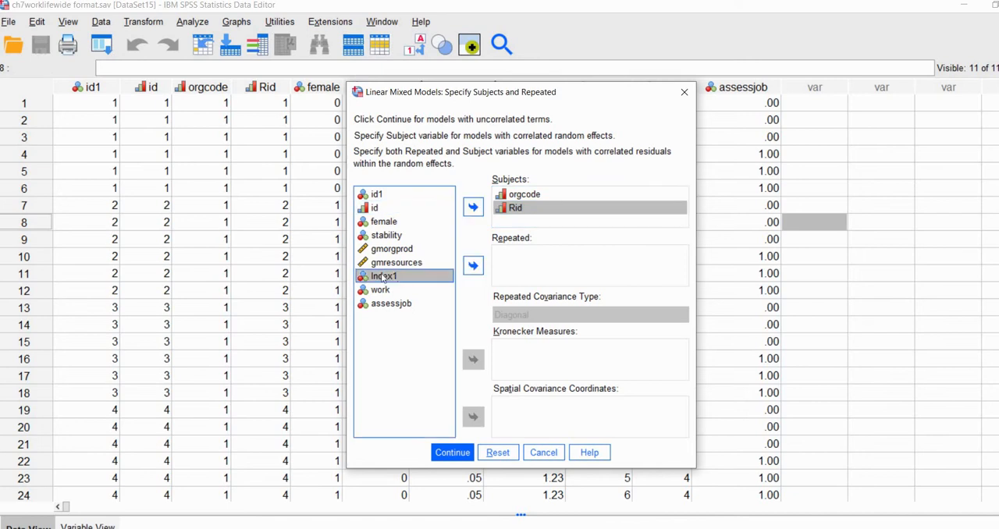
{"action": "left_click", "coordinate": [477, 267]}
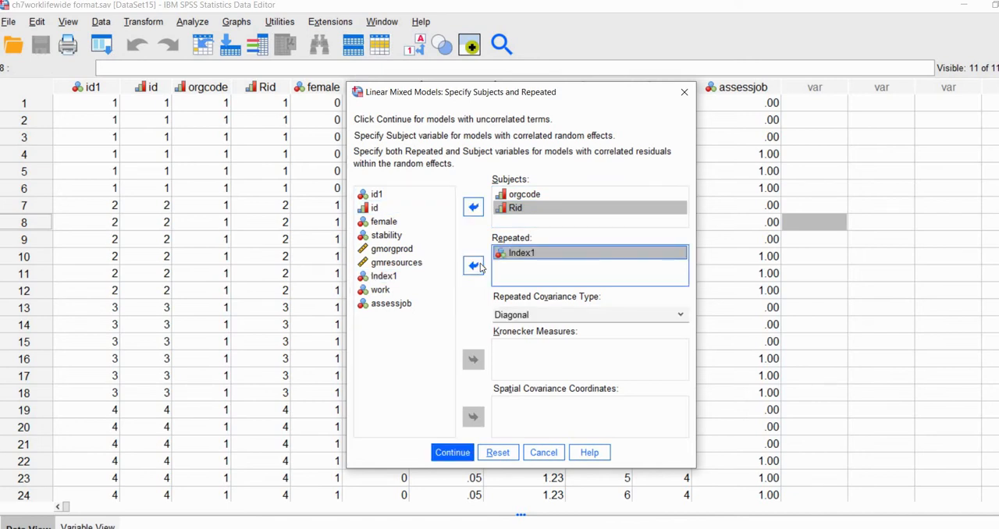
{"action": "left_click", "coordinate": [559, 313]}
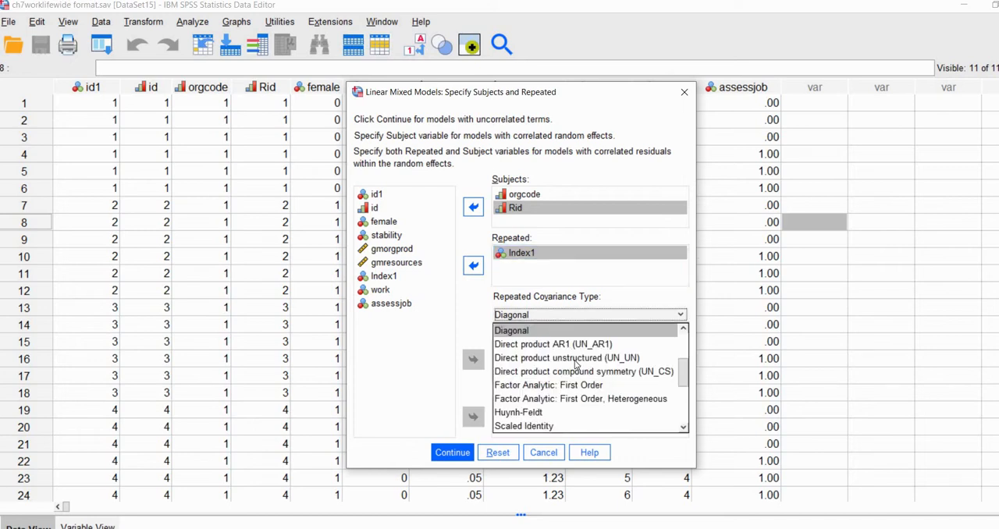
{"action": "scroll", "coordinate": [570, 367], "scroll_direction": "down", "scroll_amount": 2}
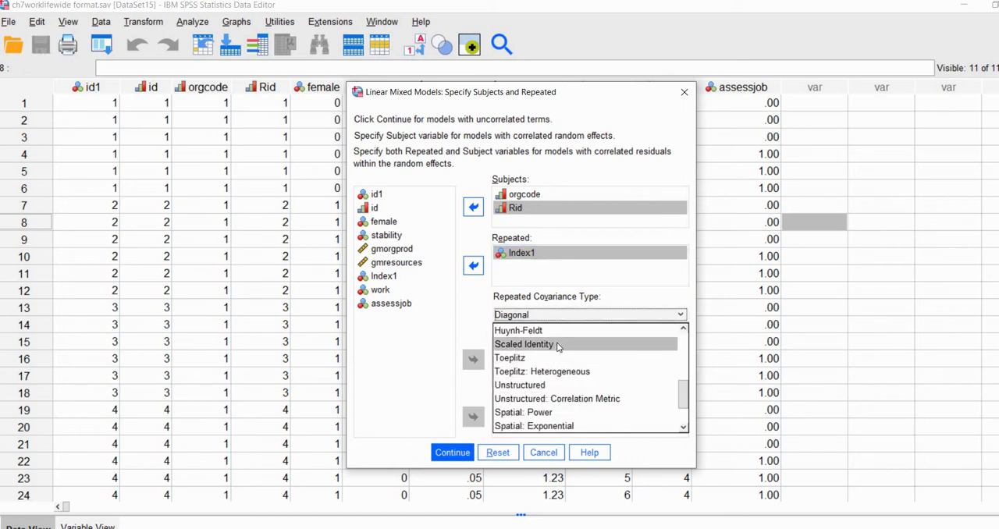
{"action": "left_click", "coordinate": [523, 344]}
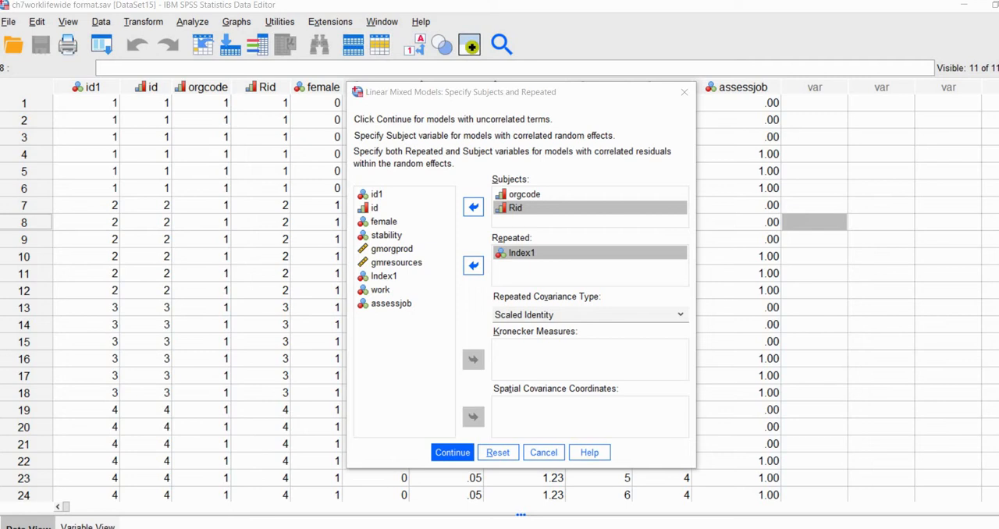
Try Diagonal as the repeated covariance type for Index1.
{"action": "left_click", "coordinate": [578, 312]}
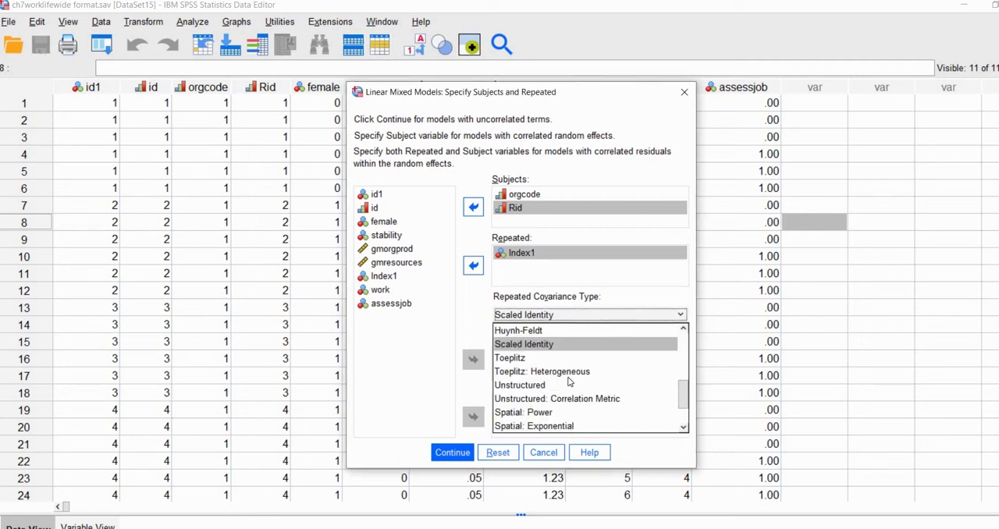
{"action": "scroll", "coordinate": [546, 380], "scroll_direction": "up", "scroll_amount": 2}
{"action": "scroll", "coordinate": [537, 381], "scroll_direction": "up", "scroll_amount": 1}
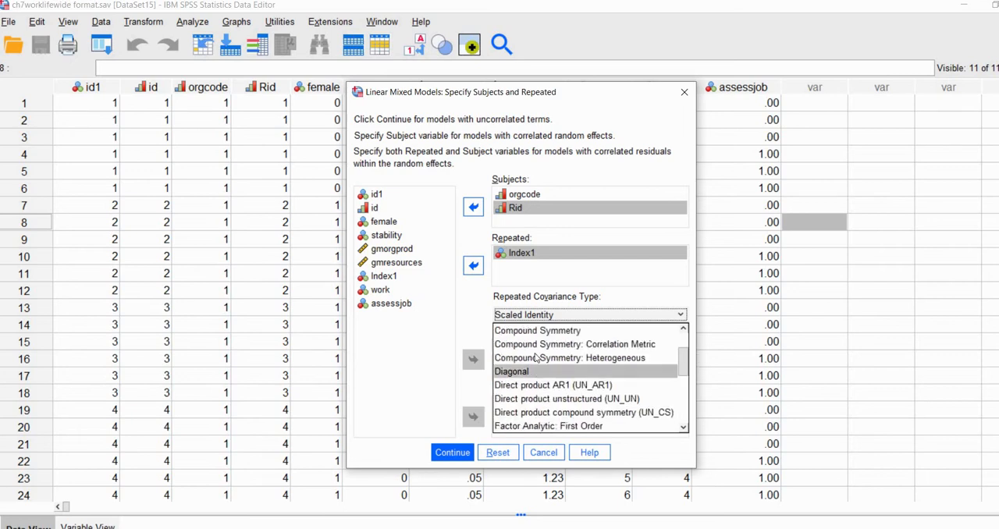
{"action": "left_click", "coordinate": [537, 367]}
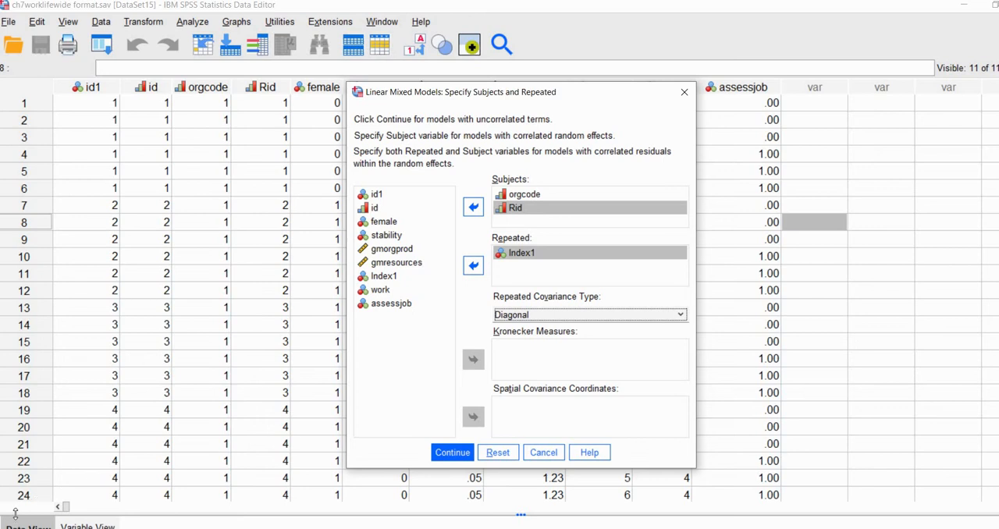
Set the repeated covariance type back to Scaled Identity and accept the subject and repeated specification.
{"action": "left_click", "coordinate": [518, 315]}
{"action": "scroll", "coordinate": [534, 391], "scroll_direction": "down", "scroll_amount": 2}
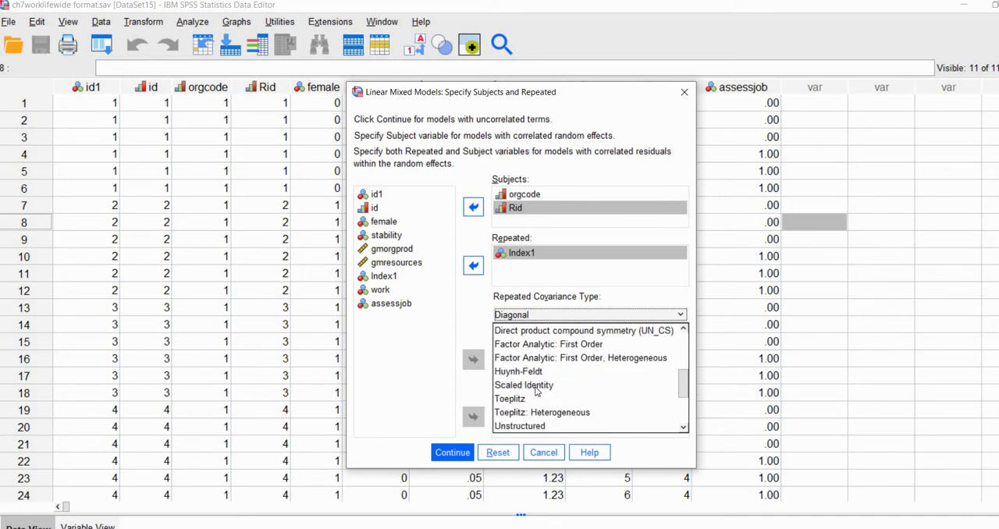
{"action": "left_click", "coordinate": [530, 386]}
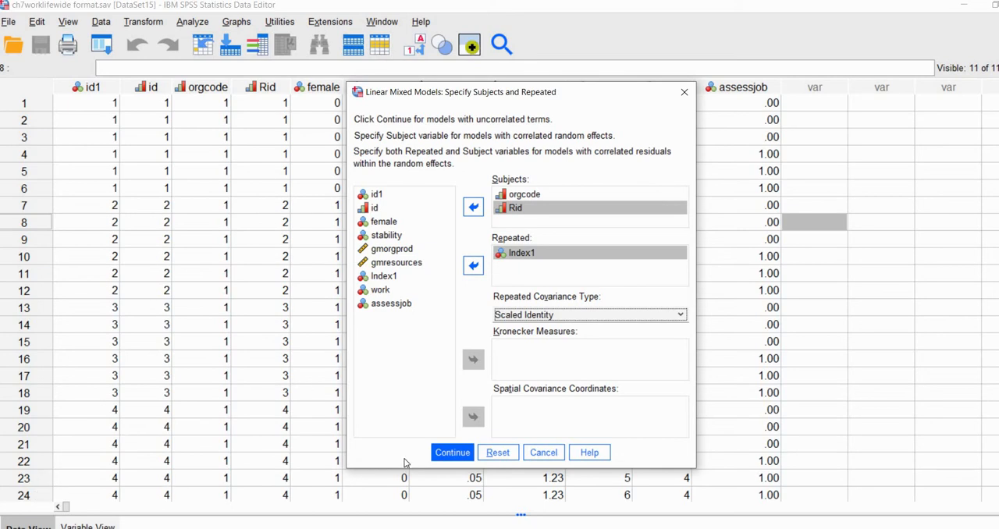
{"action": "left_click", "coordinate": [453, 457]}
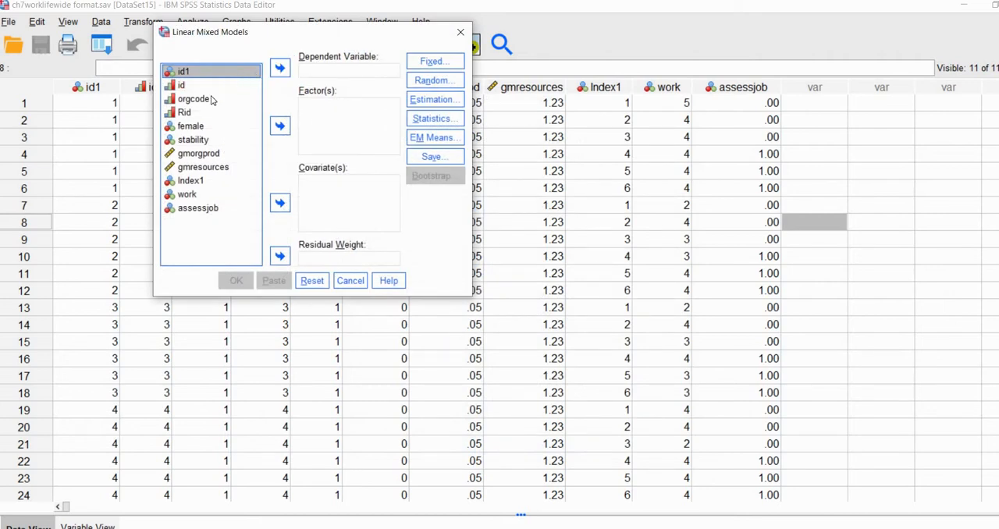
Assign work as the dependent variable and assessjob as a factor in the linear mixed model.
{"action": "left_click", "coordinate": [186, 196]}
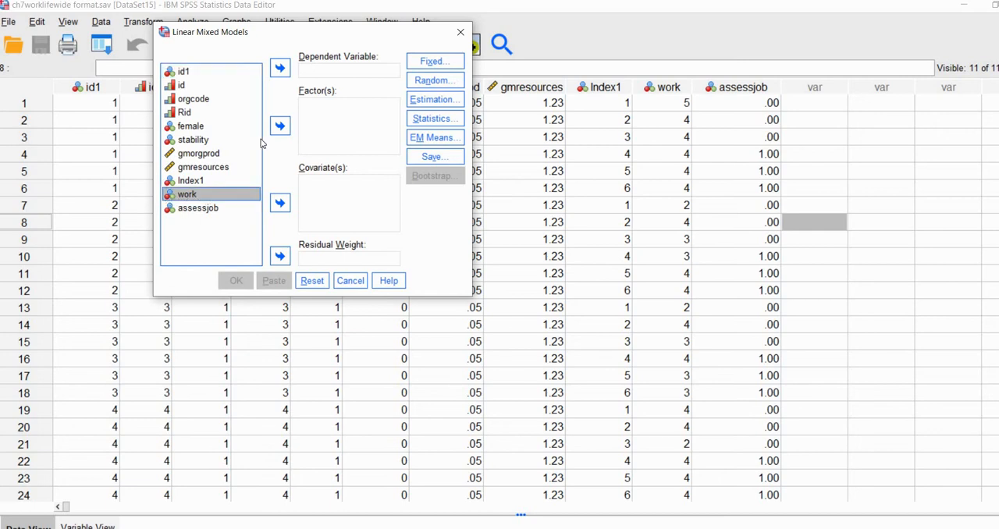
{"action": "left_click", "coordinate": [280, 68]}
{"action": "left_click_drag", "start_coordinate": [307, 29], "coordinate": [411, 109]}
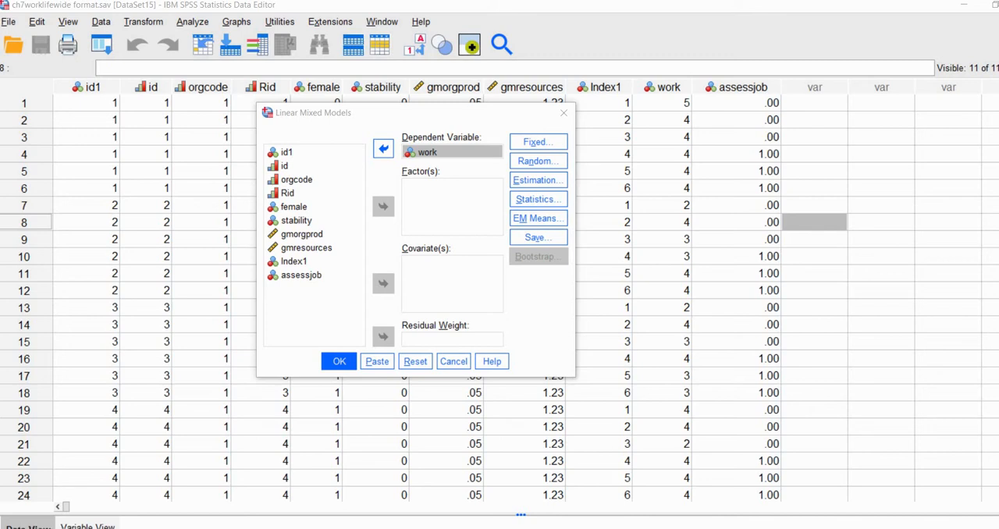
{"action": "left_click", "coordinate": [297, 277]}
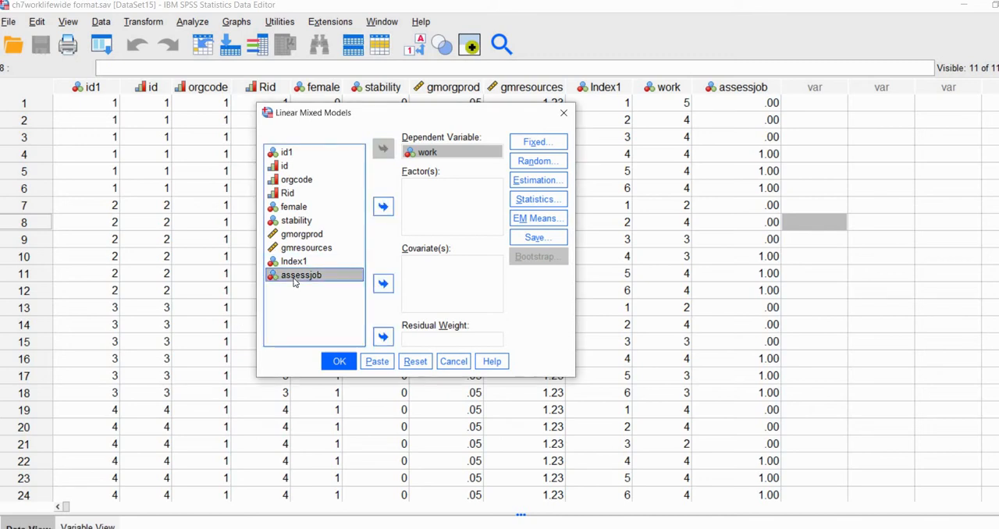
{"action": "left_click", "coordinate": [383, 206]}
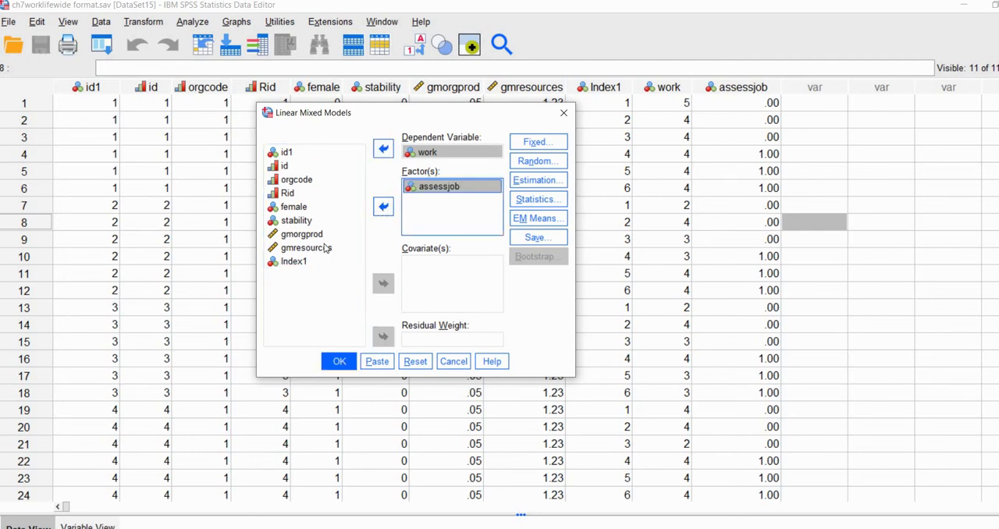
{"action": "left_click", "coordinate": [423, 156]}
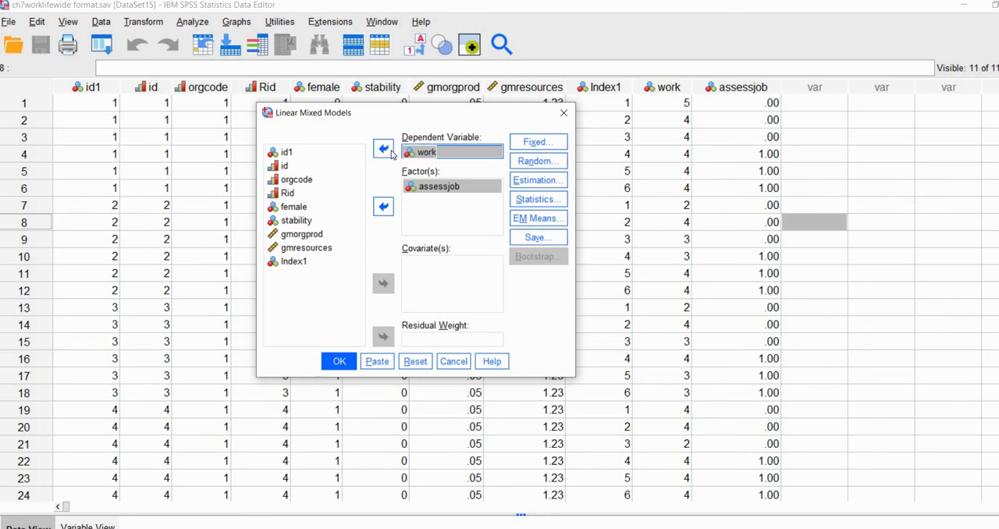
{"action": "left_click", "coordinate": [420, 156]}
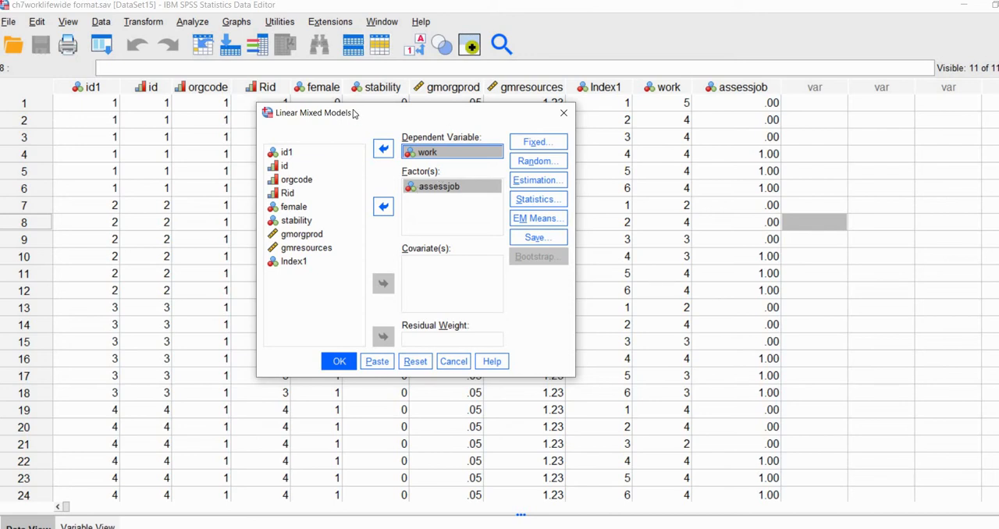
{"action": "left_click_drag", "start_coordinate": [423, 118], "coordinate": [333, 104]}
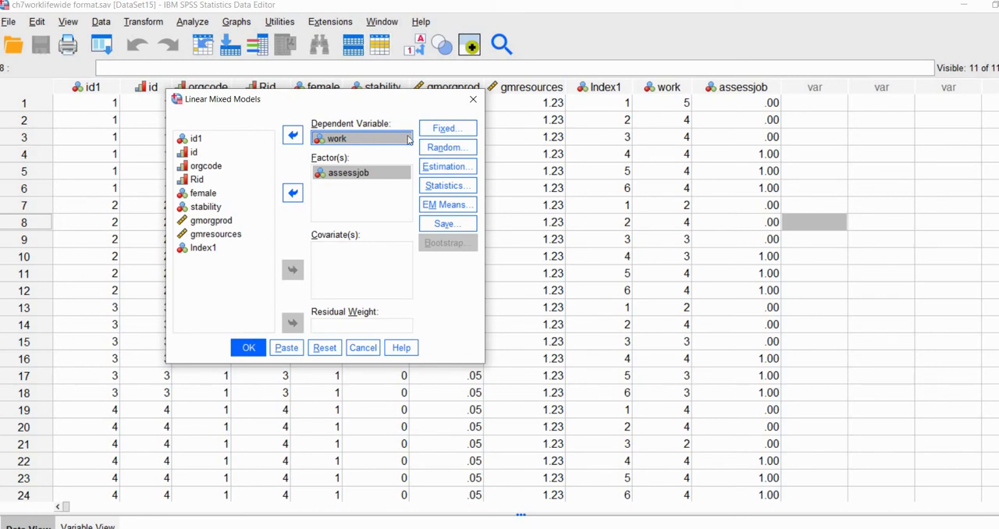
Add assessjob as a fixed effect, exclude the intercept from the fixed effects, and accept the settings.
{"action": "left_click", "coordinate": [455, 131]}
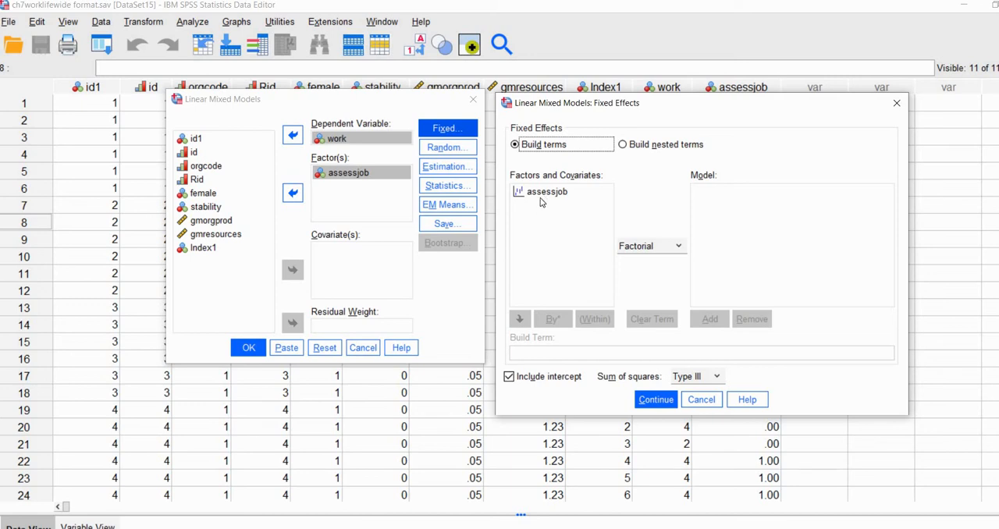
{"action": "left_click", "coordinate": [539, 197]}
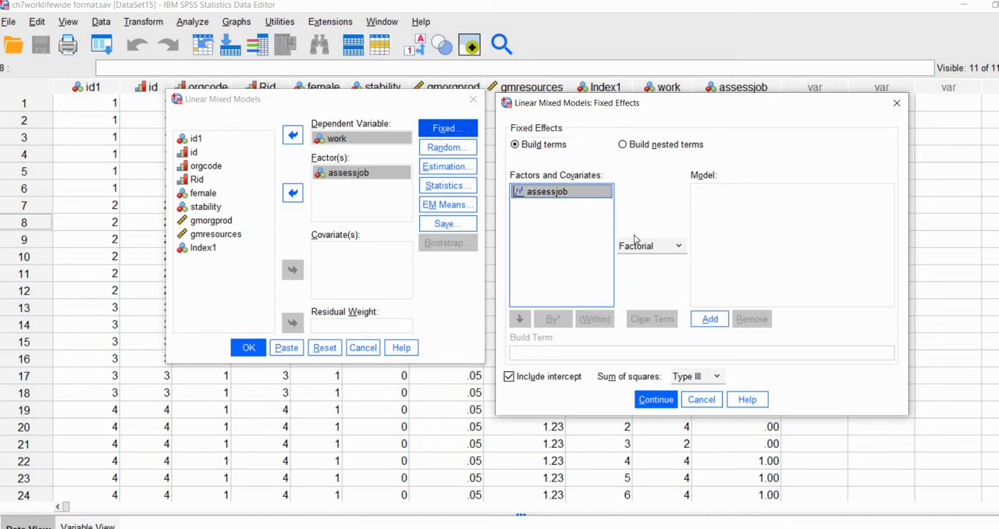
{"action": "left_click", "coordinate": [711, 325]}
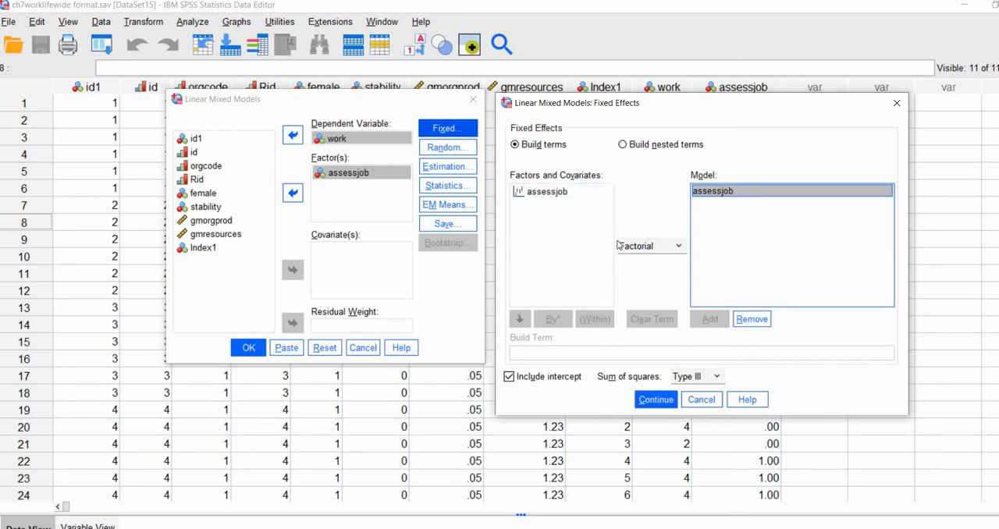
{"action": "left_click", "coordinate": [510, 378]}
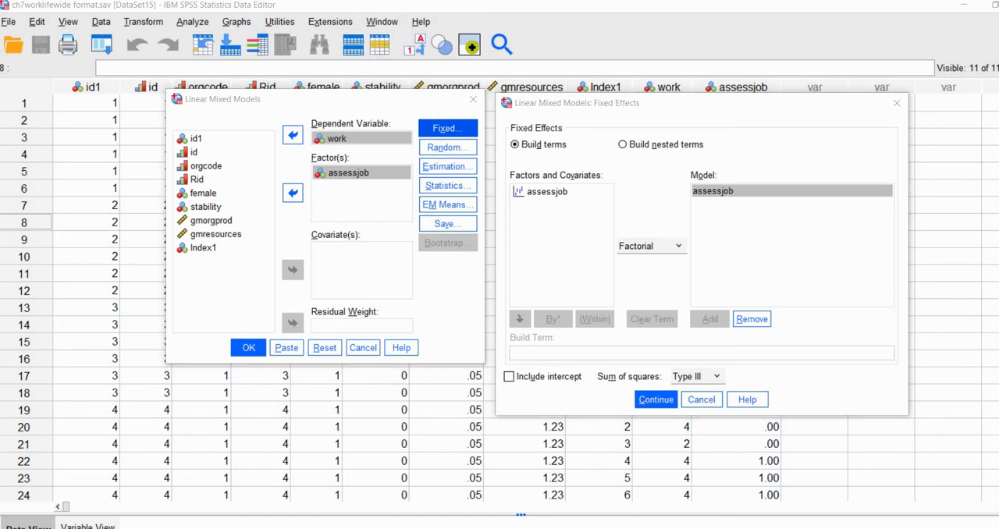
{"action": "left_click", "coordinate": [660, 402]}
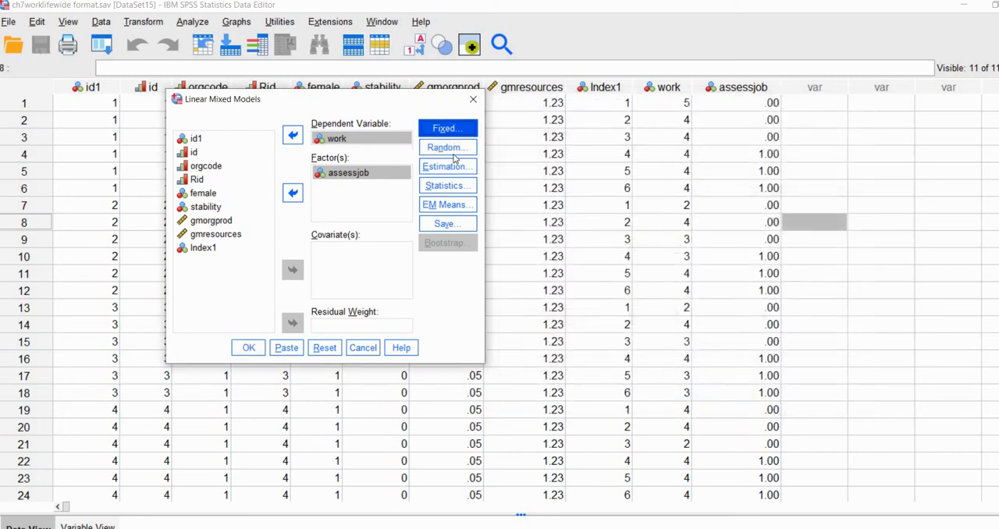
Define a random effect with orgcode as the subject grouping and a Diagonal covariance type, and accept it.
{"action": "left_click", "coordinate": [454, 150]}
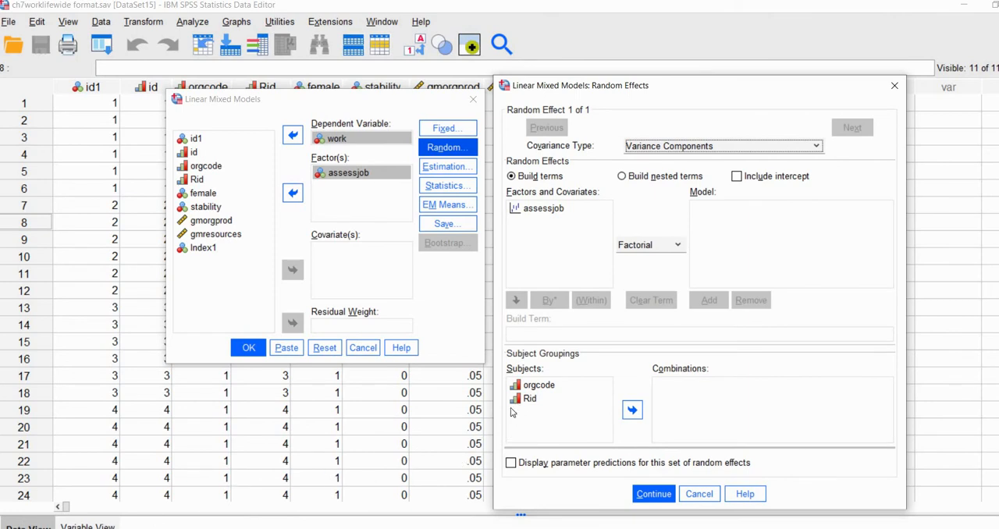
{"action": "left_click", "coordinate": [542, 385]}
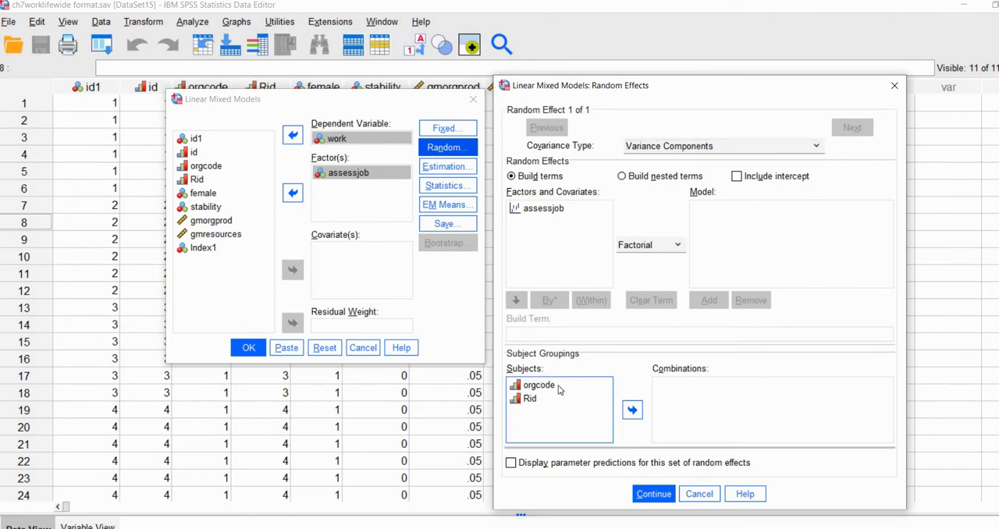
{"action": "left_click", "coordinate": [632, 410]}
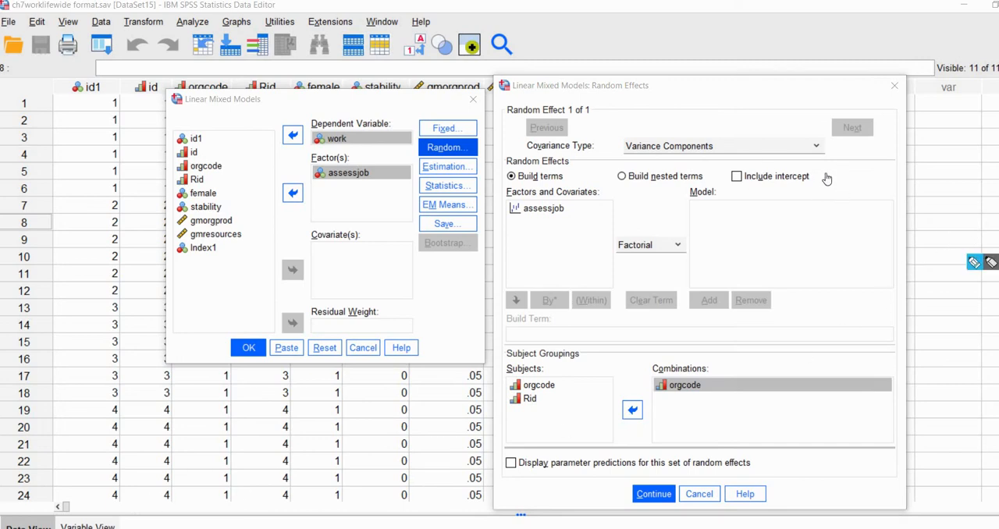
{"action": "left_click_drag", "start_coordinate": [814, 175], "coordinate": [820, 174]}
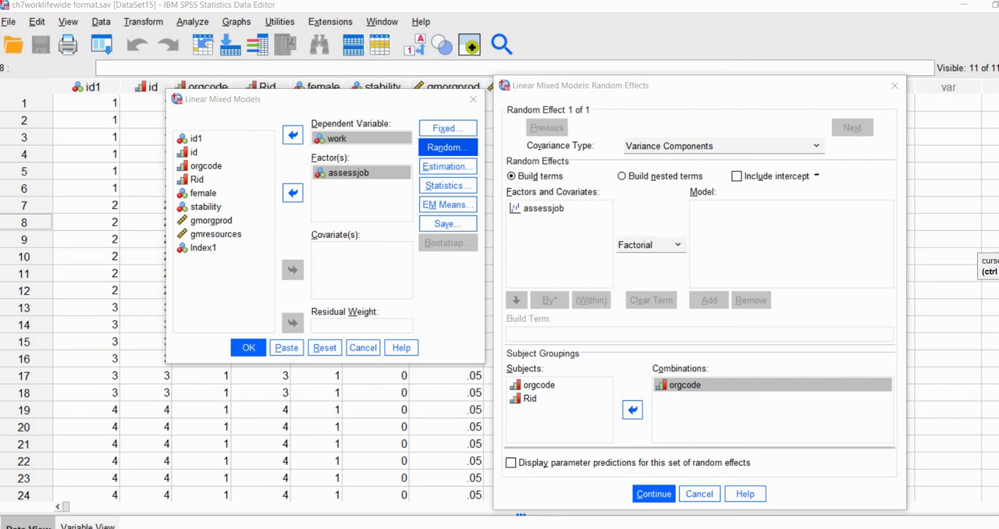
{"action": "left_click", "coordinate": [753, 148]}
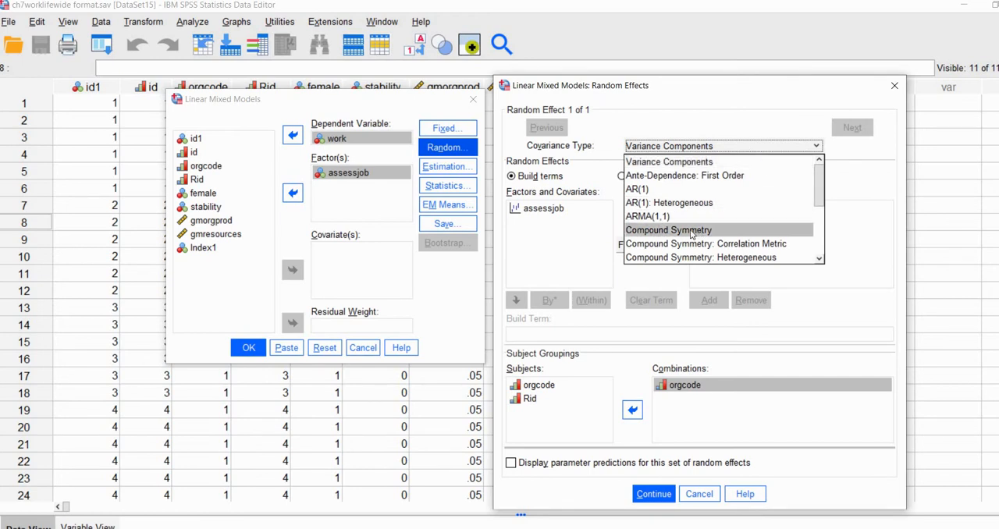
{"action": "scroll", "coordinate": [697, 234], "scroll_direction": "down", "scroll_amount": 1}
{"action": "left_click", "coordinate": [665, 231]}
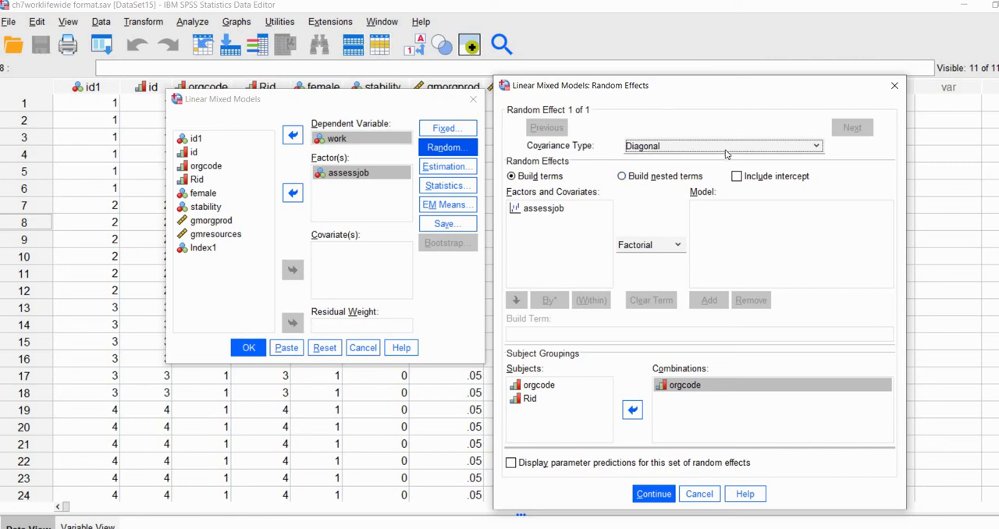
{"action": "left_click", "coordinate": [656, 495]}
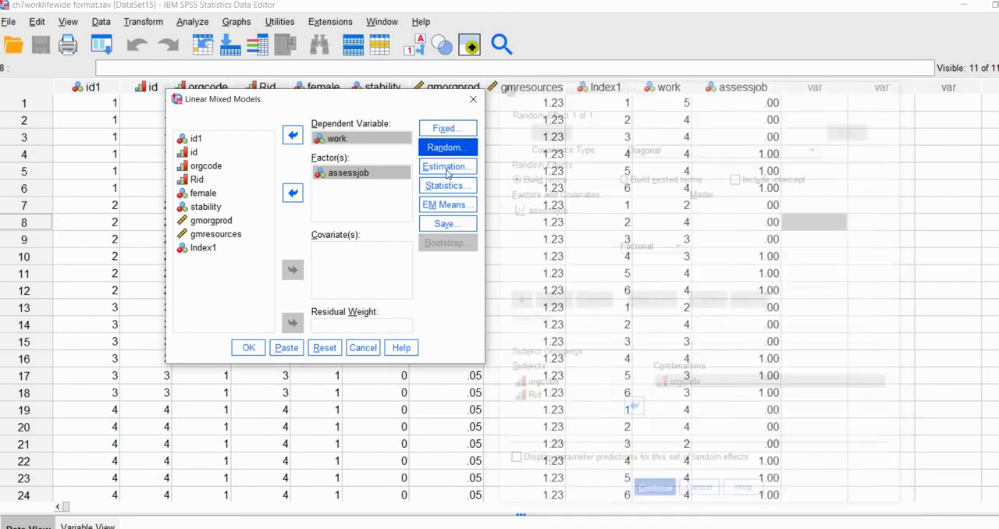
Reopen the random effects, add assessjob to the model for the orgcode grouping, and start a second random effect.
{"action": "left_click", "coordinate": [449, 153]}
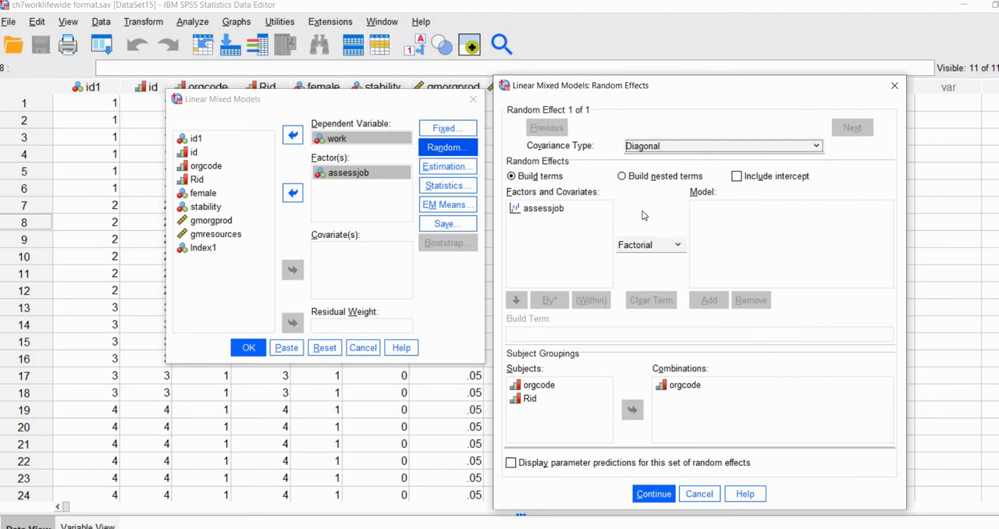
{"action": "left_click", "coordinate": [711, 386]}
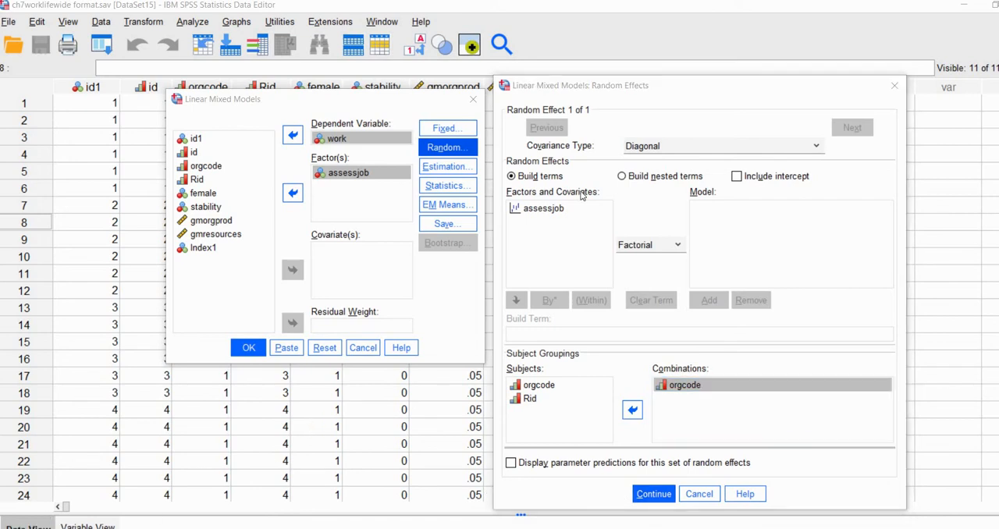
{"action": "left_click", "coordinate": [552, 207]}
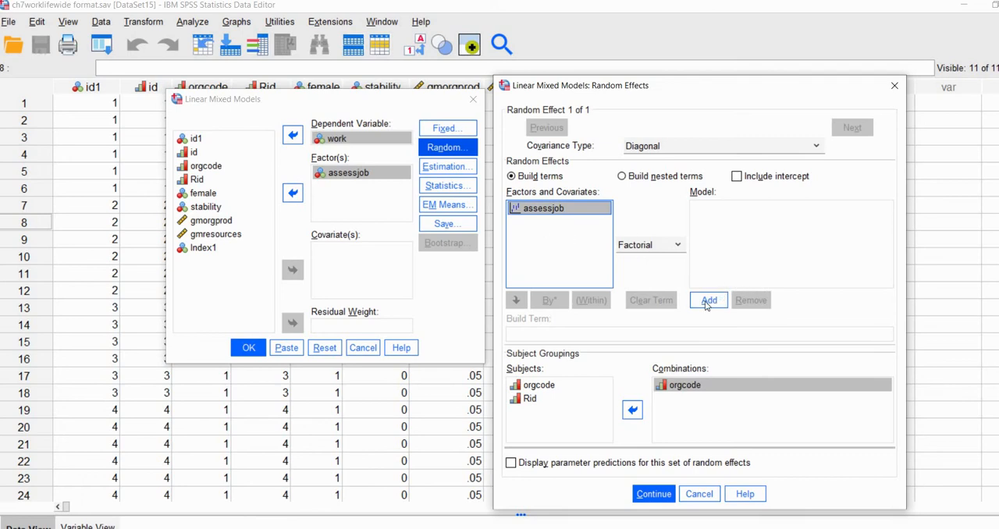
{"action": "left_click", "coordinate": [706, 304]}
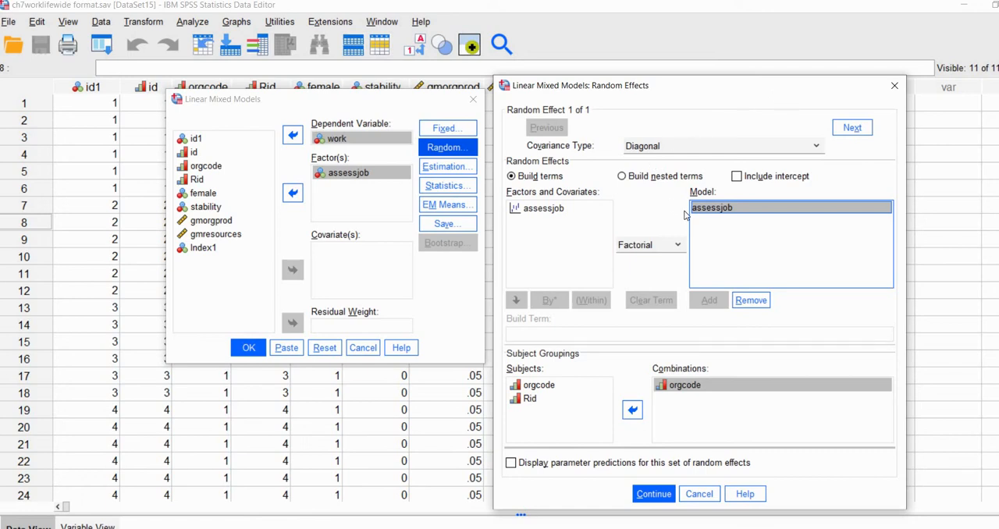
{"action": "left_click", "coordinate": [857, 130]}
{"action": "left_click", "coordinate": [858, 129]}
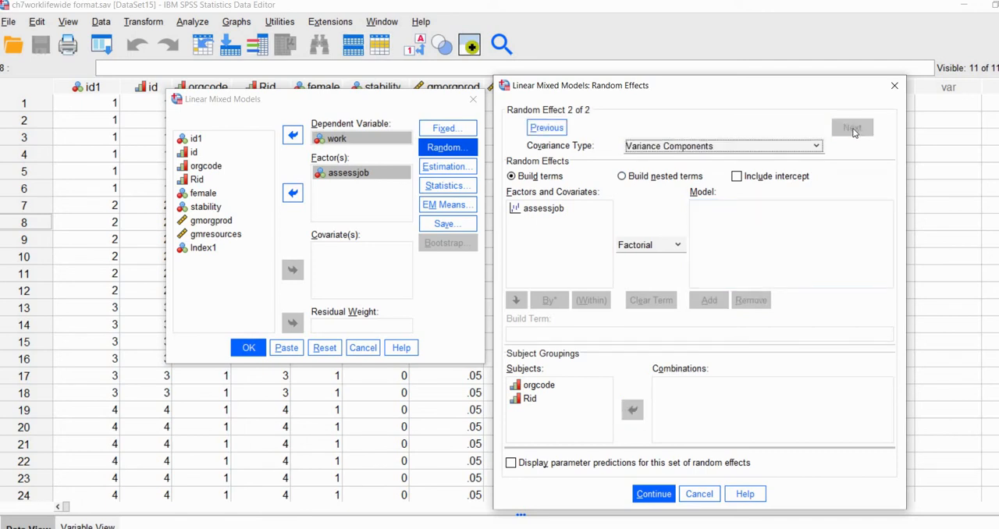
Set orgcode and Rid as the combined subject grouping for the second random effect and add assessjob to its model.
{"action": "left_click", "coordinate": [539, 385]}
{"action": "left_click", "coordinate": [530, 399], "text": "shift"}
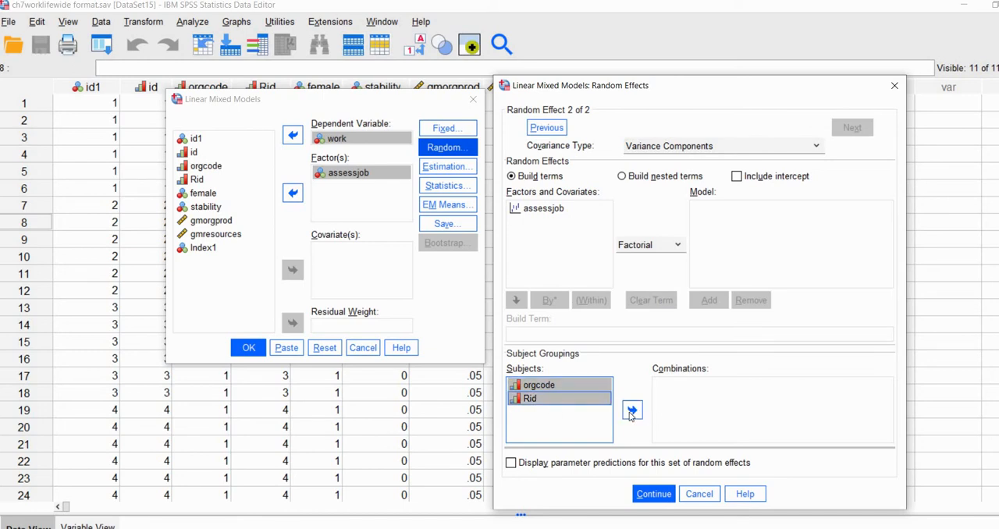
{"action": "left_click", "coordinate": [632, 411]}
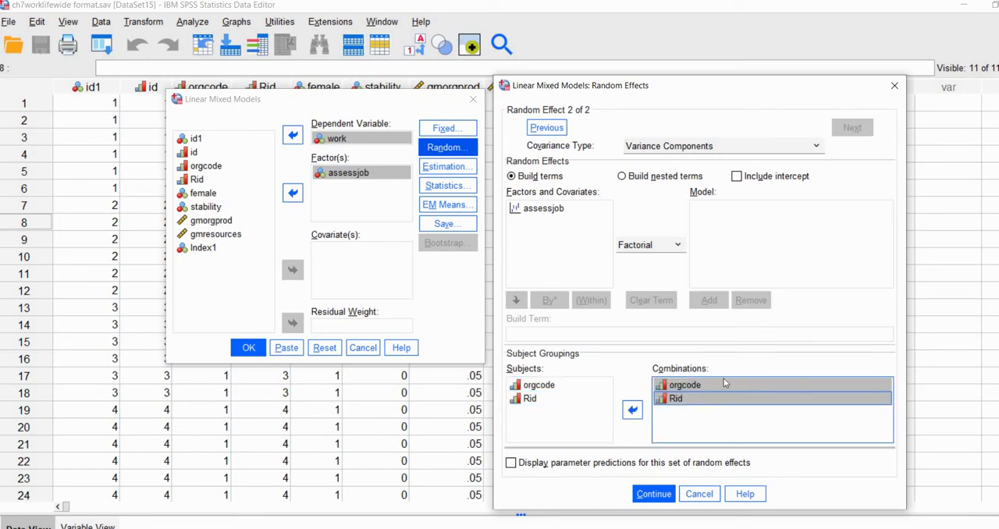
{"action": "left_click", "coordinate": [710, 302]}
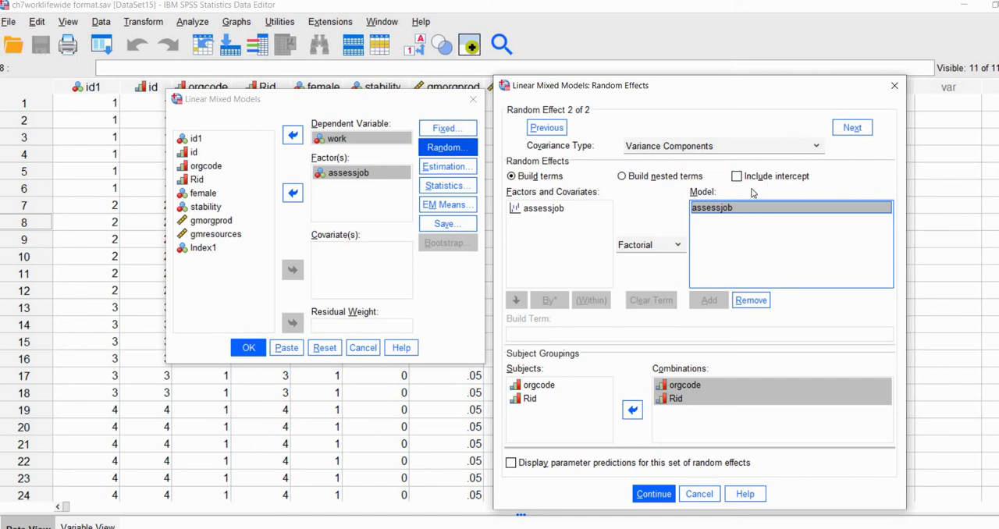
Set the second random effect's covariance type to Diagonal, check the first random effect, and accept the random effects.
{"action": "left_click", "coordinate": [755, 148]}
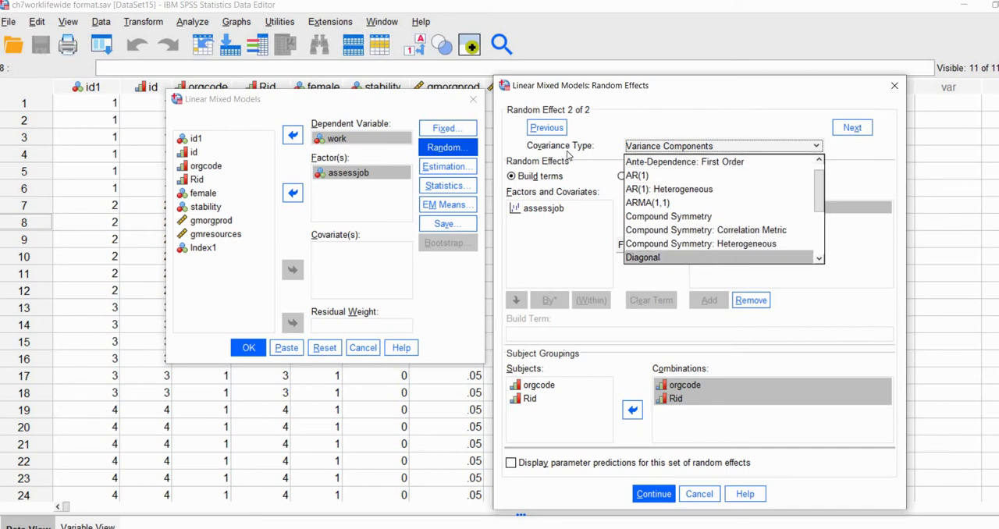
{"action": "left_click", "coordinate": [706, 257]}
{"action": "left_click", "coordinate": [657, 495]}
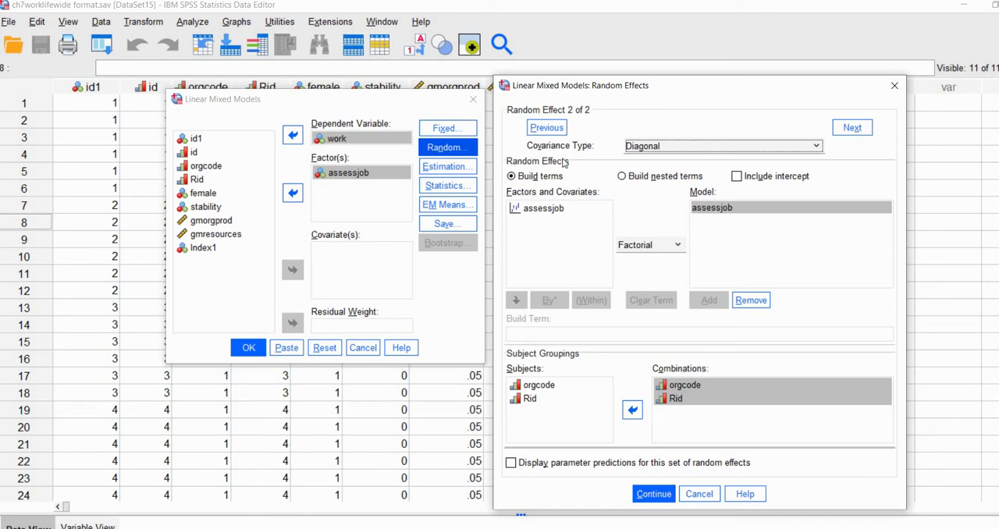
{"action": "left_click", "coordinate": [554, 131]}
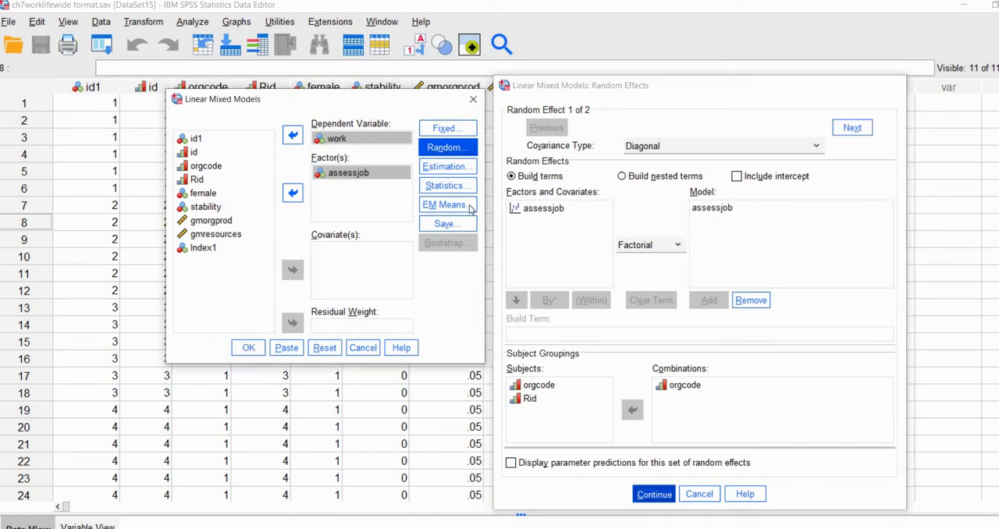
{"action": "left_click", "coordinate": [653, 493]}
Set the estimation's degrees of freedom to the Residual method and accept the settings.
{"action": "left_click", "coordinate": [438, 167]}
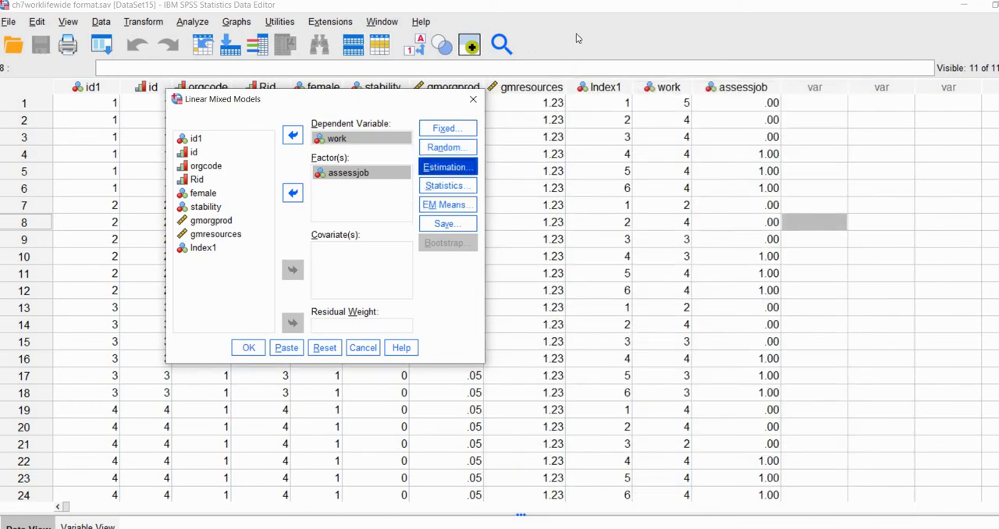
{"action": "left_click_drag", "start_coordinate": [633, 47], "coordinate": [674, 53]}
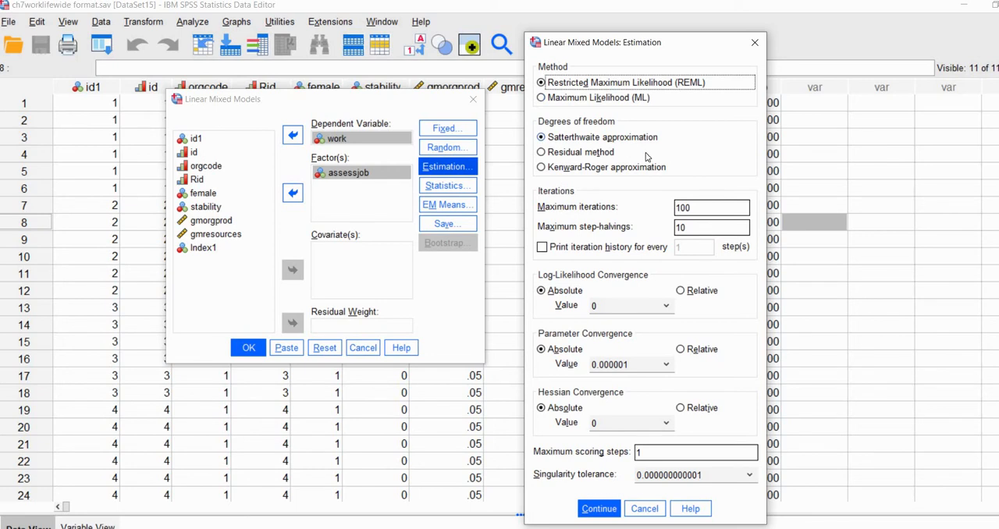
{"action": "left_click", "coordinate": [572, 155]}
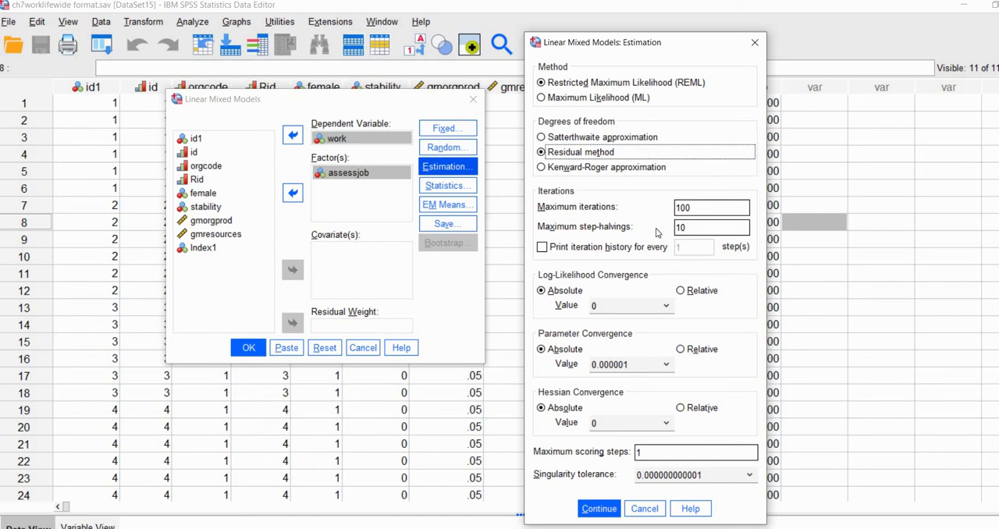
{"action": "left_click", "coordinate": [599, 509]}
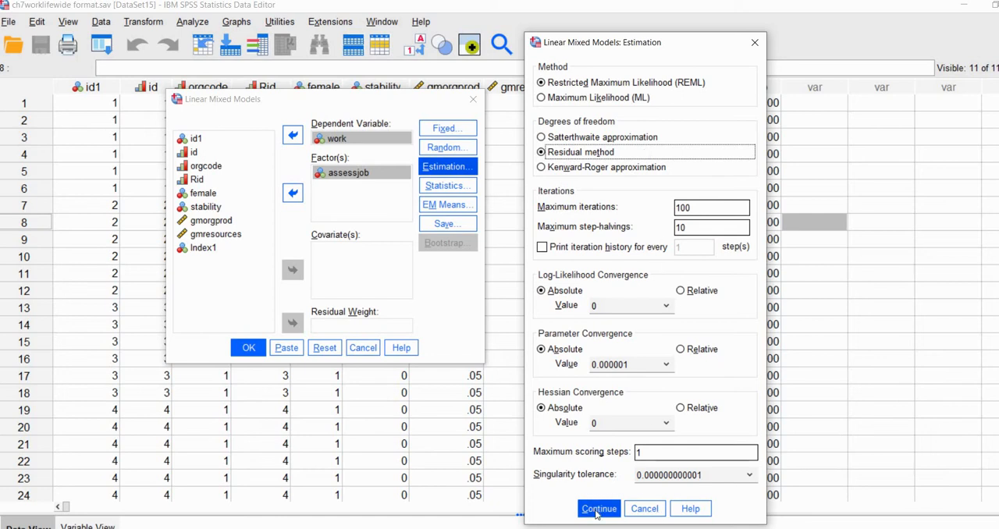
Request parameter estimates for fixed effects, tests for covariance parameters and covariances of random effects, and run the mixed model.
{"action": "left_click", "coordinate": [448, 186]}
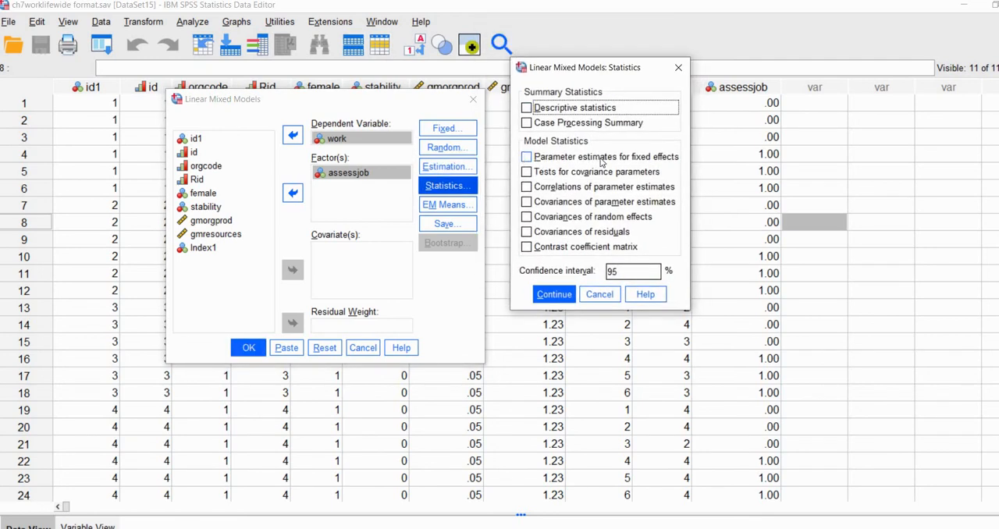
{"action": "left_click", "coordinate": [601, 158]}
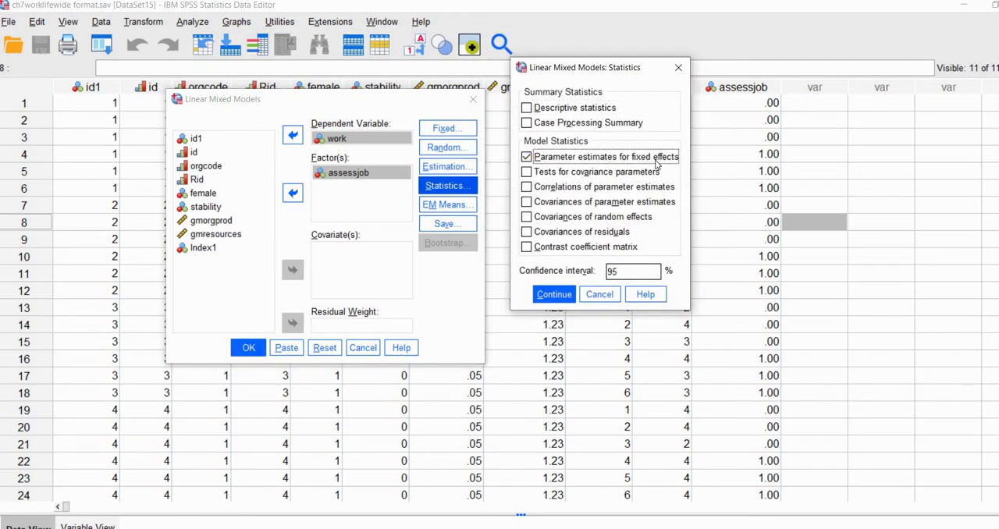
{"action": "left_click", "coordinate": [529, 173]}
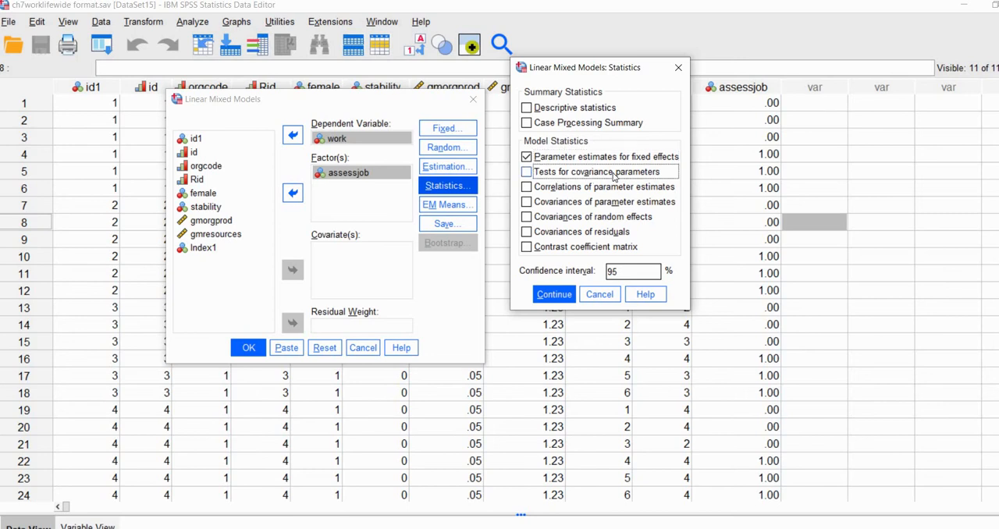
{"action": "left_click", "coordinate": [528, 217]}
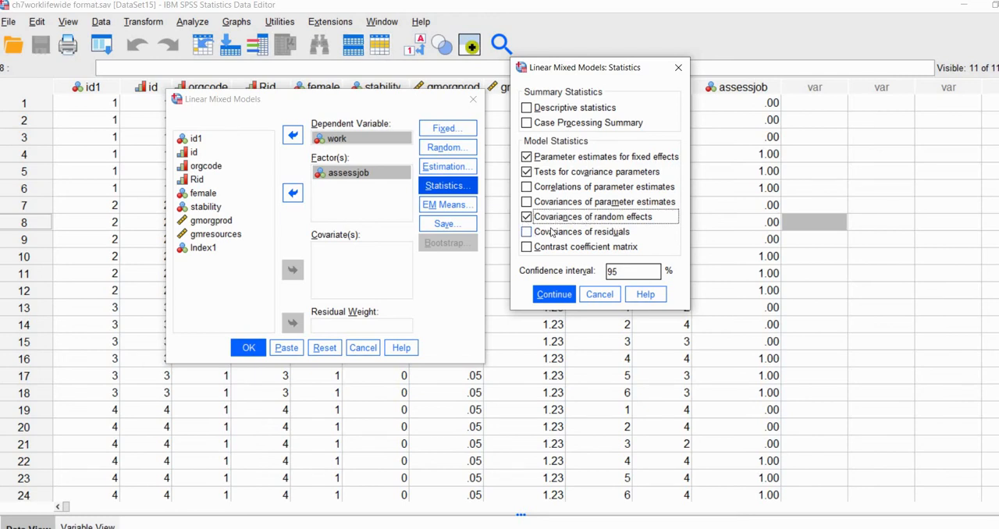
{"action": "left_click", "coordinate": [552, 295]}
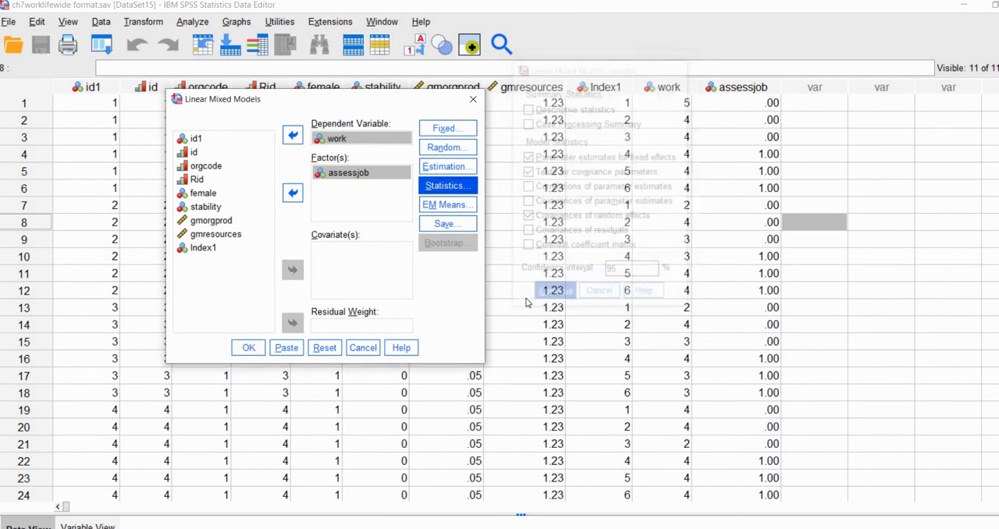
{"action": "left_click", "coordinate": [248, 349]}
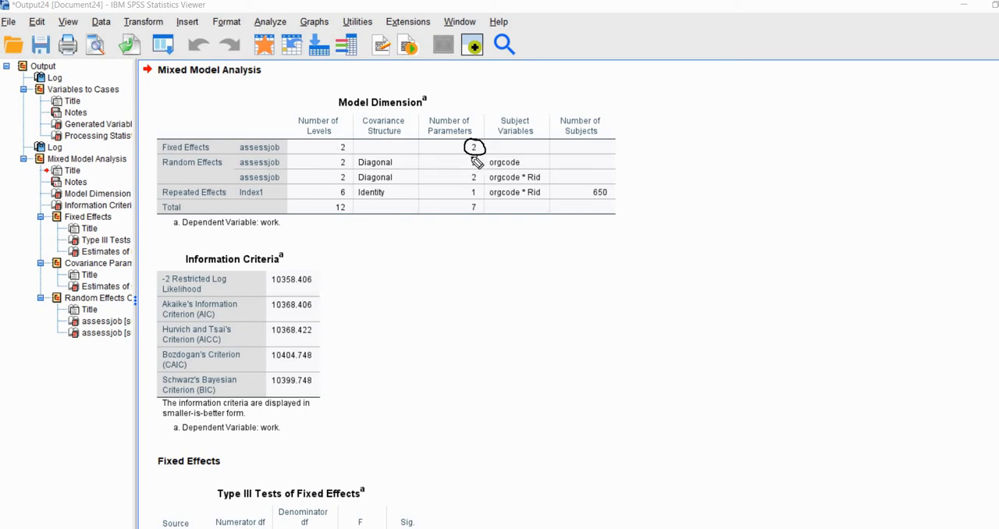
Review the number of parameters for the fixed and random effects in the Model Dimension table.
{"action": "mouse_move", "coordinate": [479, 156]}
{"action": "left_mouse_down"}
{"action": "mouse_move", "coordinate": [466, 160]}
{"action": "mouse_move", "coordinate": [482, 167]}
{"action": "mouse_move", "coordinate": [479, 155]}
{"action": "mouse_move", "coordinate": [466, 180]}
{"action": "mouse_move", "coordinate": [481, 171]}
{"action": "left_mouse_up"}
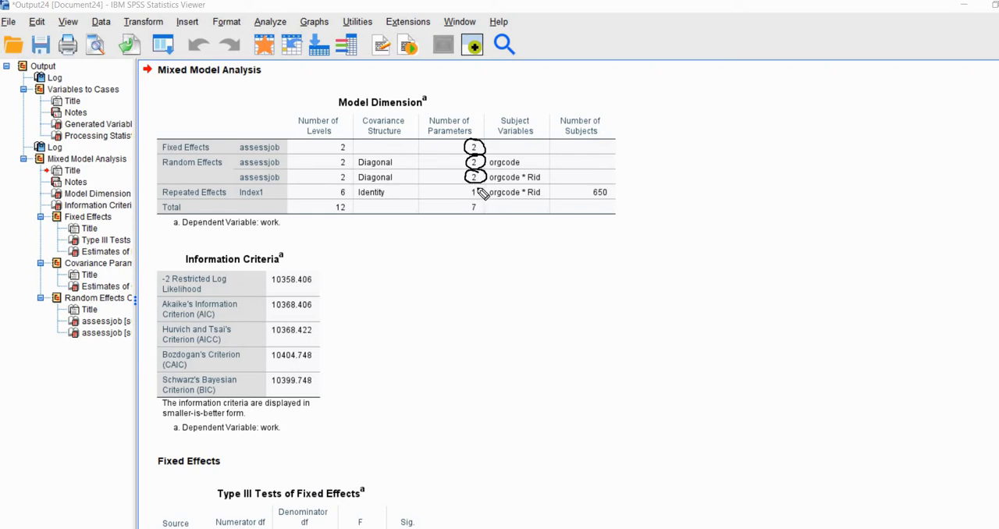
{"action": "mouse_move", "coordinate": [467, 189]}
{"action": "left_mouse_down"}
{"action": "mouse_move", "coordinate": [488, 192]}
{"action": "mouse_move", "coordinate": [473, 197]}
{"action": "mouse_move", "coordinate": [478, 184]}
{"action": "left_mouse_up"}
{"action": "key", "text": "ctrl+shift+7"}
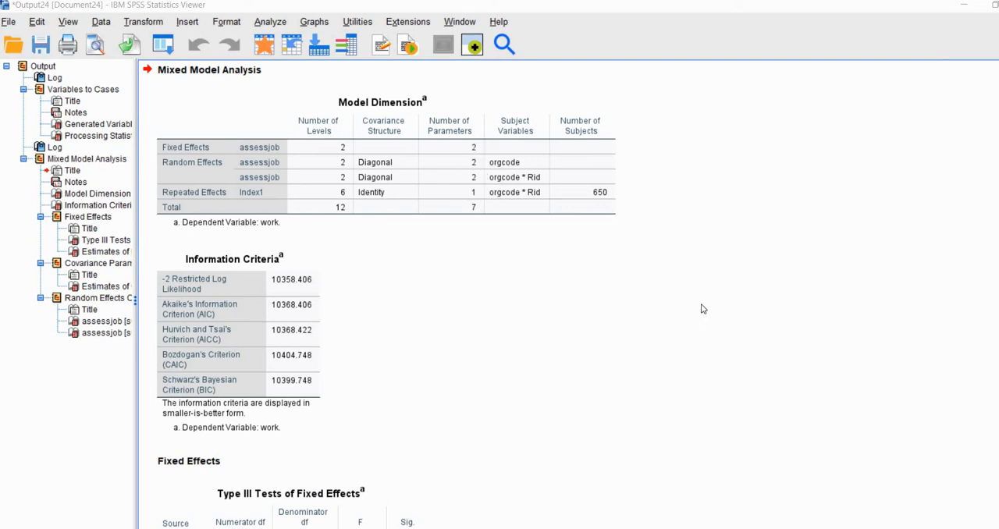
Examine the assessjob estimates and the df, t and Sig. columns in the Estimates of Fixed Effects table.
{"action": "scroll", "coordinate": [701, 309], "scroll_direction": "down", "scroll_amount": 3}
{"action": "scroll", "coordinate": [701, 310], "scroll_direction": "down", "scroll_amount": 2}
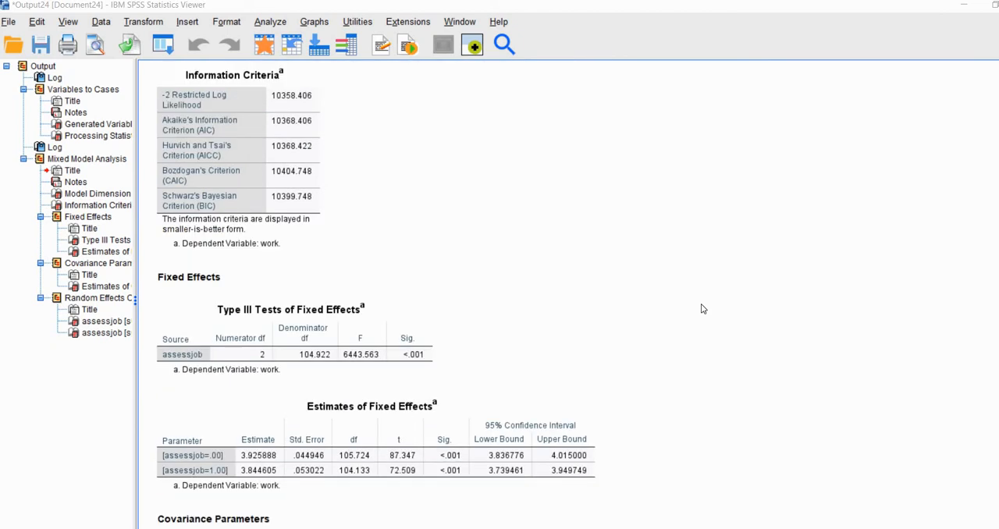
{"action": "scroll", "coordinate": [700, 309], "scroll_direction": "down", "scroll_amount": 6}
{"action": "scroll", "coordinate": [701, 309], "scroll_direction": "up", "scroll_amount": 3}
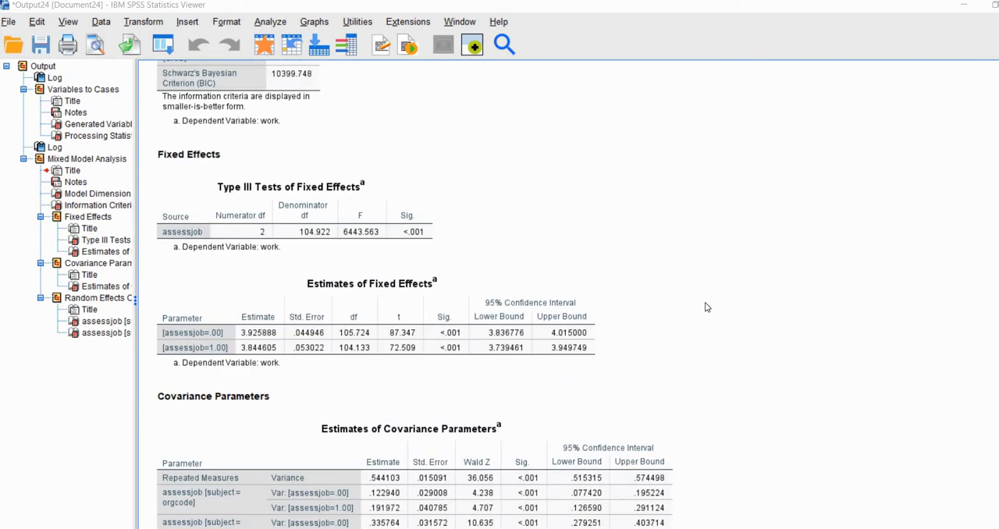
{"action": "scroll", "coordinate": [706, 307], "scroll_direction": "down", "scroll_amount": 2}
{"action": "scroll", "coordinate": [756, 295], "scroll_direction": "down", "scroll_amount": 2}
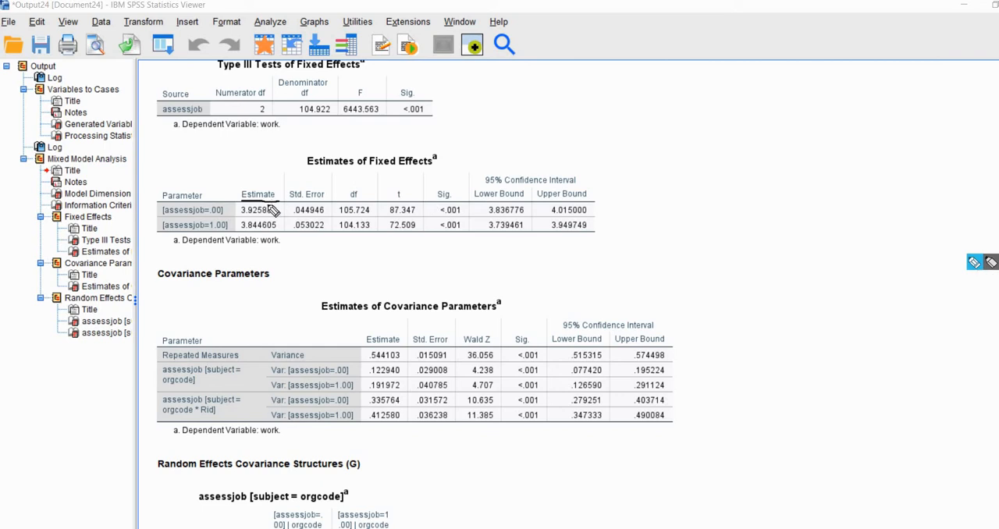
{"action": "left_click_drag", "start_coordinate": [242, 216], "coordinate": [278, 216]}
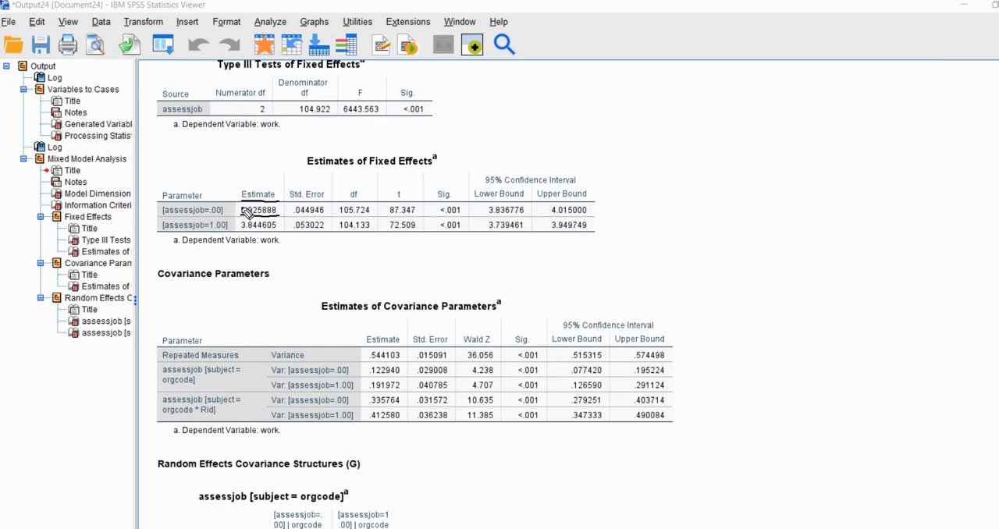
{"action": "left_click_drag", "start_coordinate": [243, 229], "coordinate": [278, 230]}
{"action": "left_click", "coordinate": [928, 245]}
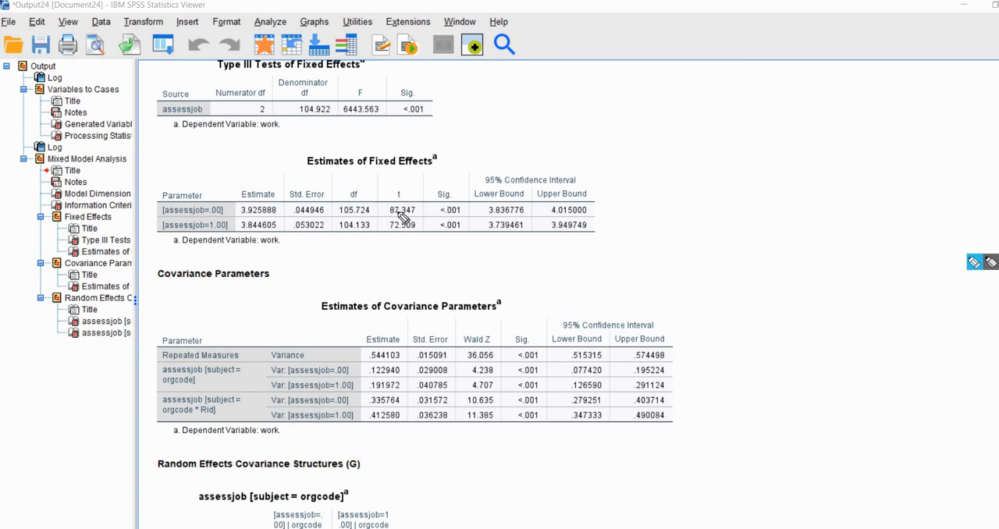
{"action": "left_click_drag", "start_coordinate": [263, 179], "coordinate": [281, 174]}
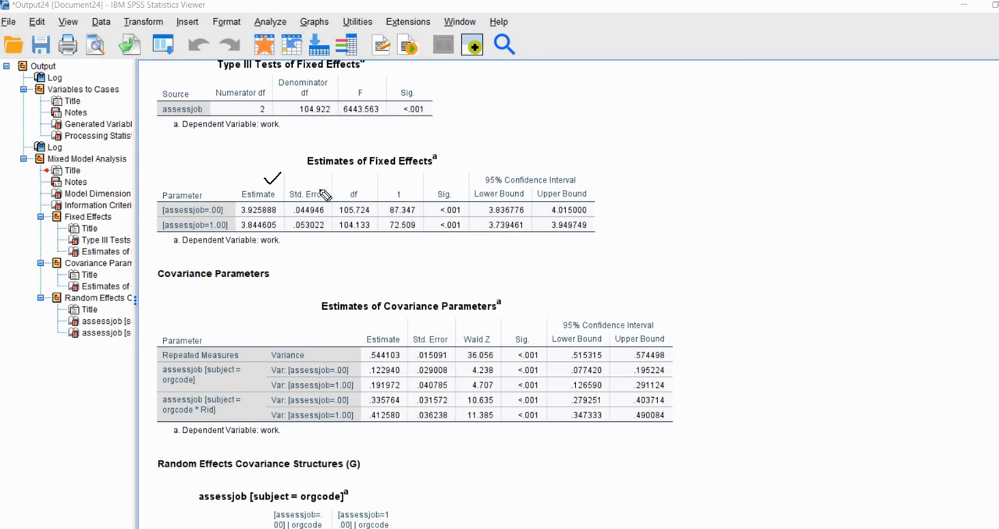
{"action": "left_click_drag", "start_coordinate": [344, 187], "coordinate": [478, 220]}
{"action": "left_click_drag", "start_coordinate": [366, 218], "coordinate": [461, 175]}
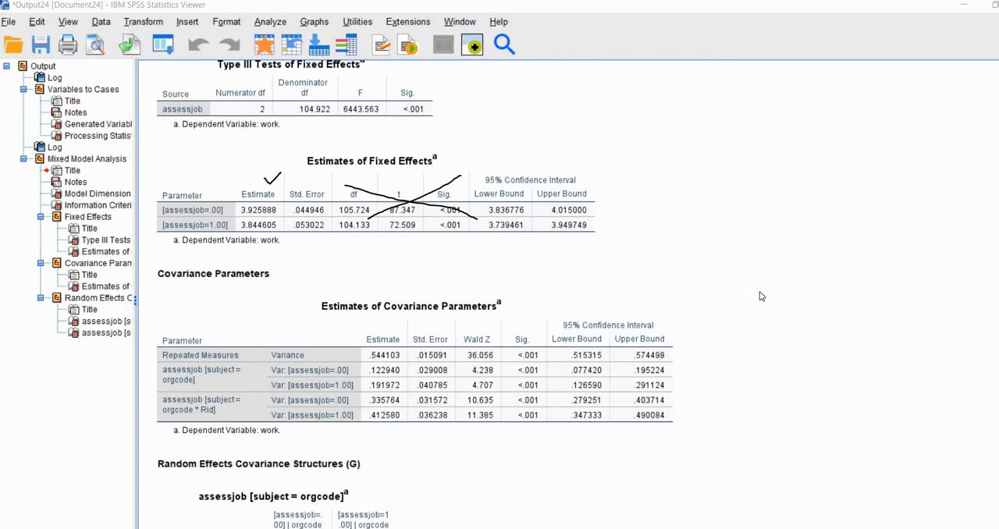
{"action": "key", "text": "Escape"}
Examine the repeated measures variance and the orgcode * Rid variances in the Estimates of Covariance Parameters table.
{"action": "scroll", "coordinate": [814, 280], "scroll_direction": "down", "scroll_amount": 3}
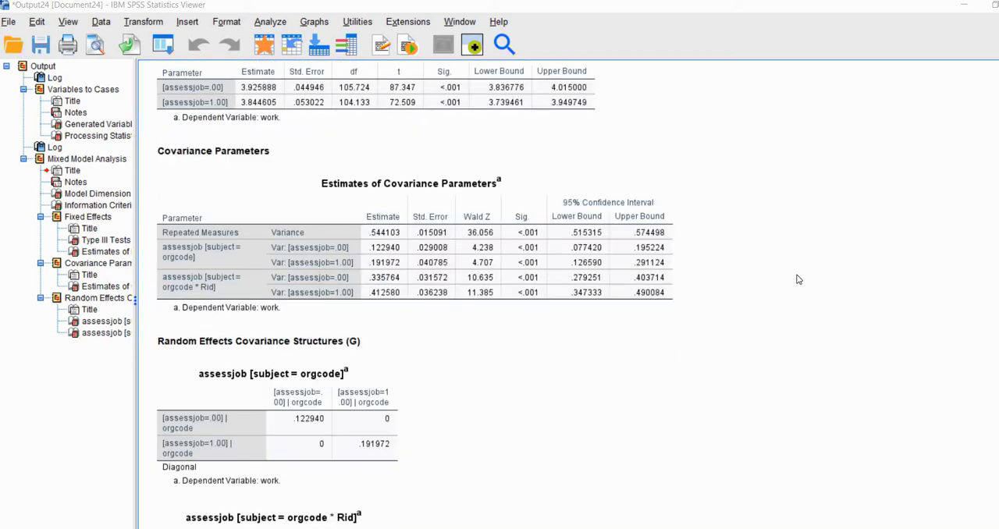
{"action": "scroll", "coordinate": [443, 172], "scroll_direction": "up", "scroll_amount": 2}
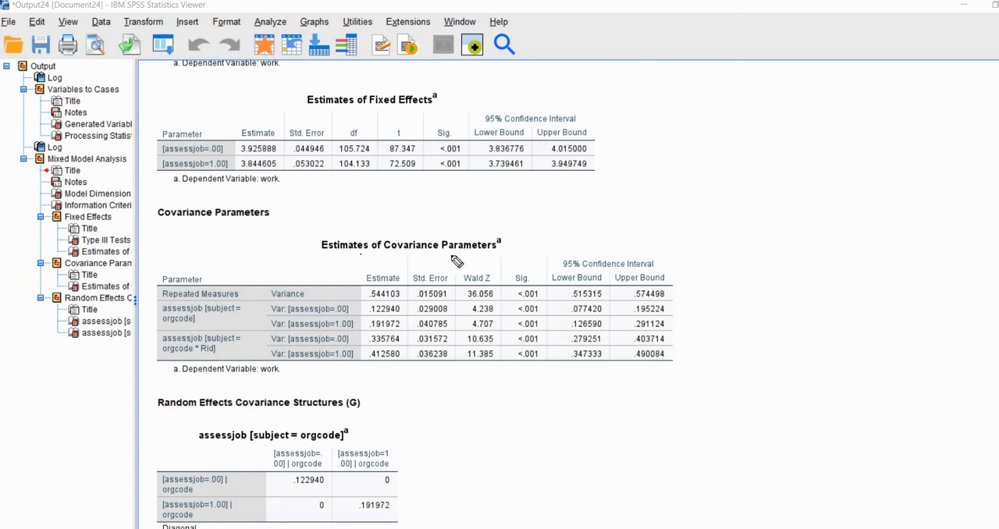
{"action": "left_click_drag", "start_coordinate": [480, 254], "coordinate": [361, 254]}
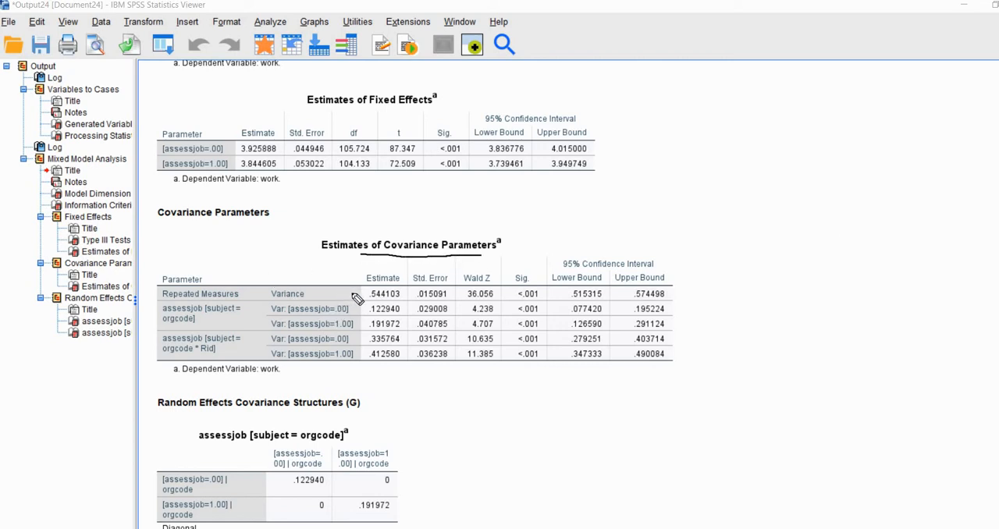
{"action": "left_click_drag", "start_coordinate": [352, 293], "coordinate": [339, 294]}
{"action": "left_click_drag", "start_coordinate": [400, 300], "coordinate": [371, 299]}
{"action": "left_click_drag", "start_coordinate": [368, 346], "coordinate": [406, 345]}
{"action": "left_click_drag", "start_coordinate": [330, 345], "coordinate": [349, 346]}
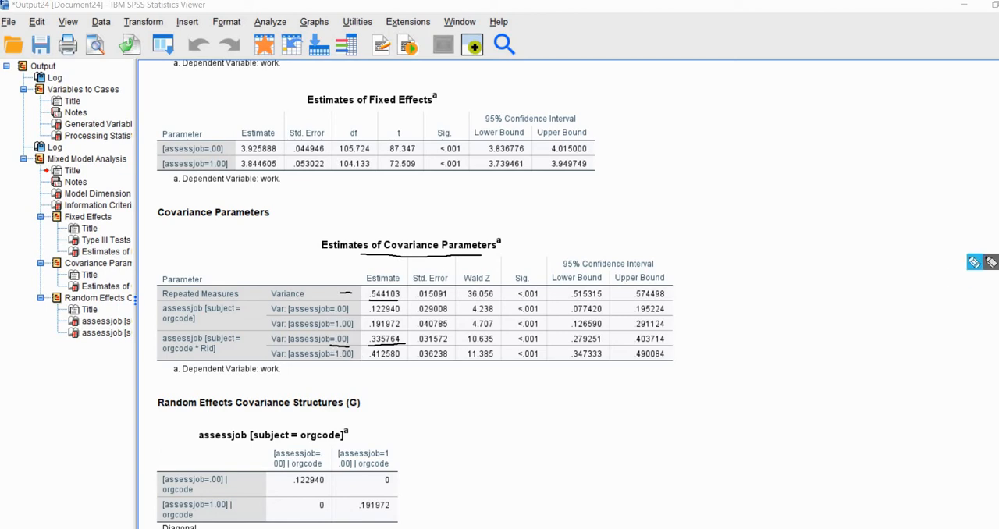
{"action": "left_click", "coordinate": [976, 261]}
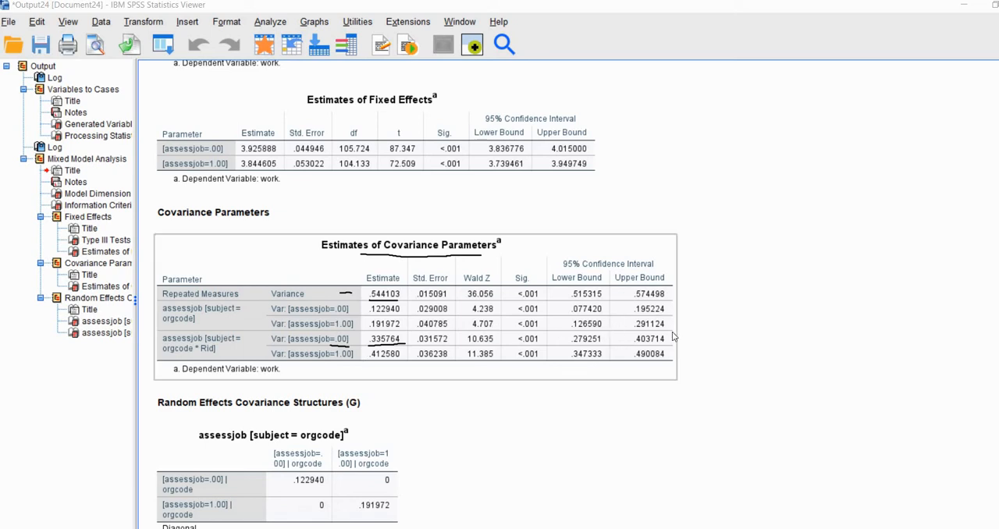
{"action": "mouse_move", "coordinate": [993, 262]}
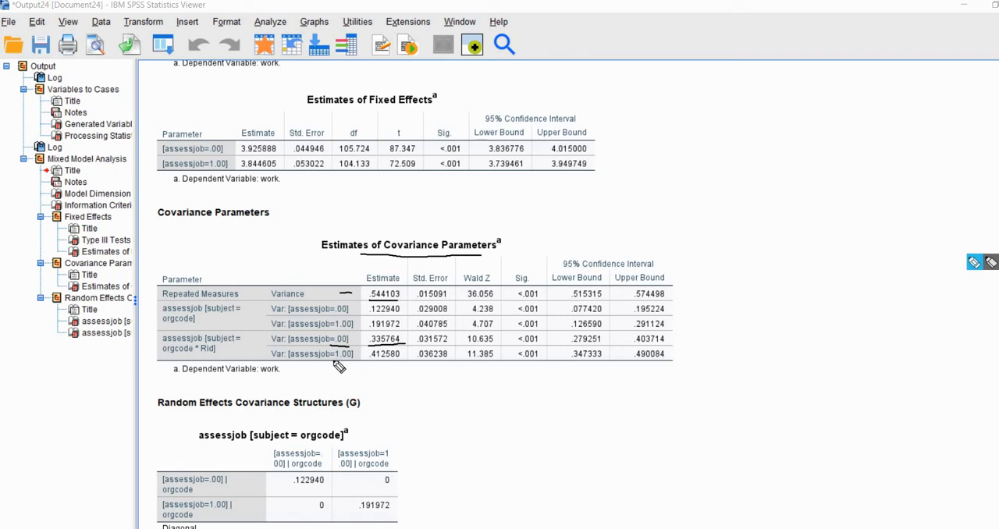
{"action": "left_click_drag", "start_coordinate": [333, 362], "coordinate": [358, 356]}
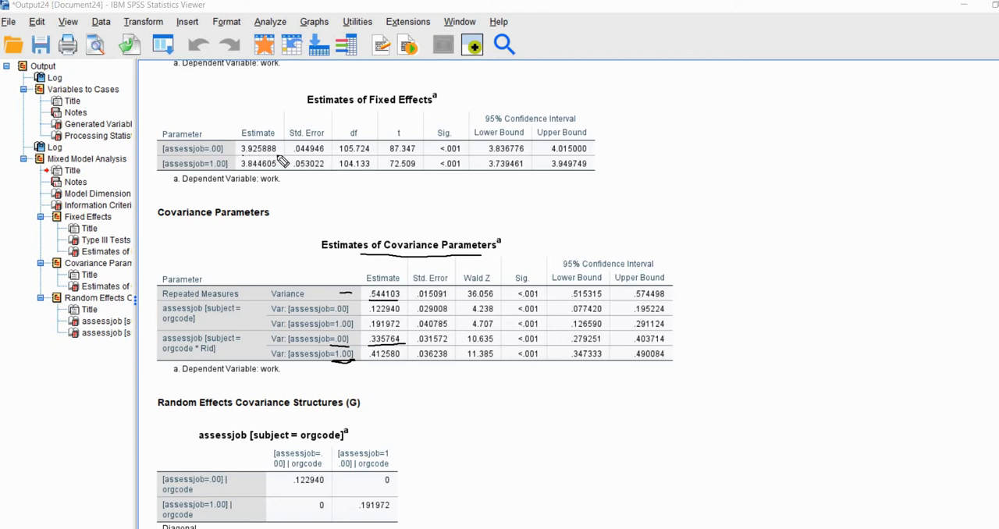
Compare the fixed effect estimates with the assessjob variances at both grouping levels, and check their Wald Z and Sig. values.
{"action": "mouse_move", "coordinate": [264, 153]}
{"action": "left_mouse_down"}
{"action": "mouse_move", "coordinate": [245, 155]}
{"action": "mouse_move", "coordinate": [276, 155]}
{"action": "left_mouse_up"}
{"action": "mouse_move", "coordinate": [201, 155]}
{"action": "left_mouse_down"}
{"action": "mouse_move", "coordinate": [184, 155]}
{"action": "mouse_move", "coordinate": [230, 173]}
{"action": "mouse_move", "coordinate": [278, 171]}
{"action": "left_mouse_up"}
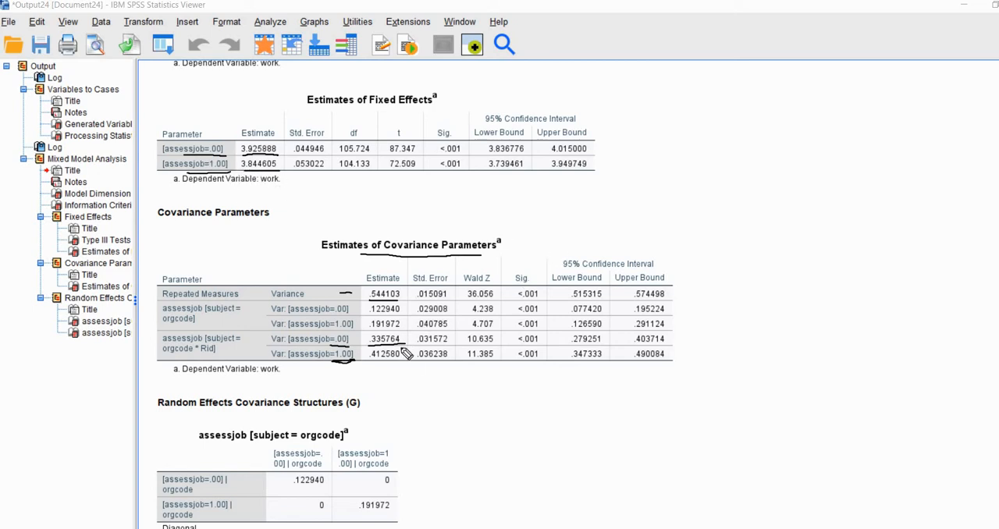
{"action": "mouse_move", "coordinate": [404, 335]}
{"action": "left_mouse_down"}
{"action": "mouse_move", "coordinate": [411, 352]}
{"action": "mouse_move", "coordinate": [402, 360]}
{"action": "left_mouse_up"}
{"action": "left_click_drag", "start_coordinate": [365, 306], "coordinate": [360, 320]}
{"action": "left_click_drag", "start_coordinate": [302, 317], "coordinate": [347, 317]}
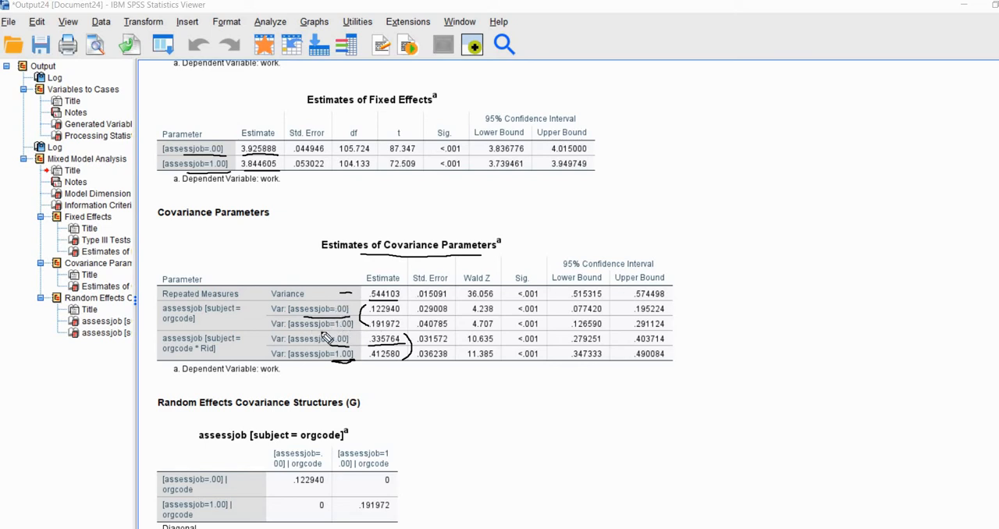
{"action": "left_click_drag", "start_coordinate": [307, 330], "coordinate": [345, 329]}
{"action": "left_click_drag", "start_coordinate": [484, 259], "coordinate": [549, 249]}
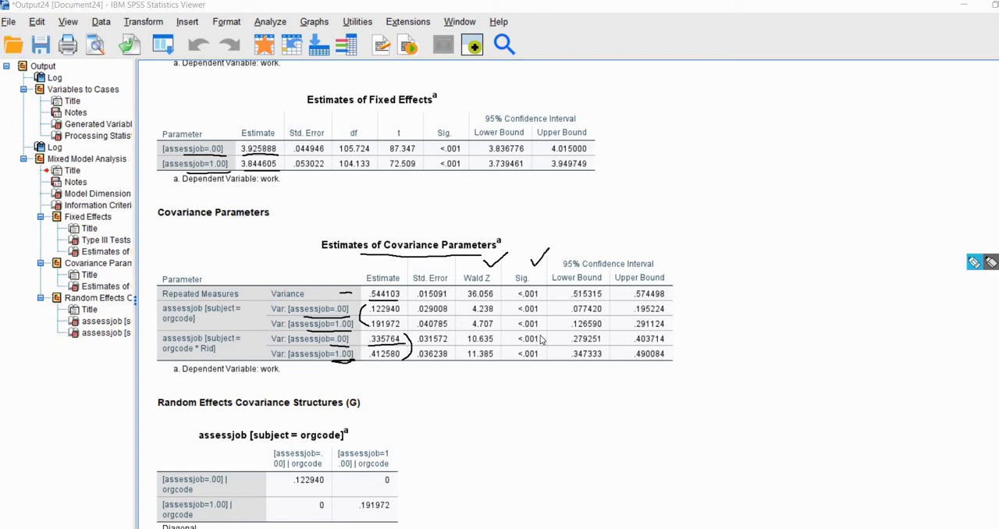
{"action": "left_click", "coordinate": [529, 337]}
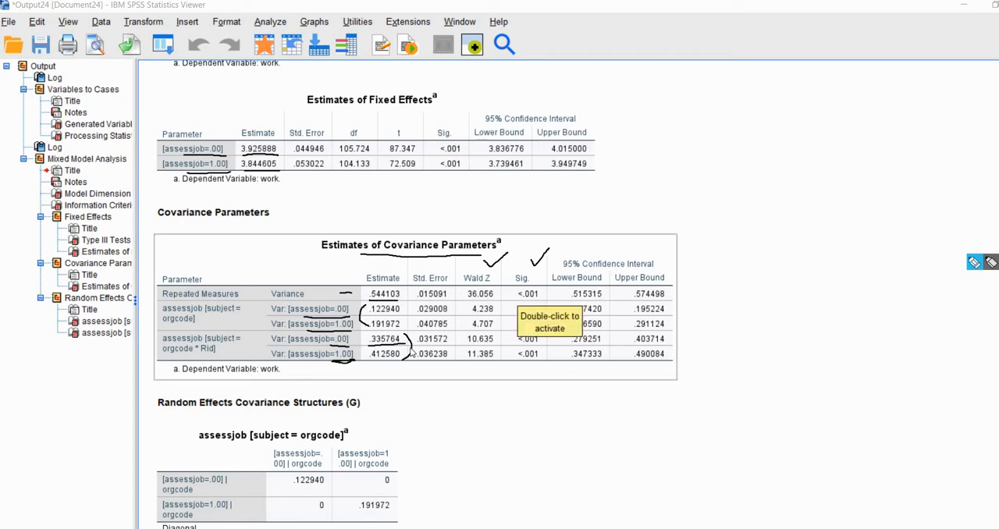
{"action": "left_click", "coordinate": [877, 374]}
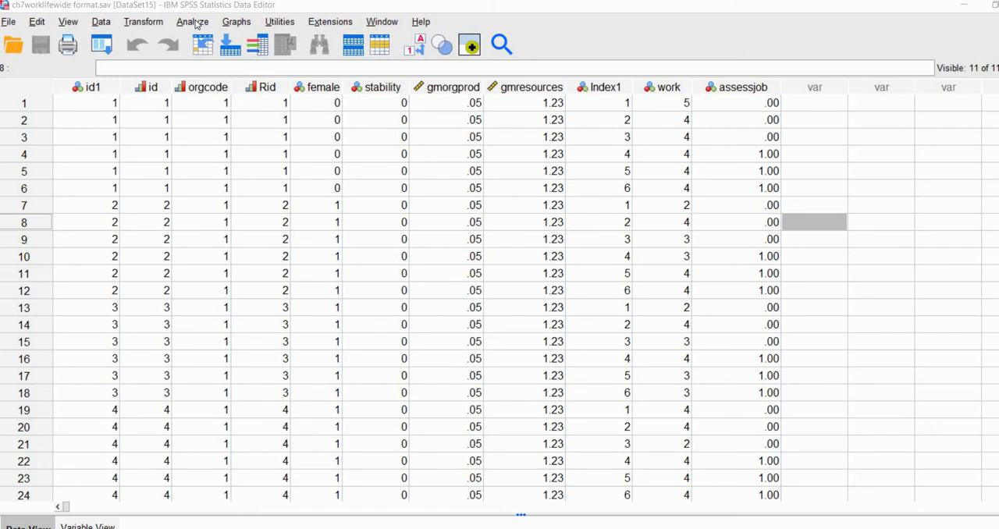
{"action": "left_click", "coordinate": [194, 22]}
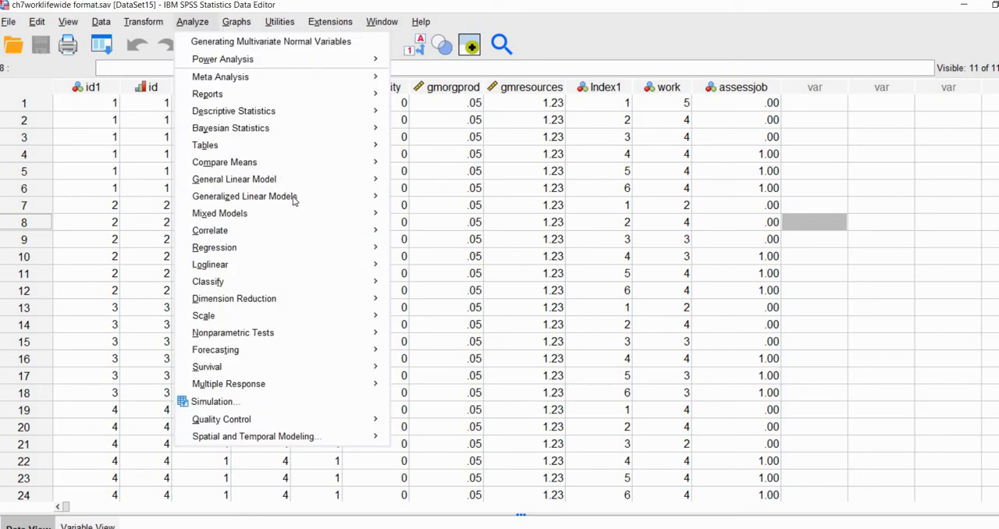
{"action": "mouse_move", "coordinate": [306, 214]}
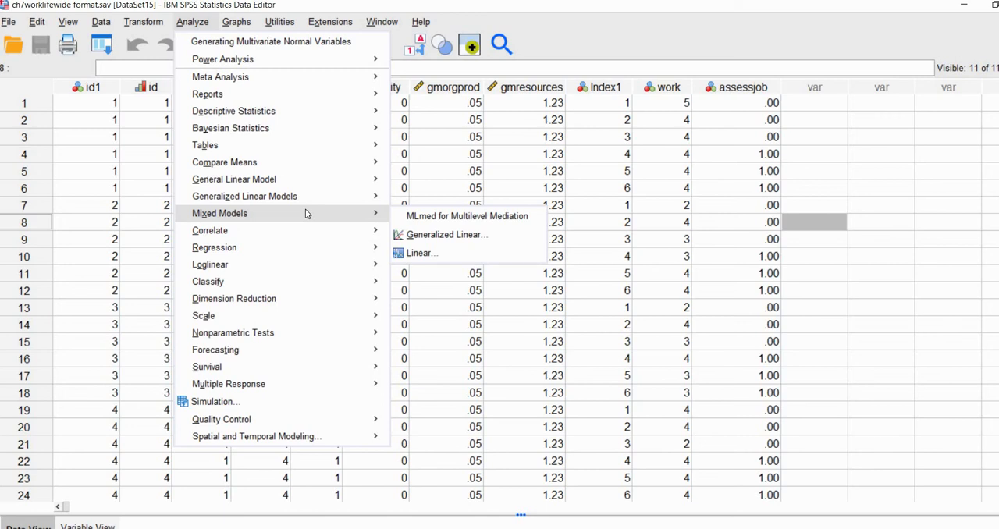
{"action": "left_click", "coordinate": [419, 252]}
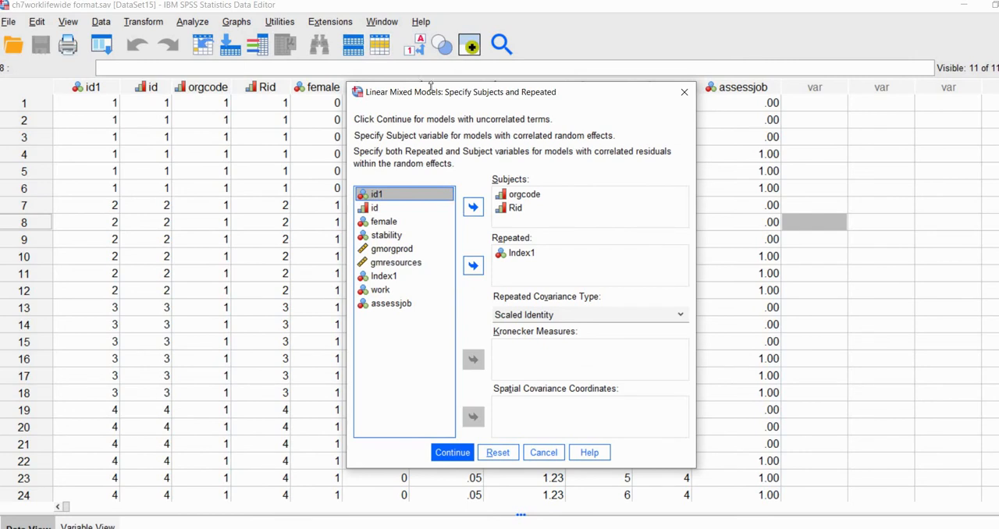
{"action": "left_click_drag", "start_coordinate": [446, 95], "coordinate": [339, 47]}
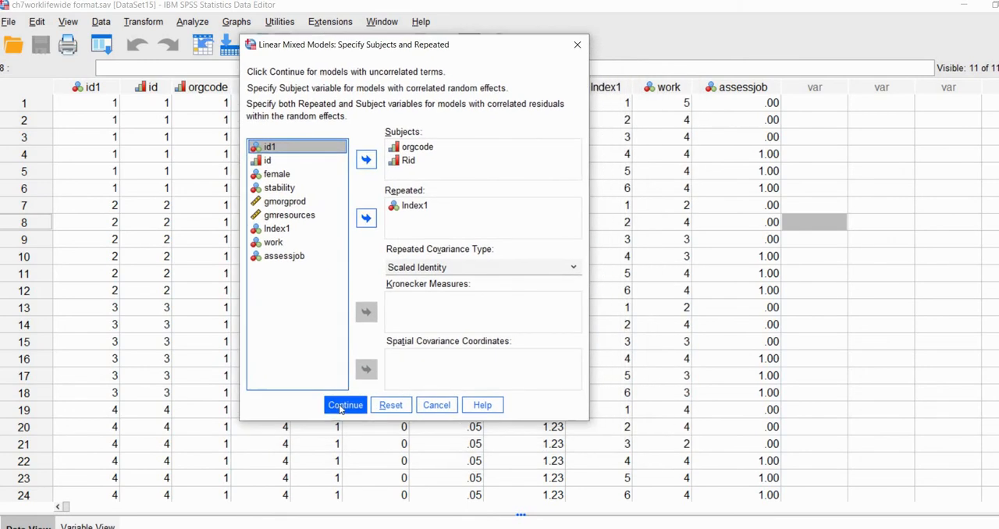
{"action": "left_click", "coordinate": [343, 405]}
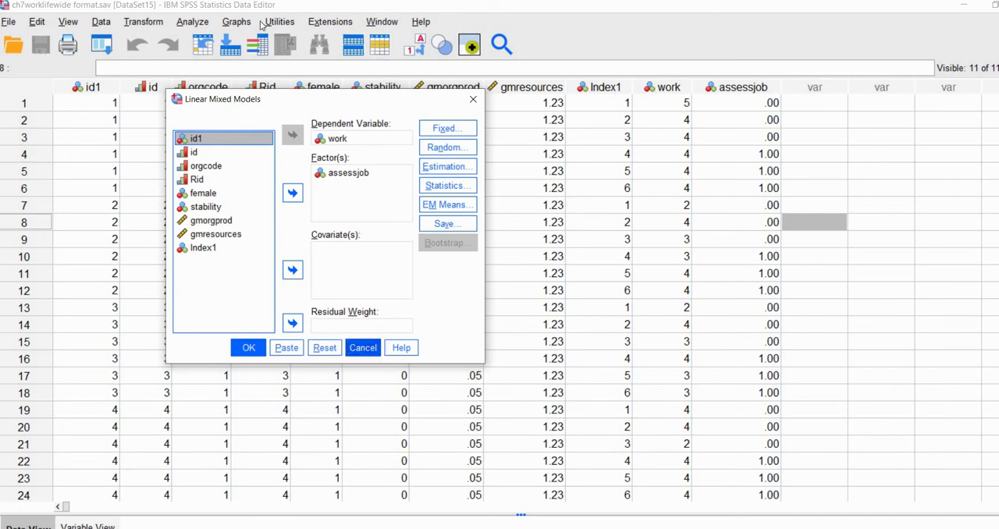
{"action": "left_click", "coordinate": [363, 349]}
Reopen the linear mixed model setup and set the repeated covariance type to Diagonal, keeping the orgcode and Rid subjects and Index1 as repeated.
{"action": "left_click", "coordinate": [192, 22]}
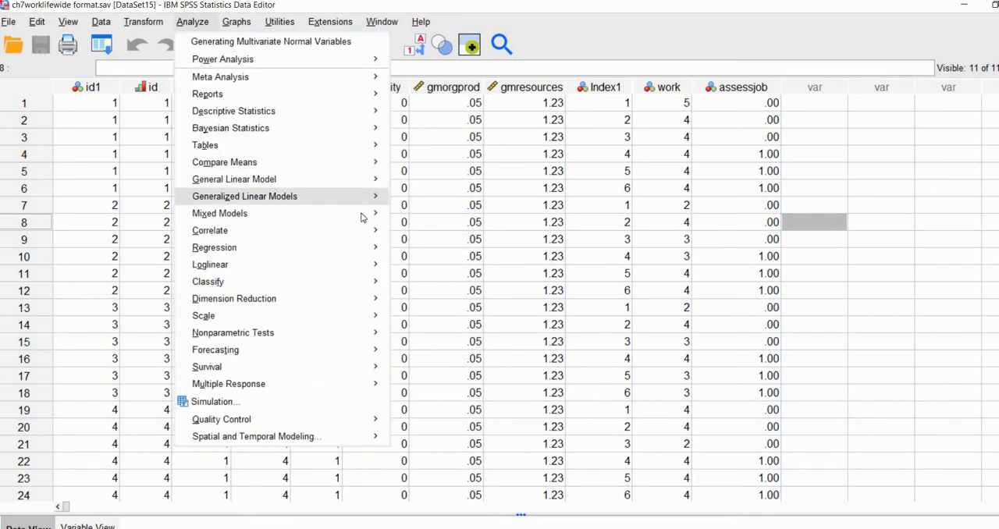
{"action": "mouse_move", "coordinate": [362, 214]}
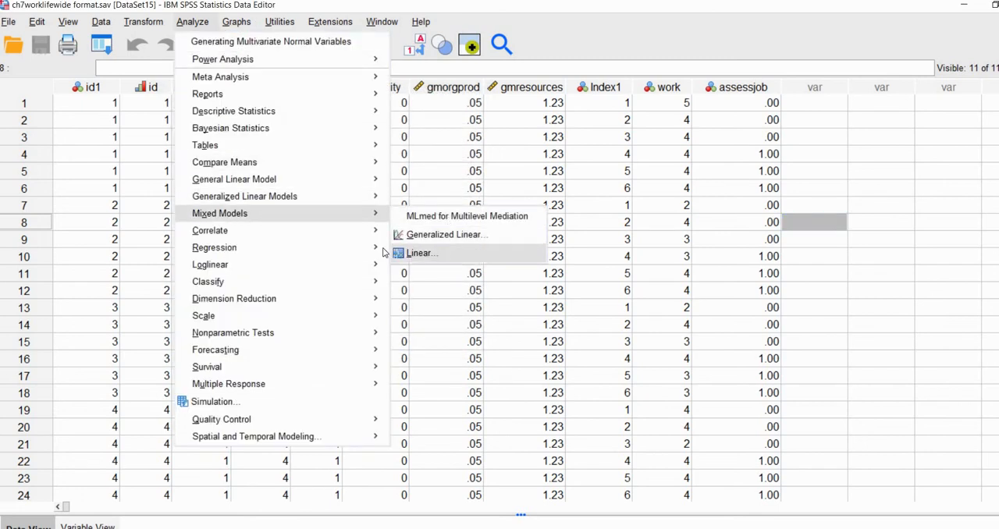
{"action": "left_click", "coordinate": [450, 256]}
{"action": "left_click", "coordinate": [425, 267]}
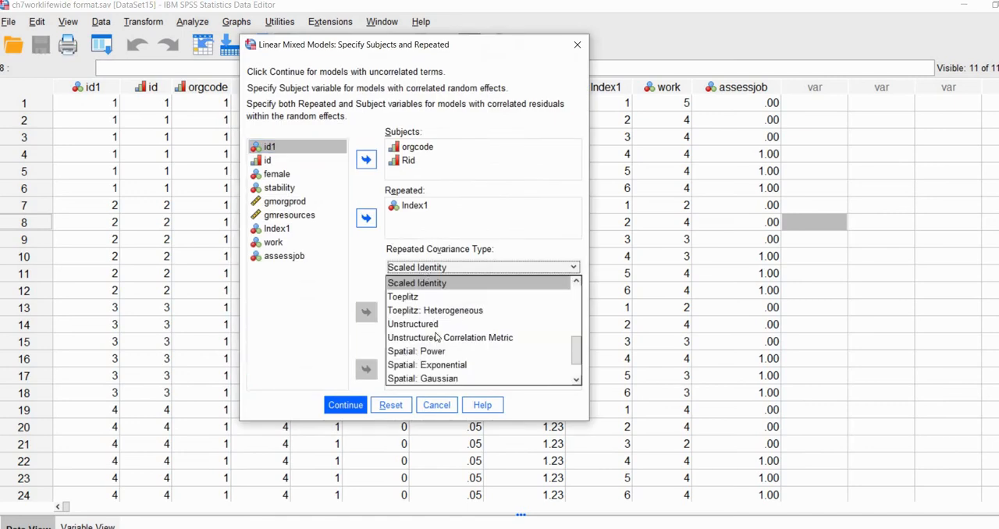
{"action": "scroll", "coordinate": [436, 337], "scroll_direction": "down", "scroll_amount": 1}
{"action": "scroll", "coordinate": [437, 337], "scroll_direction": "up", "scroll_amount": 3}
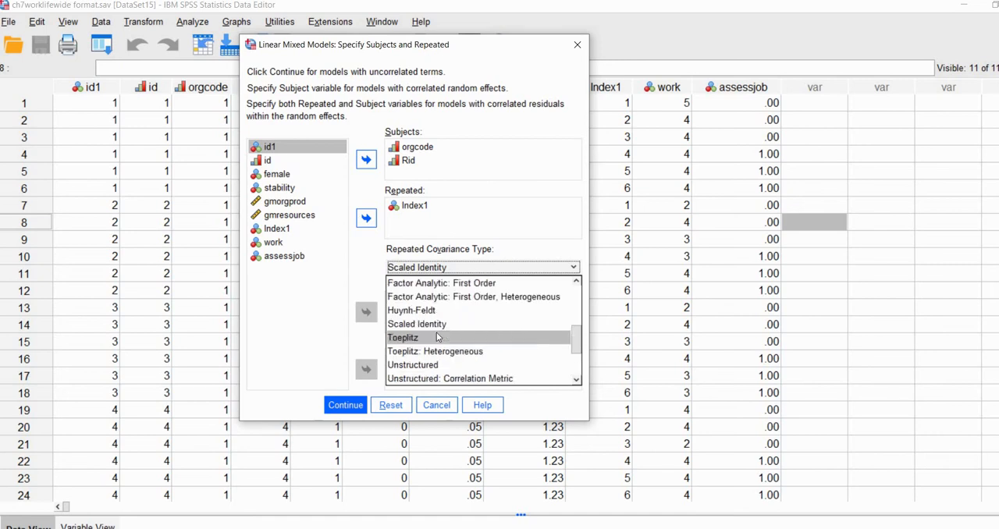
{"action": "scroll", "coordinate": [437, 337], "scroll_direction": "up", "scroll_amount": 3}
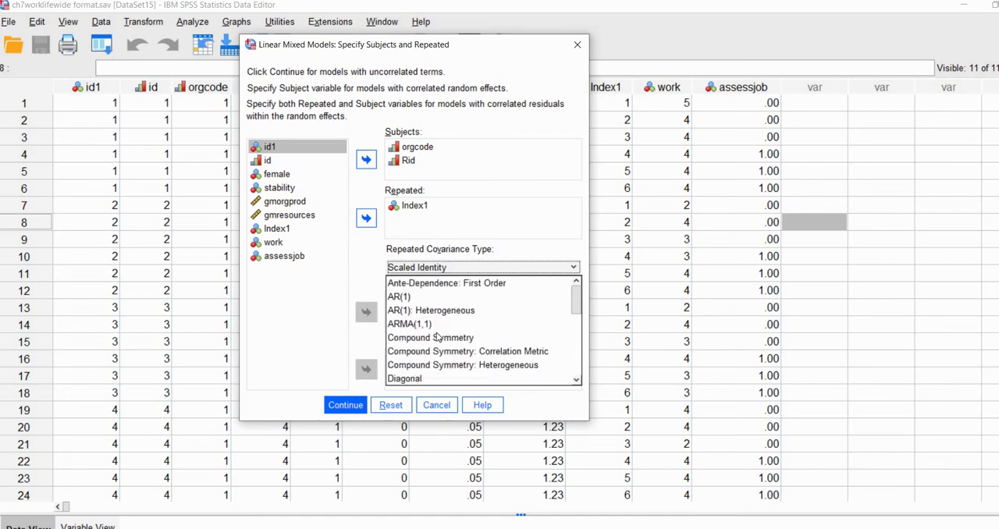
{"action": "scroll", "coordinate": [425, 336], "scroll_direction": "down", "scroll_amount": 1}
{"action": "left_click", "coordinate": [415, 337]}
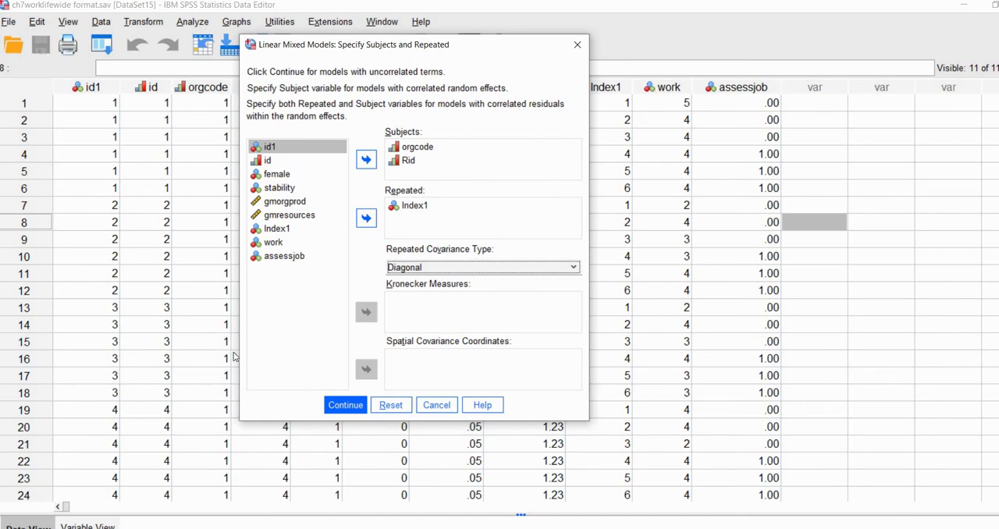
{"action": "left_click", "coordinate": [345, 405]}
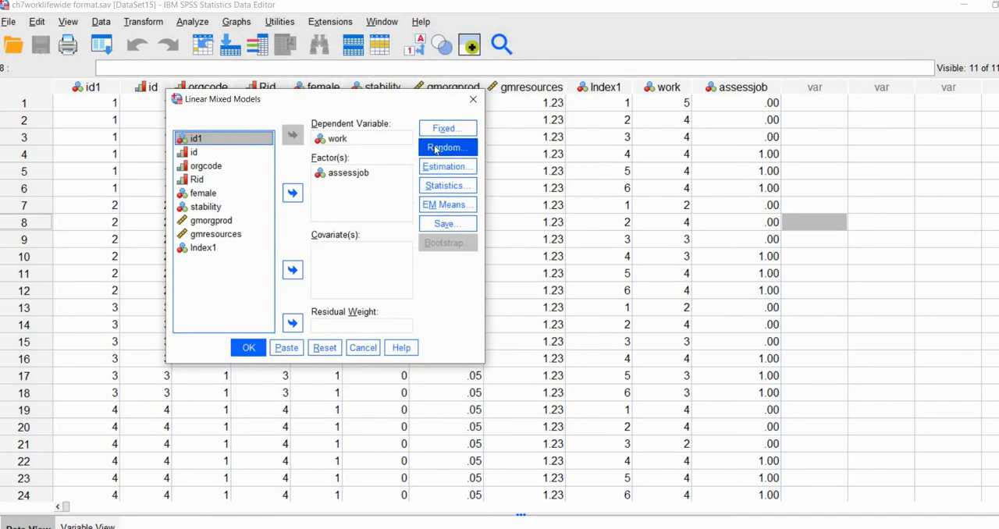
Set the covariance type of the first random effect, assessjob grouped by orgcode, to Unstructured: Correlation Metric.
{"action": "left_click", "coordinate": [435, 148]}
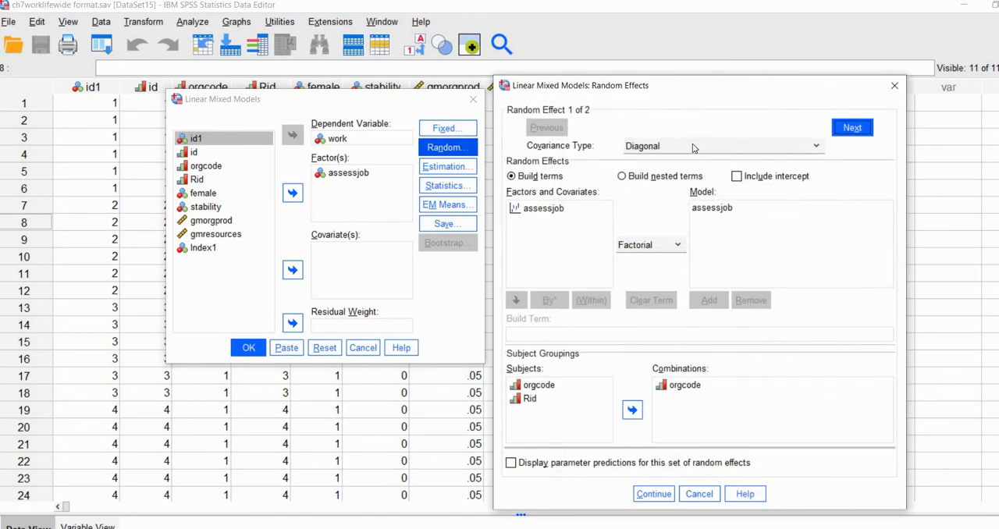
{"action": "left_click", "coordinate": [701, 145]}
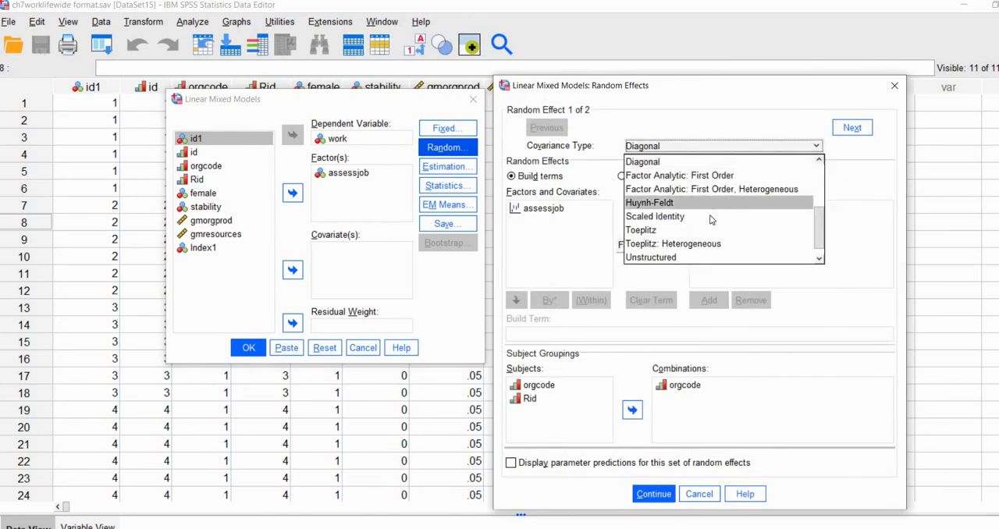
{"action": "scroll", "coordinate": [714, 216], "scroll_direction": "down", "scroll_amount": 1}
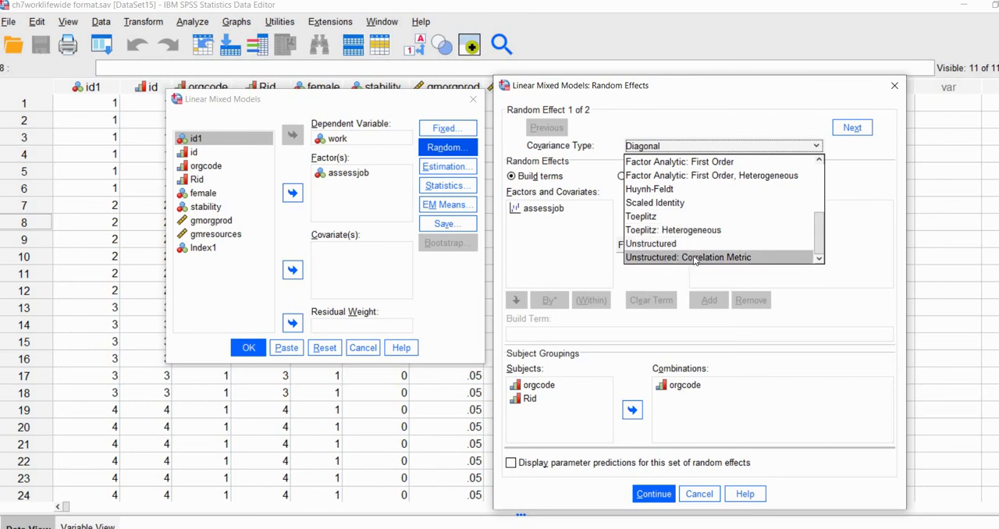
{"action": "left_click", "coordinate": [695, 257]}
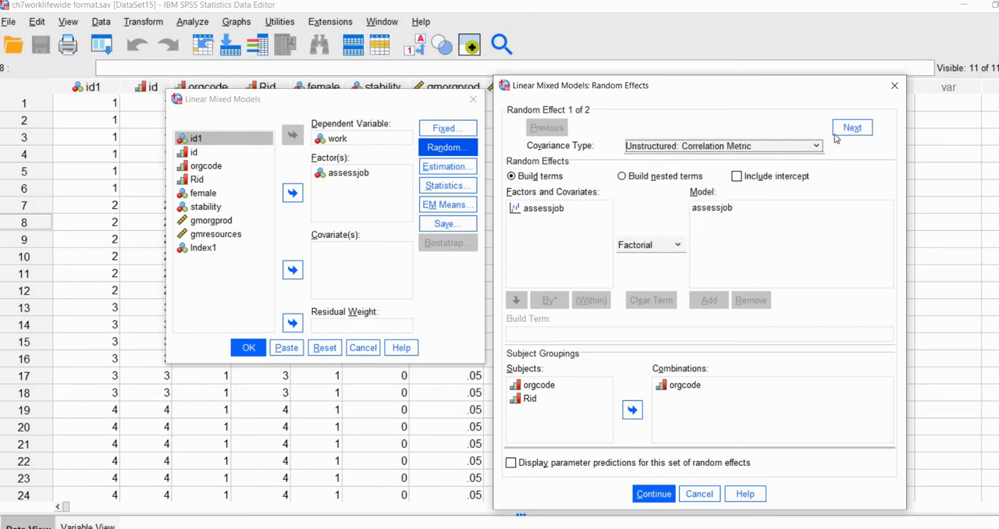
Set the second random effect, assessjob grouped by orgcode and Rid, to Unstructured: Correlation Metric and run the model.
{"action": "key", "text": "alt+n"}
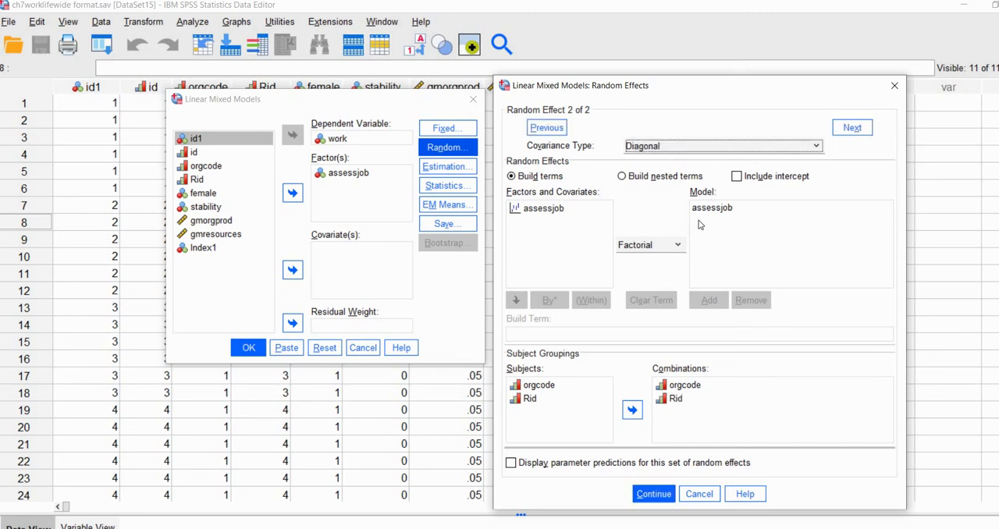
{"action": "left_click", "coordinate": [721, 145]}
{"action": "scroll", "coordinate": [686, 246], "scroll_direction": "down", "scroll_amount": 1}
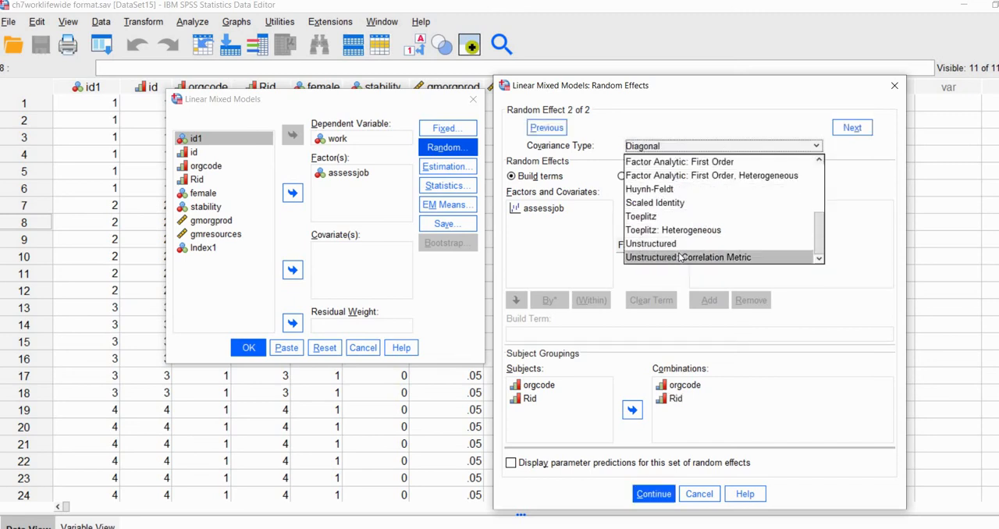
{"action": "left_click", "coordinate": [681, 258]}
{"action": "left_click", "coordinate": [647, 498]}
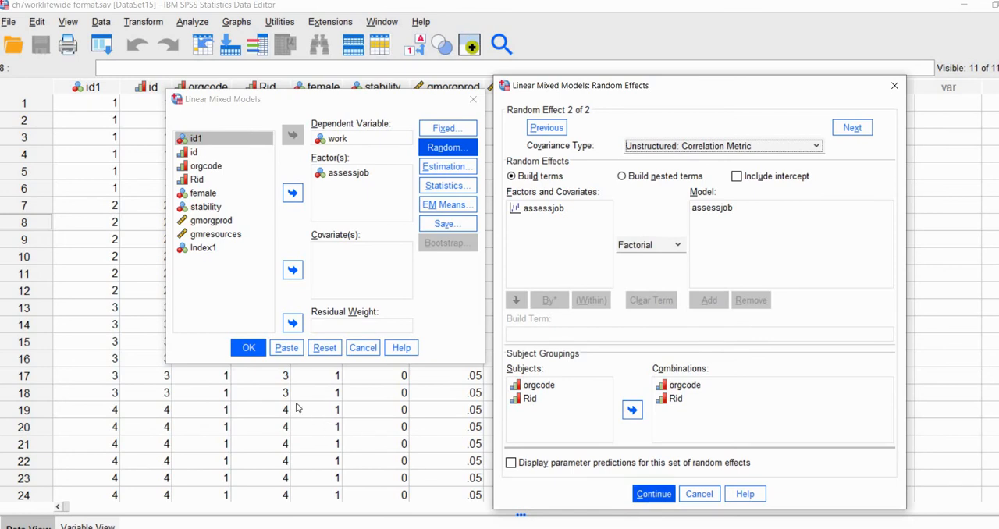
{"action": "left_click", "coordinate": [654, 495]}
{"action": "left_click", "coordinate": [248, 348]}
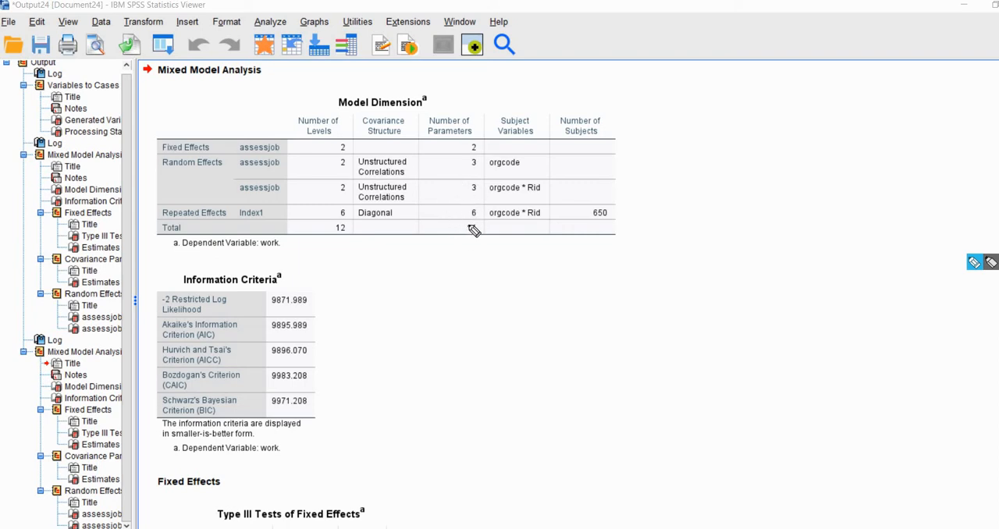
Examine the total number of parameters and its fixed, random and repeated effect components in the new Model Dimension table.
{"action": "mouse_move", "coordinate": [474, 225]}
{"action": "left_mouse_down"}
{"action": "mouse_move", "coordinate": [466, 232]}
{"action": "mouse_move", "coordinate": [481, 232]}
{"action": "mouse_move", "coordinate": [470, 220]}
{"action": "left_mouse_up"}
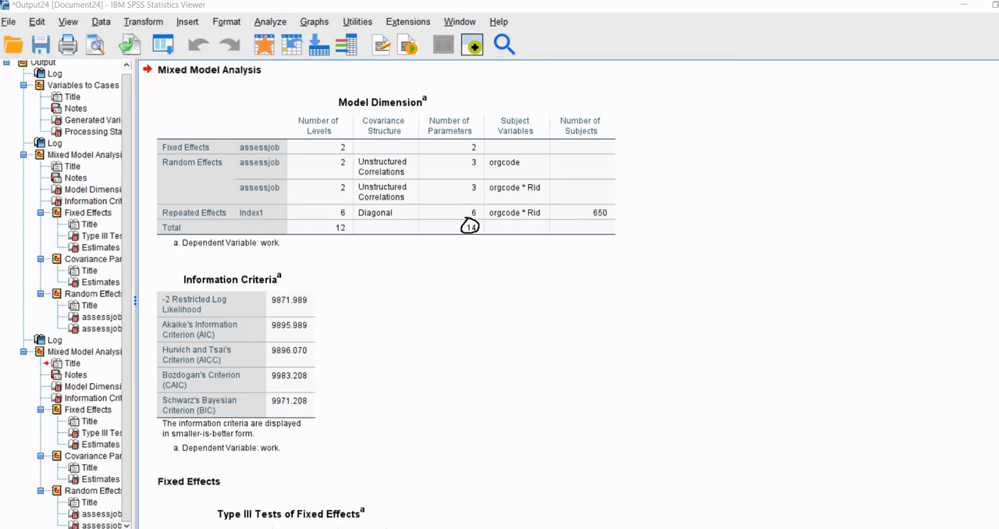
{"action": "left_click_drag", "start_coordinate": [463, 151], "coordinate": [483, 151]}
{"action": "mouse_move", "coordinate": [464, 169]}
{"action": "left_mouse_down"}
{"action": "mouse_move", "coordinate": [481, 168]}
{"action": "mouse_move", "coordinate": [484, 195]}
{"action": "left_mouse_up"}
{"action": "left_click_drag", "start_coordinate": [474, 205], "coordinate": [460, 207]}
{"action": "left_click_drag", "start_coordinate": [467, 207], "coordinate": [473, 206]}
{"action": "key", "text": "Escape"}
Examine both assessjob estimates in the new model's Estimates of Fixed Effects table.
{"action": "scroll", "coordinate": [796, 334], "scroll_direction": "down", "scroll_amount": 5}
{"action": "scroll", "coordinate": [811, 320], "scroll_direction": "down", "scroll_amount": 2}
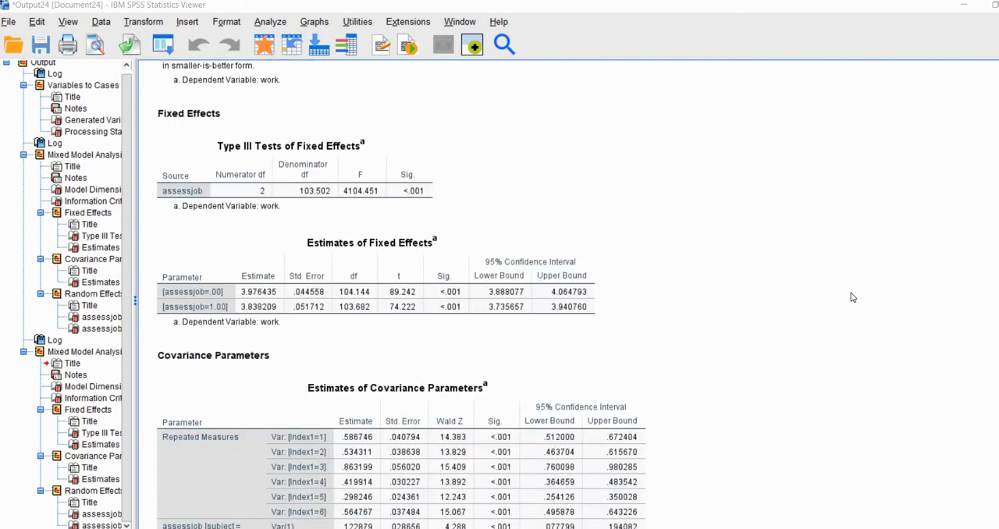
{"action": "scroll", "coordinate": [852, 297], "scroll_direction": "down", "scroll_amount": 4}
{"action": "key", "text": "ctrl+shift+d"}
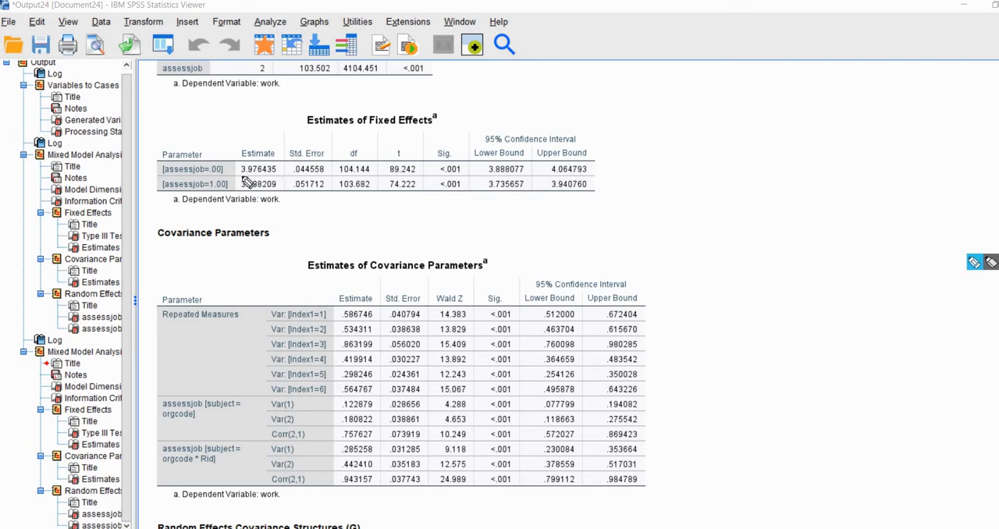
{"action": "left_click_drag", "start_coordinate": [240, 175], "coordinate": [276, 177]}
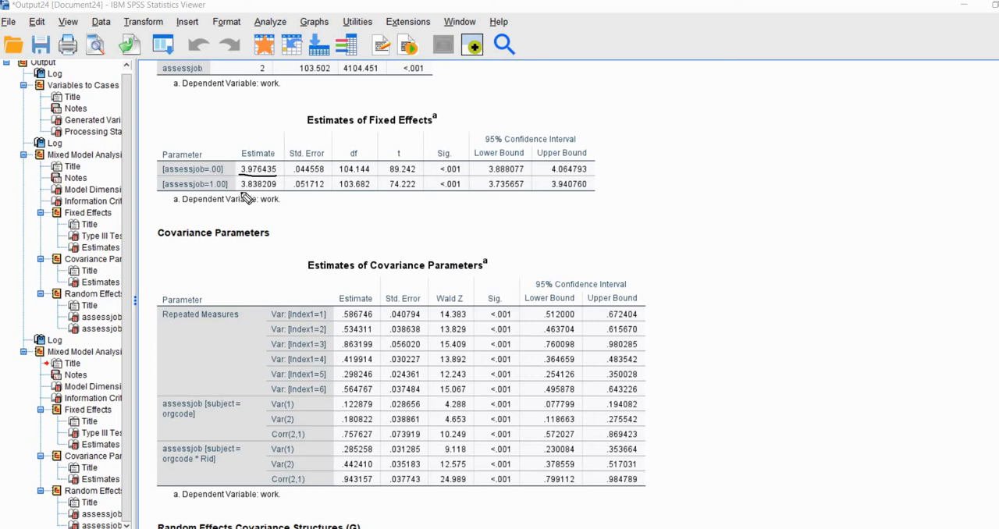
{"action": "left_click_drag", "start_coordinate": [275, 190], "coordinate": [238, 189]}
Examine the separate repeated measures variances for Index1 items 1 to 6 in the Estimates of Covariance Parameters table.
{"action": "left_click_drag", "start_coordinate": [341, 311], "coordinate": [340, 395]}
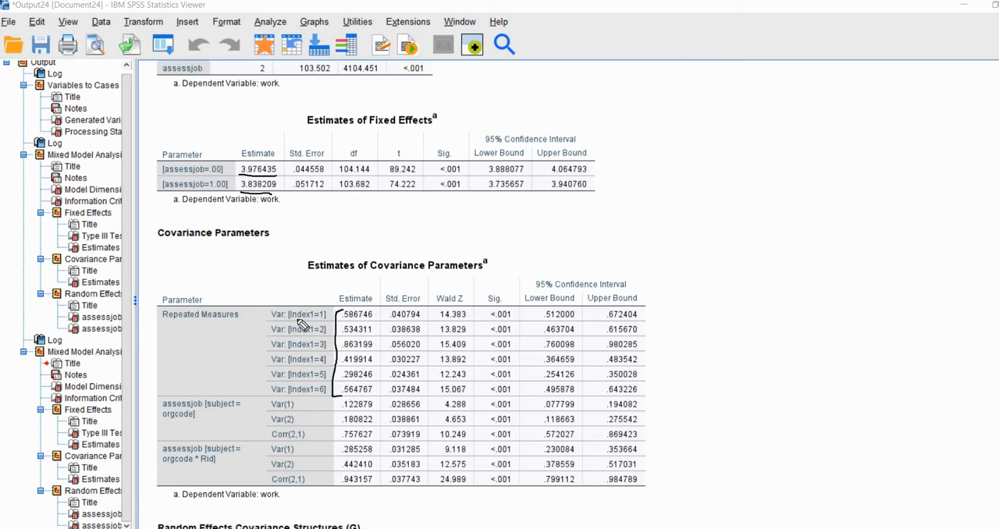
{"action": "mouse_move", "coordinate": [308, 320]}
{"action": "left_mouse_down"}
{"action": "mouse_move", "coordinate": [326, 320]}
{"action": "mouse_move", "coordinate": [299, 336]}
{"action": "left_mouse_up"}
{"action": "left_click_drag", "start_coordinate": [303, 383], "coordinate": [318, 383]}
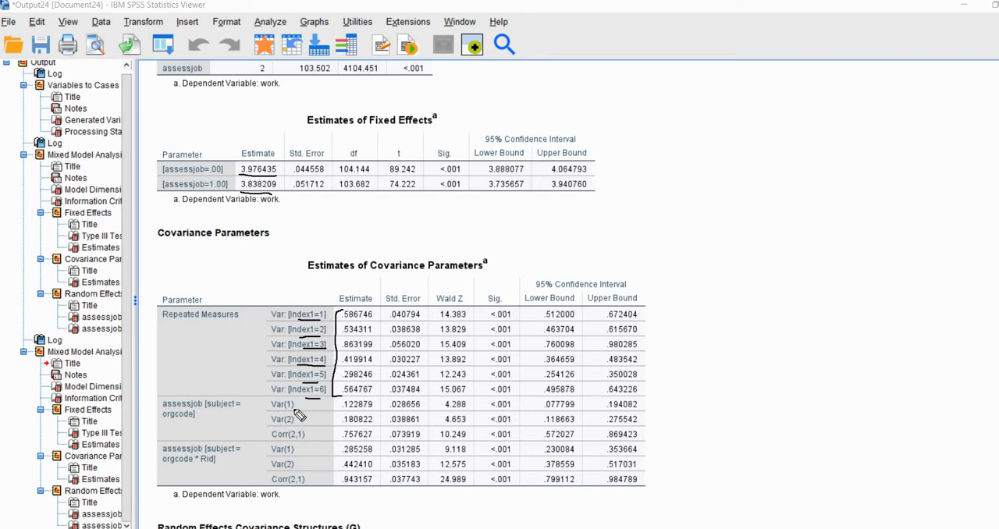
Examine the two assessjob variances and their correlation, Corr(2,1), at the orgcode level.
{"action": "mouse_move", "coordinate": [277, 412]}
{"action": "left_mouse_down"}
{"action": "mouse_move", "coordinate": [295, 410]}
{"action": "mouse_move", "coordinate": [294, 425]}
{"action": "left_mouse_up"}
{"action": "left_click_drag", "start_coordinate": [373, 426], "coordinate": [343, 426]}
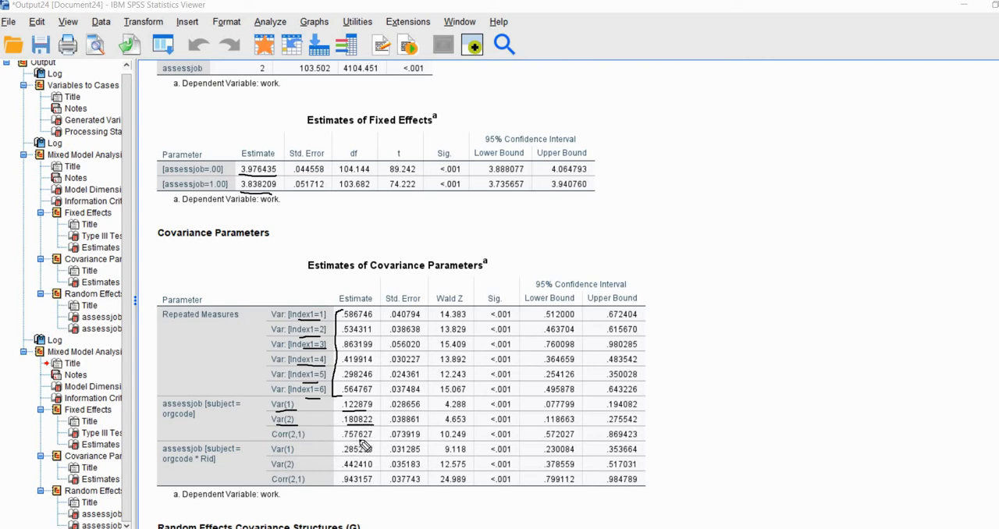
{"action": "left_click_drag", "start_coordinate": [344, 440], "coordinate": [373, 439]}
Examine the two assessjob variances and their correlation at the orgcode * Rid level.
{"action": "left_click_drag", "start_coordinate": [343, 471], "coordinate": [372, 469]}
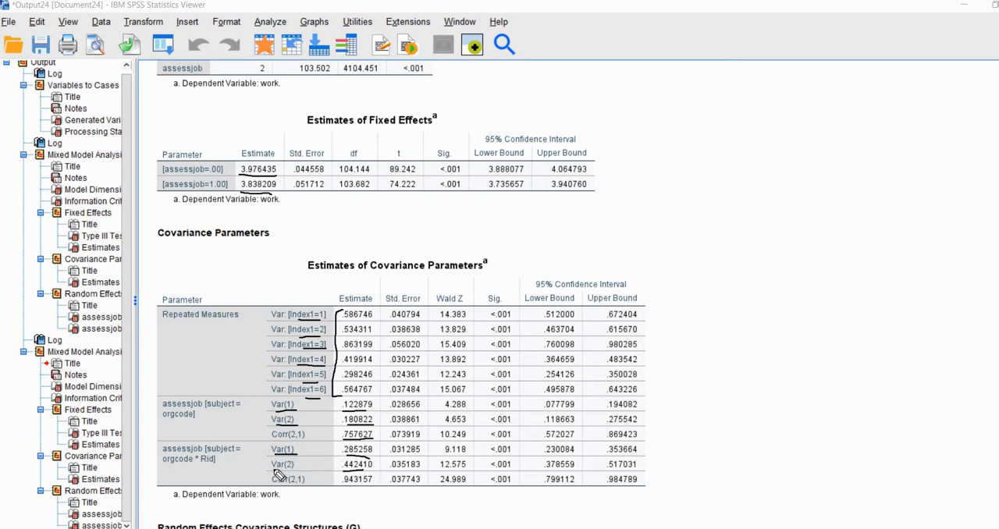
{"action": "left_click_drag", "start_coordinate": [273, 471], "coordinate": [295, 471]}
{"action": "left_click_drag", "start_coordinate": [344, 486], "coordinate": [373, 485]}
{"action": "left_click", "coordinate": [988, 366]}
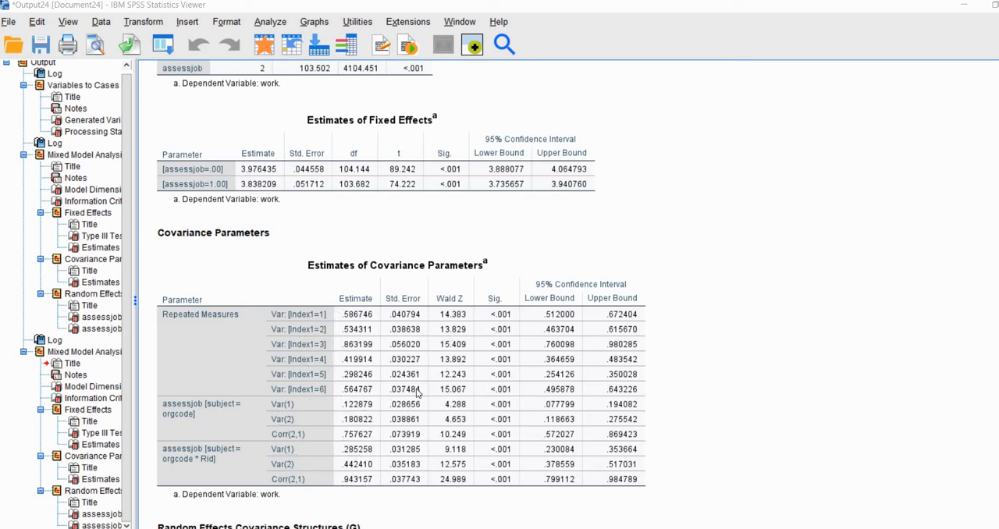
{"action": "left_click", "coordinate": [416, 390]}
{"action": "left_click", "coordinate": [749, 305]}
{"action": "scroll", "coordinate": [747, 303], "scroll_direction": "down", "scroll_amount": 2}
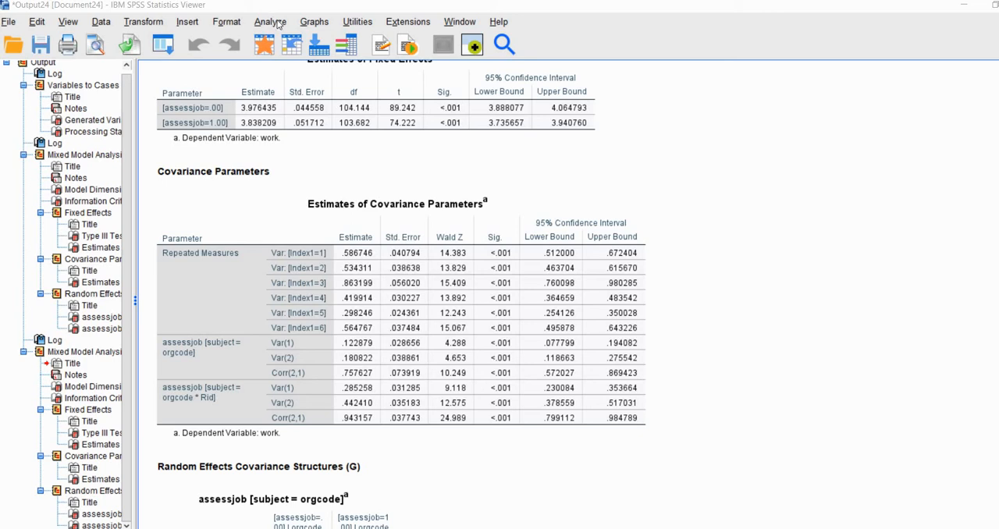
Reopen the linear mixed model with the existing subject and repeated settings, and add female and stability as covariates.
{"action": "left_click", "coordinate": [277, 24]}
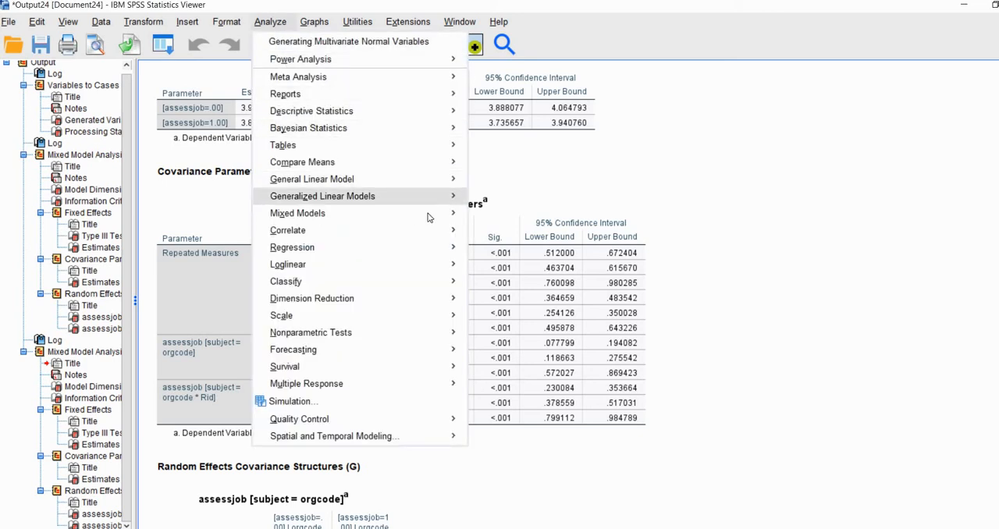
{"action": "mouse_move", "coordinate": [428, 213]}
{"action": "left_click", "coordinate": [509, 254]}
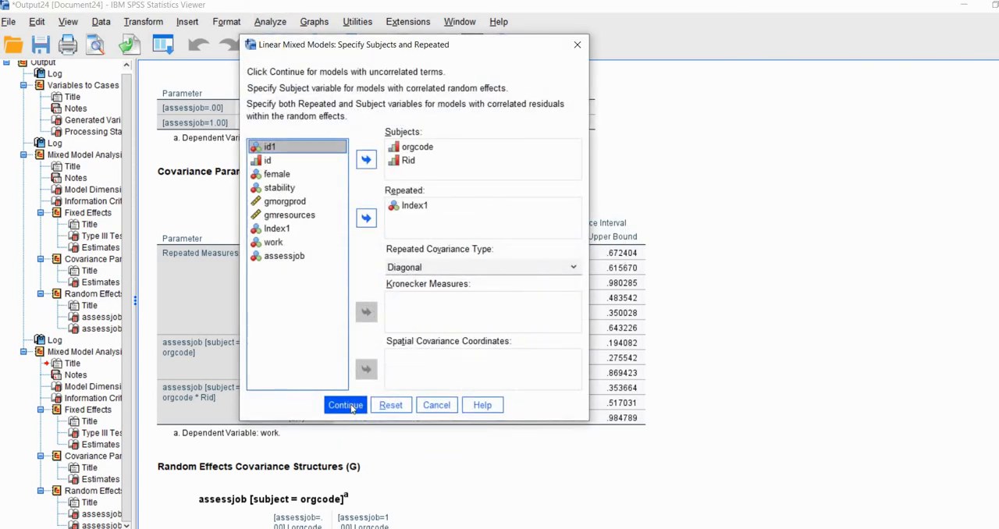
{"action": "left_click", "coordinate": [348, 406]}
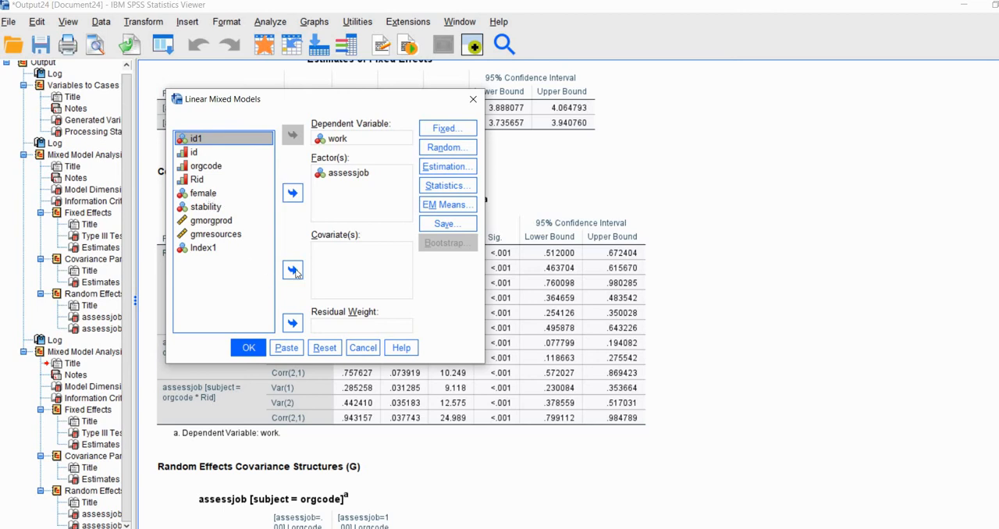
{"action": "left_click", "coordinate": [210, 194]}
{"action": "left_click", "coordinate": [293, 270]}
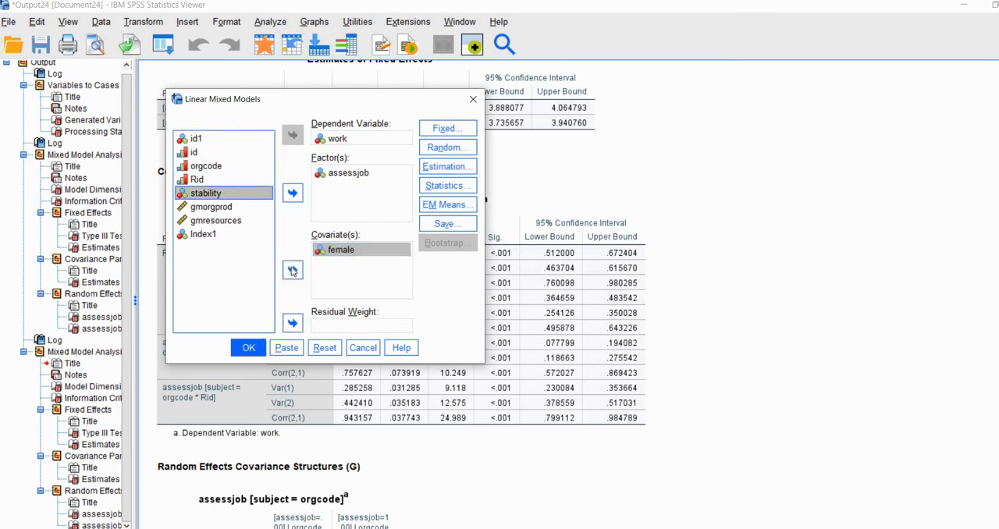
{"action": "left_click", "coordinate": [293, 270]}
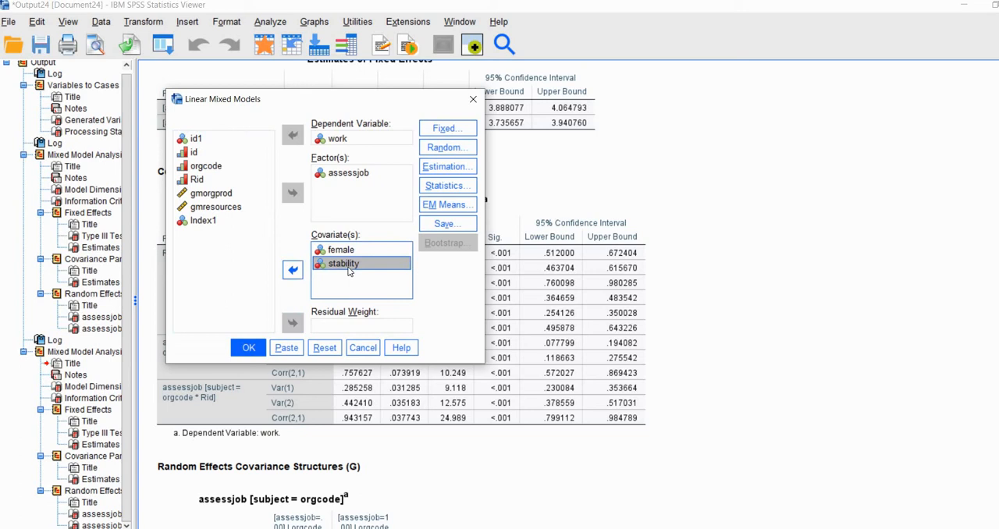
Add the factorial terms of assessjob with female and of assessjob with stability to the fixed effects.
{"action": "left_click", "coordinate": [444, 130]}
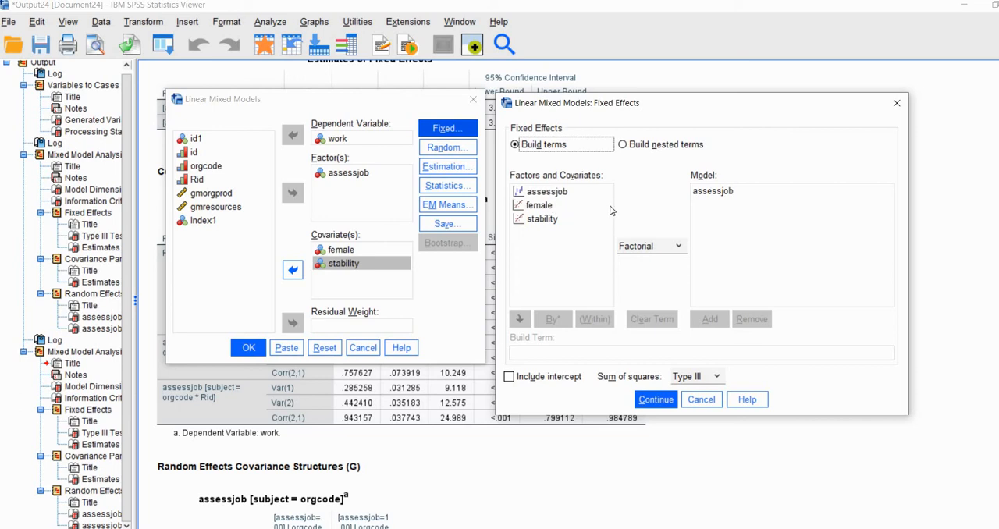
{"action": "left_click", "coordinate": [646, 248]}
{"action": "left_click", "coordinate": [647, 248]}
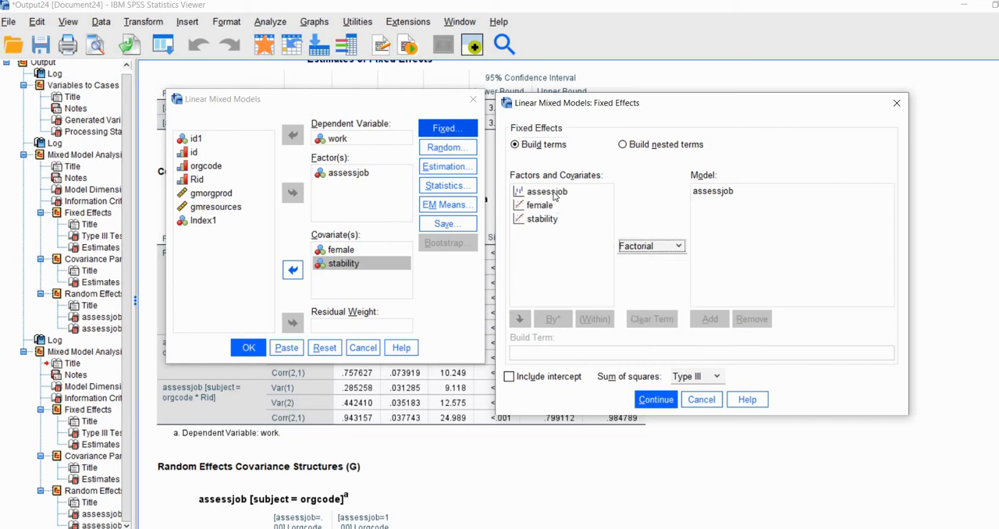
{"action": "left_click", "coordinate": [554, 195]}
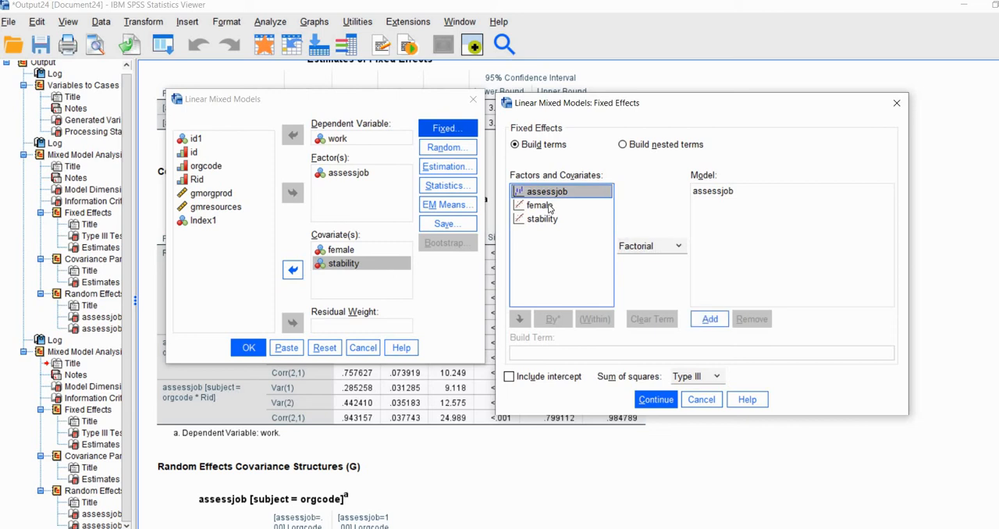
{"action": "left_click", "coordinate": [550, 206], "text": "ctrl"}
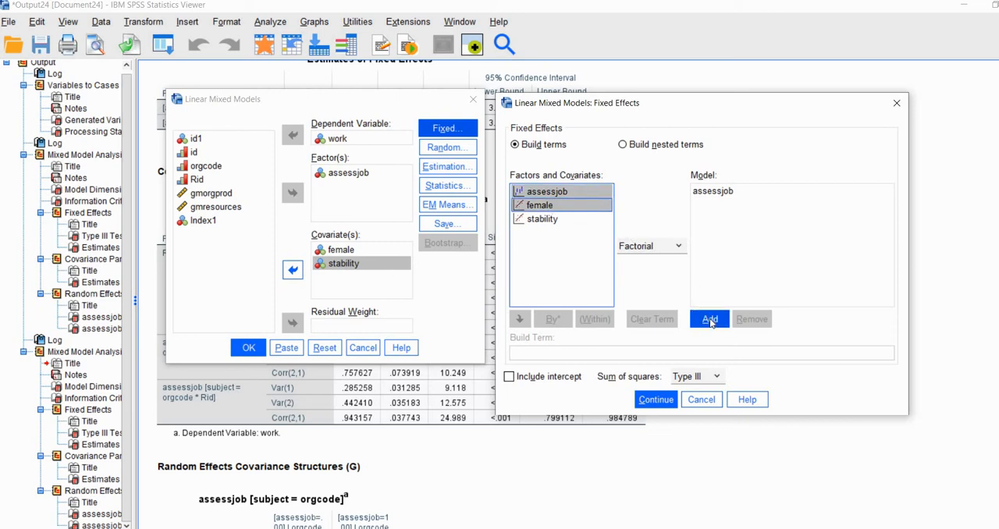
{"action": "left_click", "coordinate": [711, 320]}
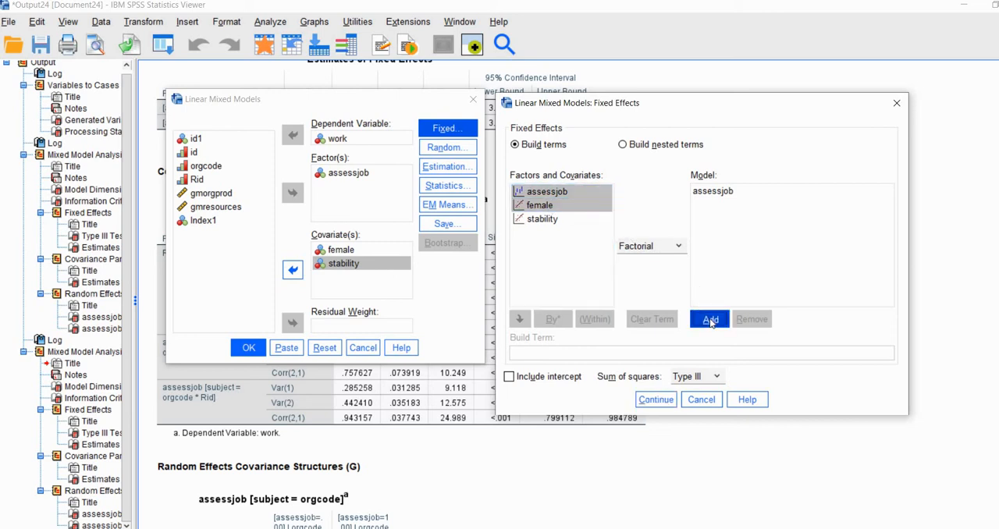
{"action": "left_click", "coordinate": [550, 194]}
{"action": "left_click", "coordinate": [550, 220], "text": "ctrl"}
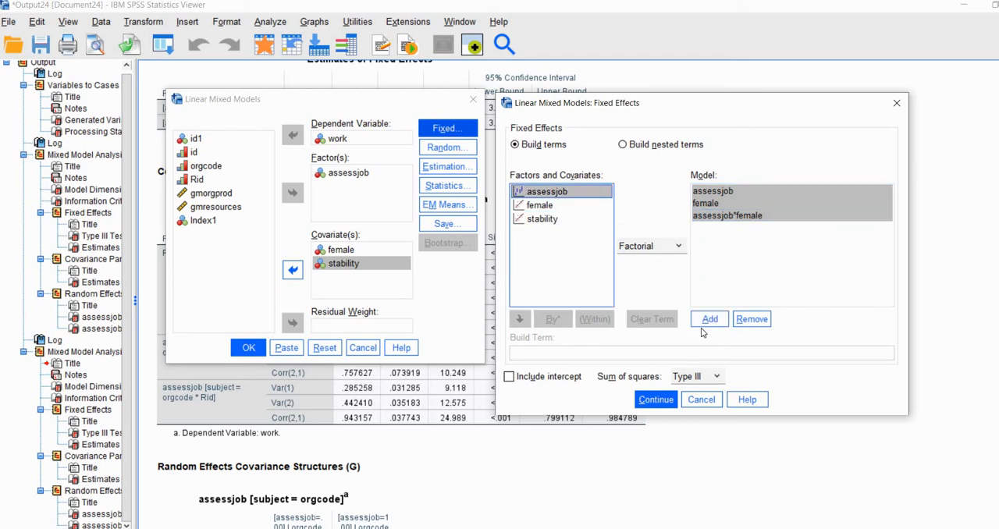
{"action": "left_click", "coordinate": [706, 326]}
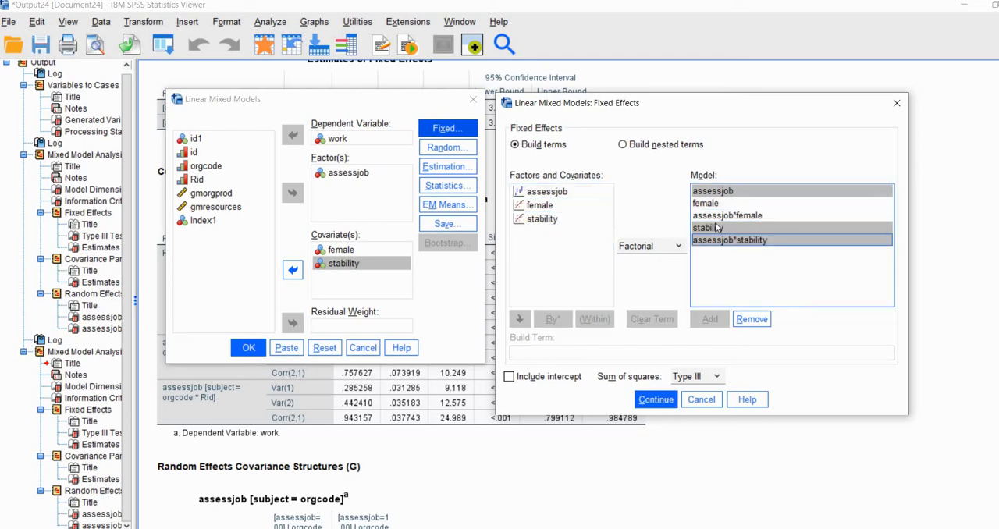
Remove the female and stability main effects from the fixed effects, keeping their assessjob interactions, and run the model.
{"action": "left_click", "coordinate": [722, 216]}
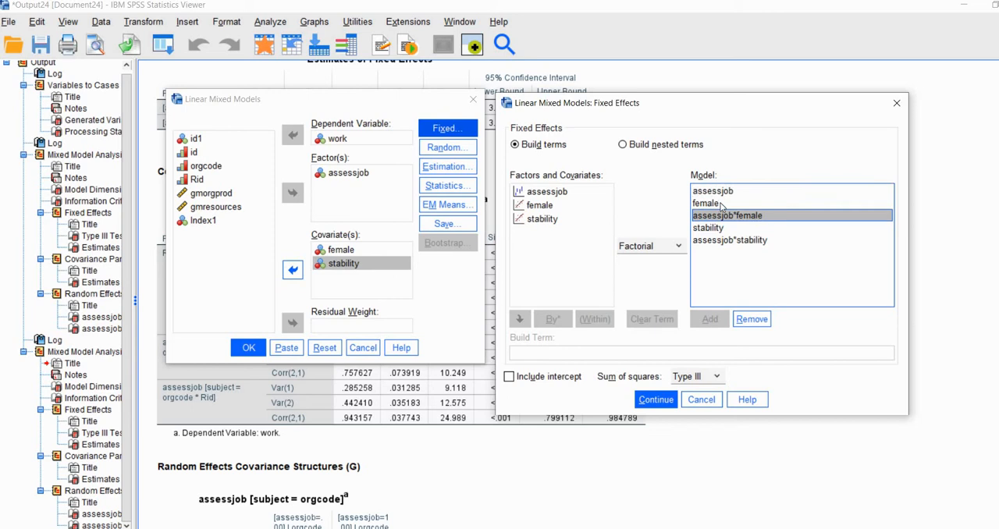
{"action": "left_click", "coordinate": [711, 205]}
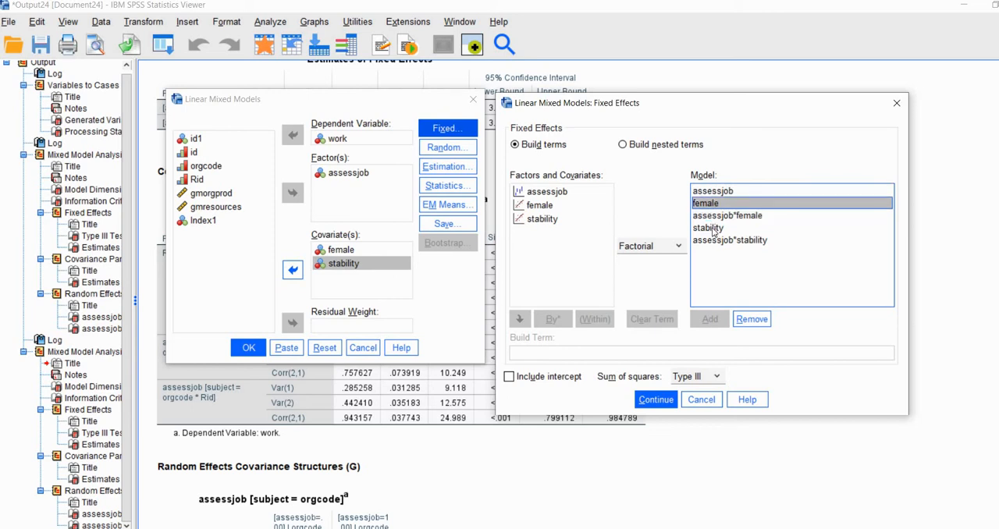
{"action": "left_click", "coordinate": [715, 228]}
{"action": "left_click", "coordinate": [713, 205]}
{"action": "left_click", "coordinate": [716, 229]}
{"action": "left_click", "coordinate": [715, 205]}
{"action": "left_click", "coordinate": [752, 319]}
{"action": "left_click", "coordinate": [716, 215]}
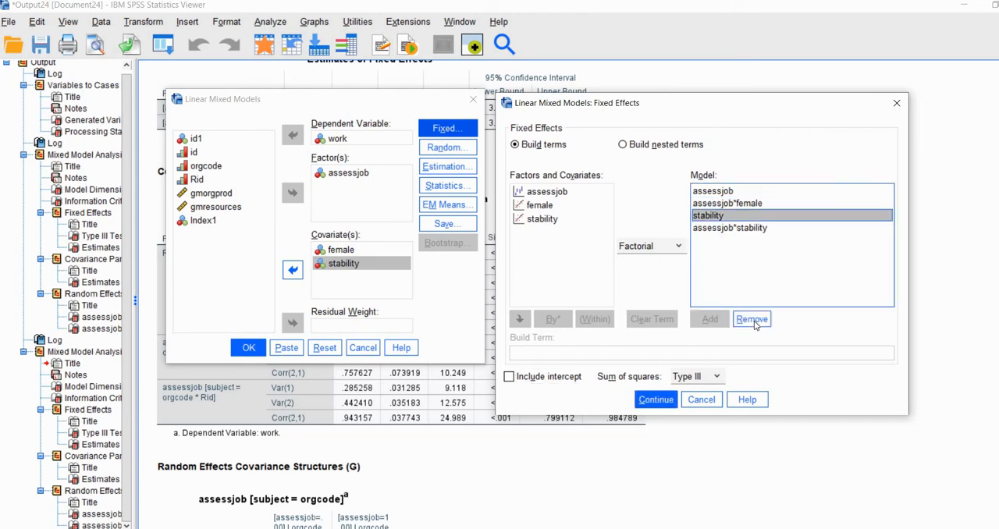
{"action": "left_click", "coordinate": [752, 319]}
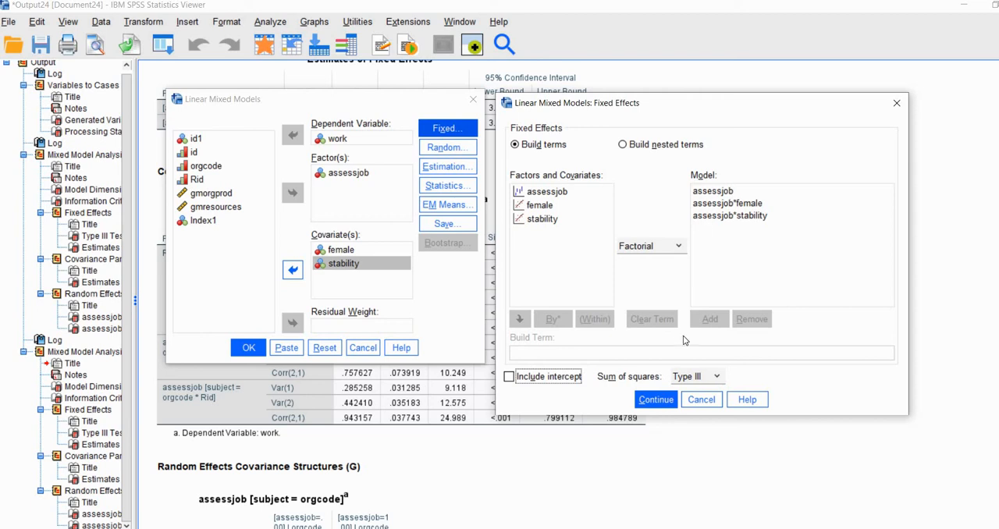
{"action": "left_click", "coordinate": [648, 401]}
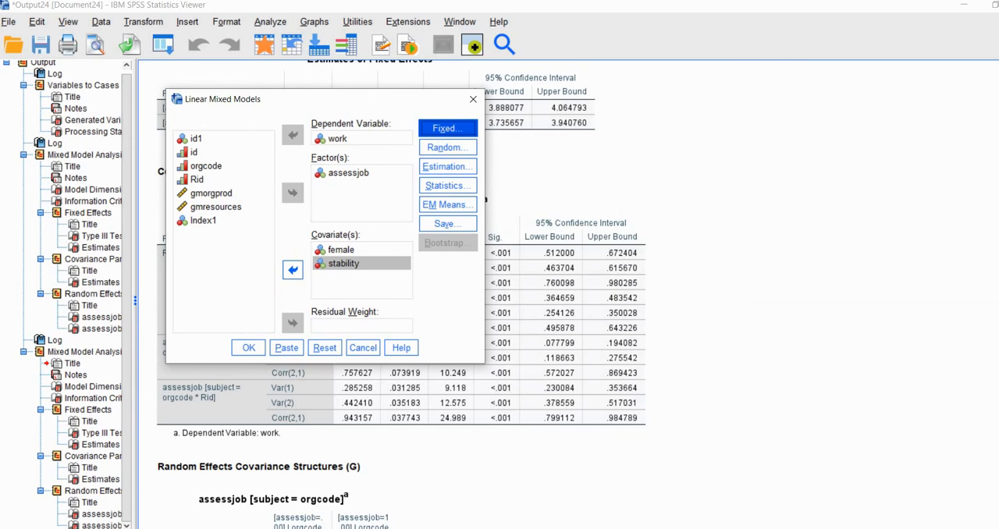
{"action": "left_click", "coordinate": [260, 348]}
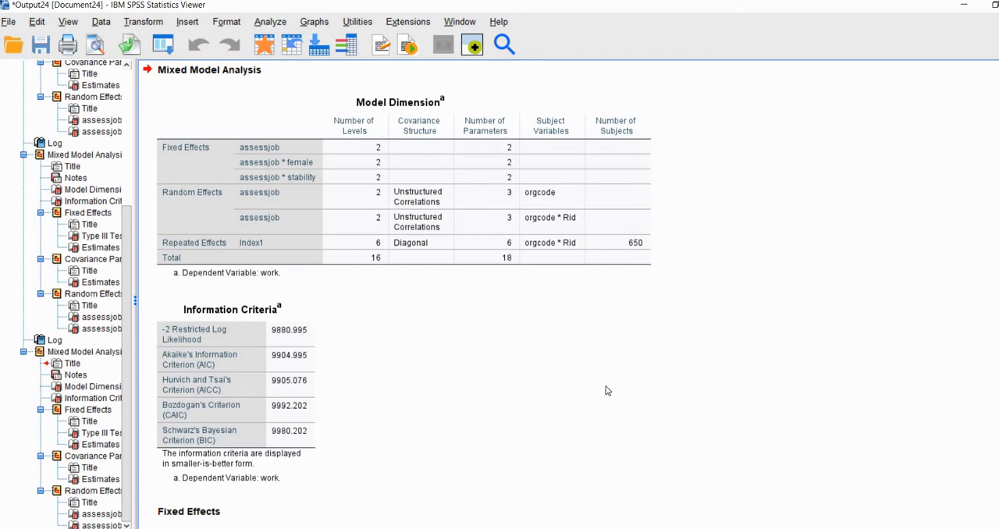
Examine the two assessjob estimates in the new model's Estimates of Fixed Effects table.
{"action": "scroll", "coordinate": [611, 391], "scroll_direction": "down", "scroll_amount": 2}
{"action": "scroll", "coordinate": [611, 392], "scroll_direction": "down", "scroll_amount": 10}
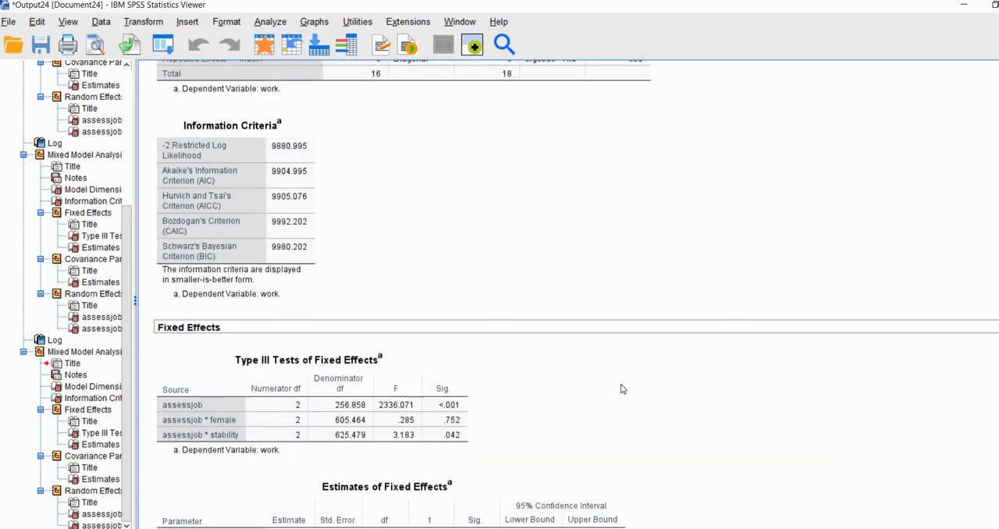
{"action": "scroll", "coordinate": [808, 358], "scroll_direction": "down", "scroll_amount": 2}
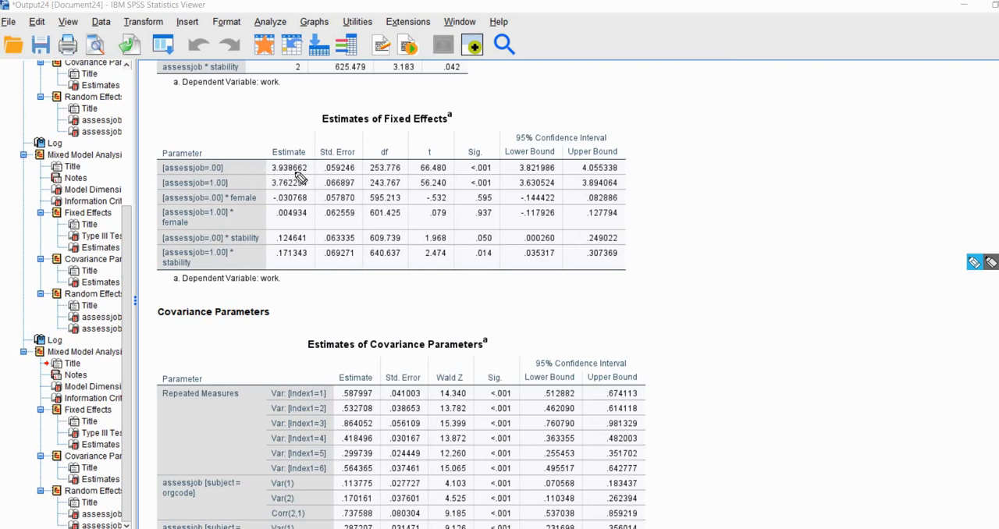
{"action": "mouse_move", "coordinate": [306, 172]}
{"action": "left_mouse_down"}
{"action": "mouse_move", "coordinate": [273, 173]}
{"action": "mouse_move", "coordinate": [273, 188]}
{"action": "mouse_move", "coordinate": [211, 172]}
{"action": "mouse_move", "coordinate": [210, 189]}
{"action": "left_mouse_up"}
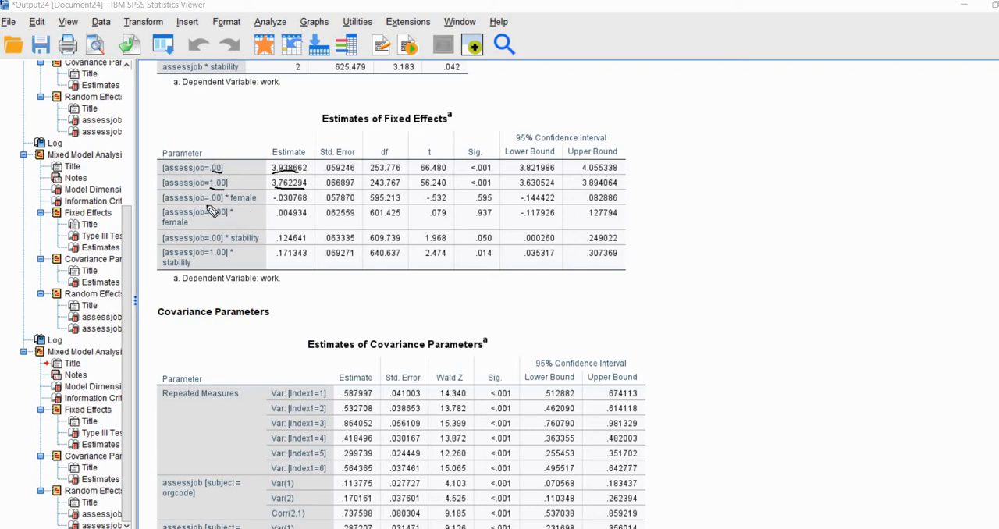
Examine the estimates and significance of the two assessjob * female interactions.
{"action": "left_click_drag", "start_coordinate": [206, 206], "coordinate": [226, 206]}
{"action": "left_click_drag", "start_coordinate": [307, 207], "coordinate": [273, 207]}
{"action": "left_click_drag", "start_coordinate": [474, 207], "coordinate": [494, 206]}
{"action": "left_click_drag", "start_coordinate": [205, 221], "coordinate": [232, 222]}
{"action": "left_click_drag", "start_coordinate": [278, 221], "coordinate": [307, 219]}
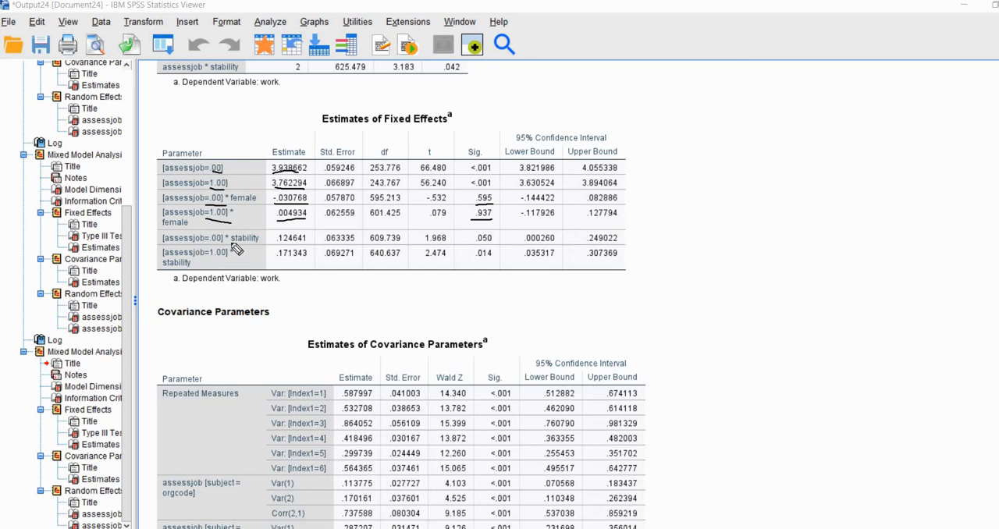
Examine the estimates and significance of the two assessjob * stability interactions.
{"action": "left_click_drag", "start_coordinate": [259, 242], "coordinate": [197, 243]}
{"action": "left_click_drag", "start_coordinate": [496, 243], "coordinate": [473, 244]}
{"action": "left_click", "coordinate": [206, 259]}
{"action": "left_click_drag", "start_coordinate": [278, 263], "coordinate": [307, 263]}
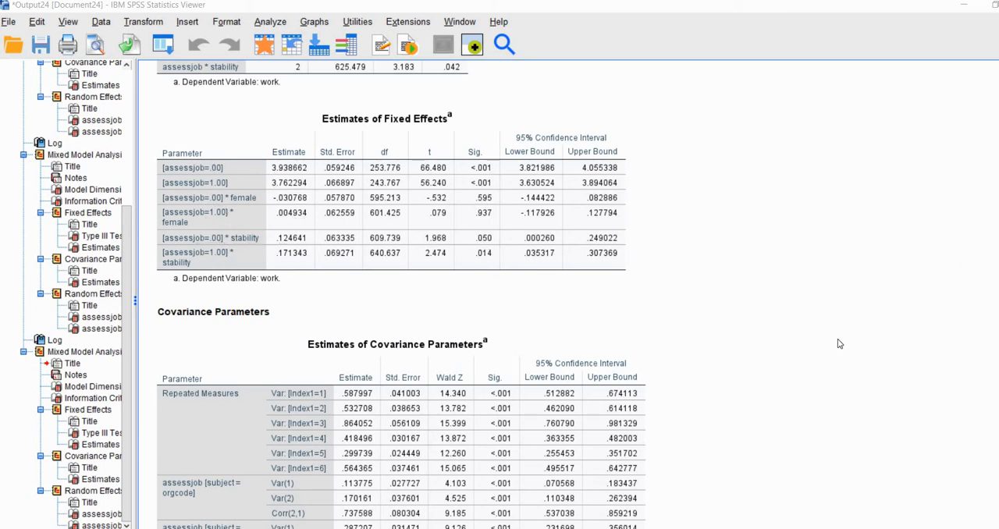
Examine the Estimates of Covariance Parameters table of the model with female and stability.
{"action": "scroll", "coordinate": [685, 265], "scroll_direction": "down", "scroll_amount": 3}
{"action": "left_click", "coordinate": [330, 244]}
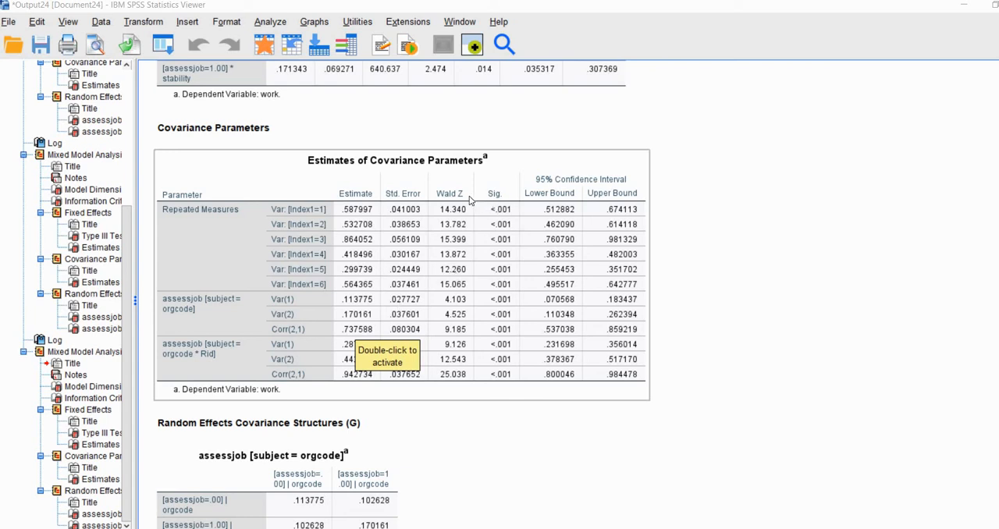
{"action": "left_click", "coordinate": [914, 285]}
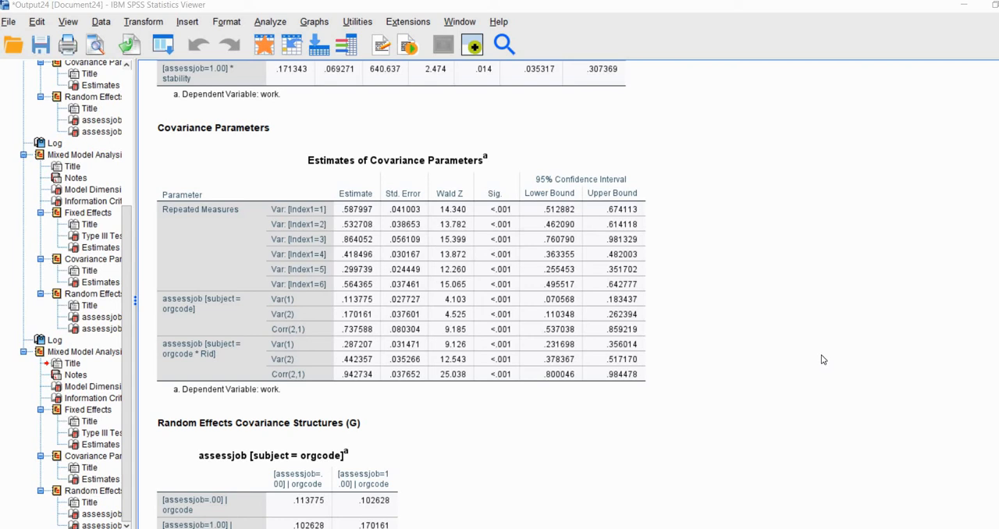
Reopen the linear mixed model with the same subject and repeated settings, and add gmorgprod and gmresources as covariates.
{"action": "left_click", "coordinate": [273, 23]}
{"action": "mouse_move", "coordinate": [371, 220]}
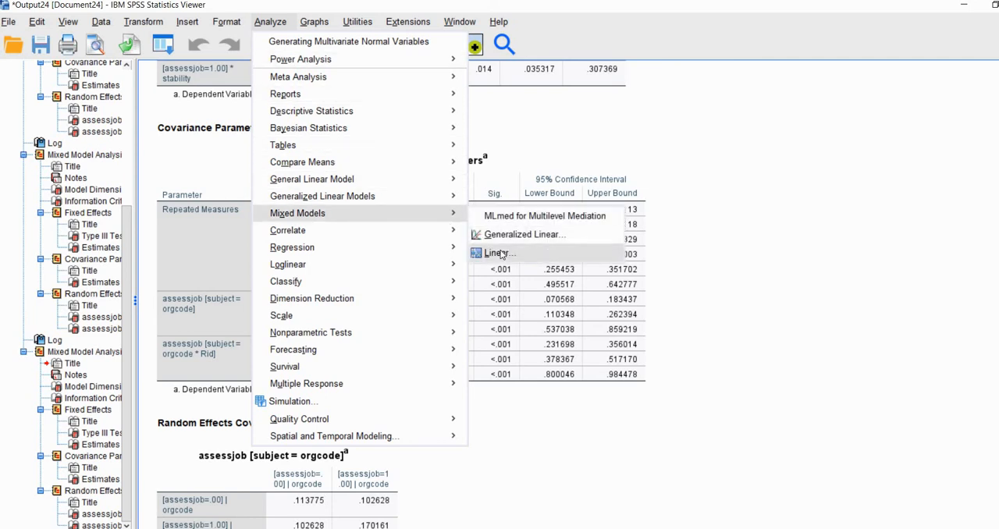
{"action": "left_click", "coordinate": [472, 250]}
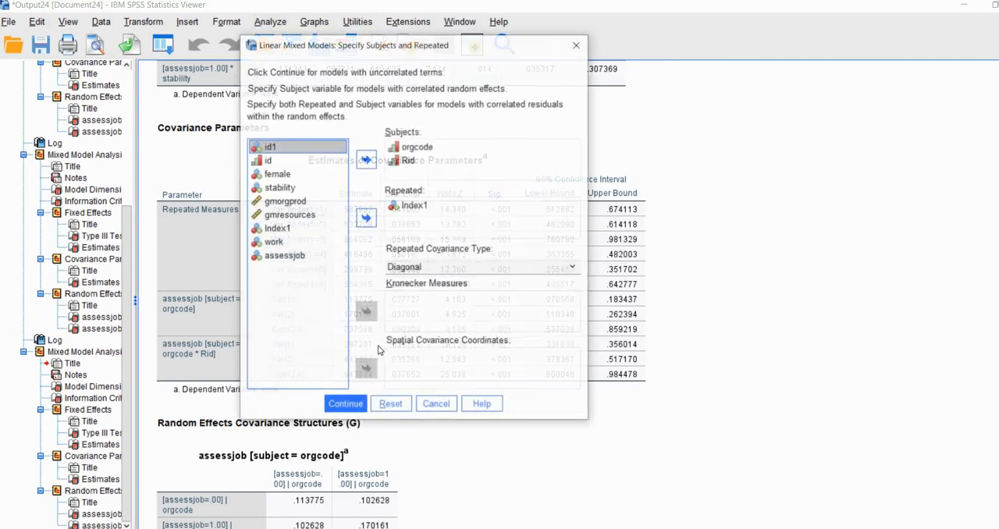
{"action": "left_click", "coordinate": [346, 405]}
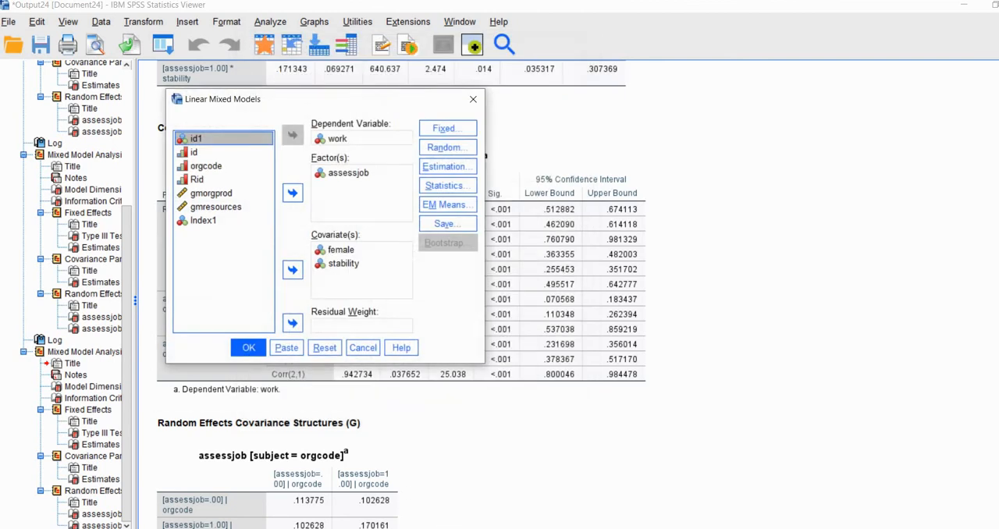
{"action": "left_click", "coordinate": [211, 193]}
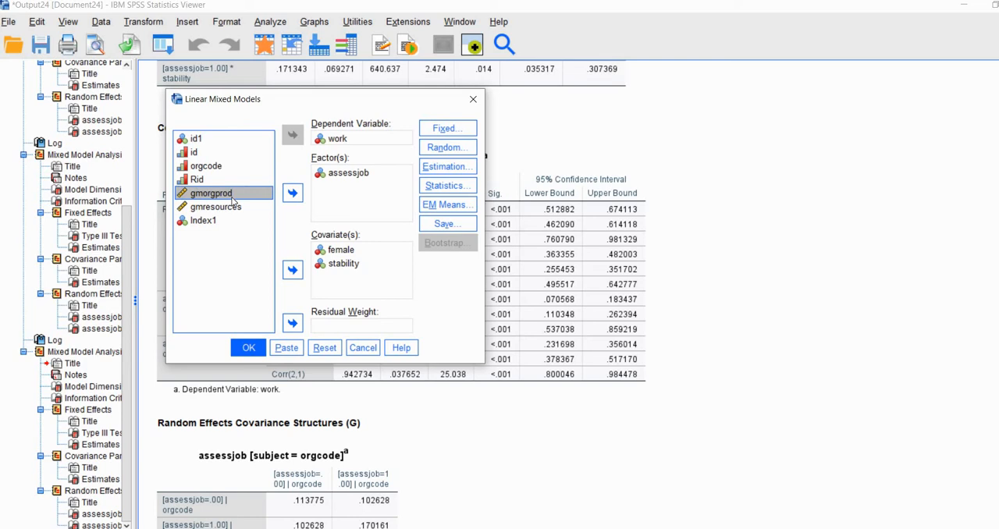
{"action": "left_click", "coordinate": [292, 270]}
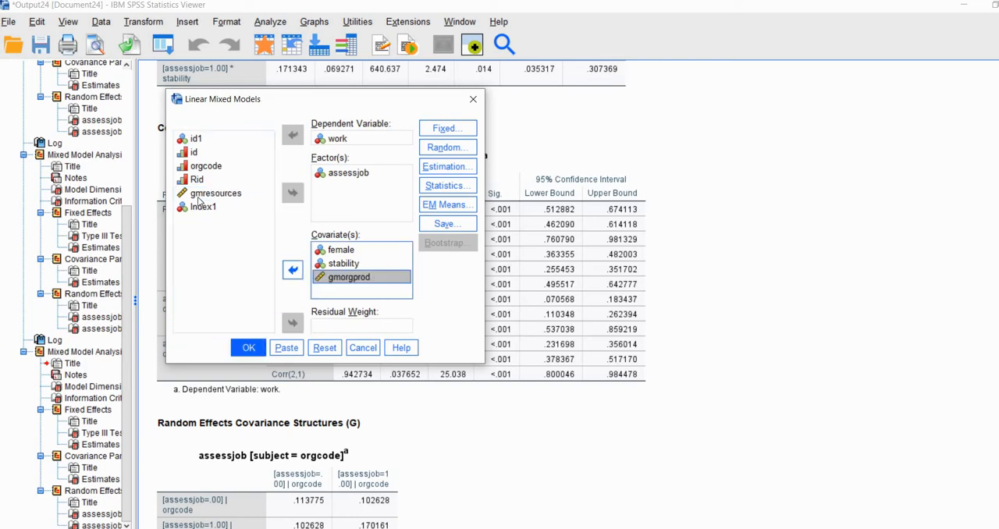
{"action": "left_click", "coordinate": [201, 195]}
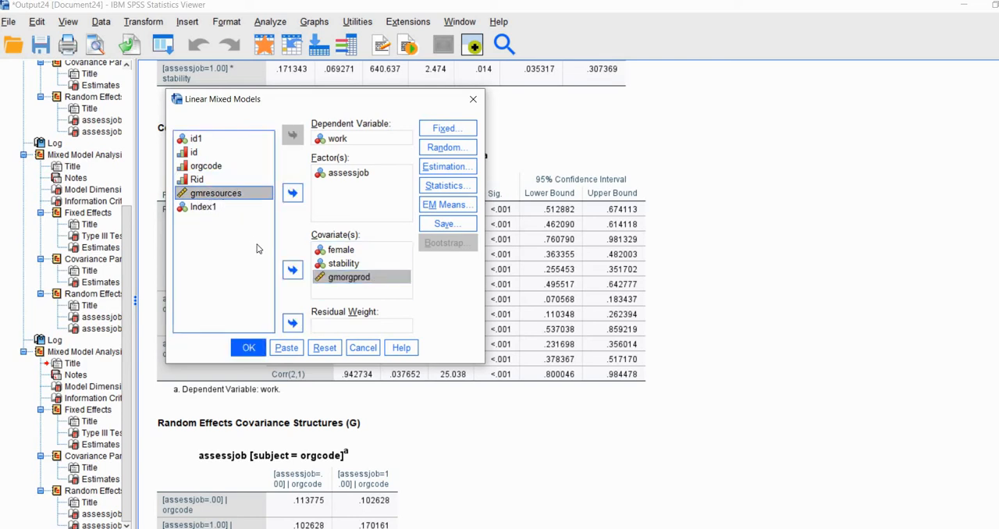
{"action": "left_click", "coordinate": [291, 270]}
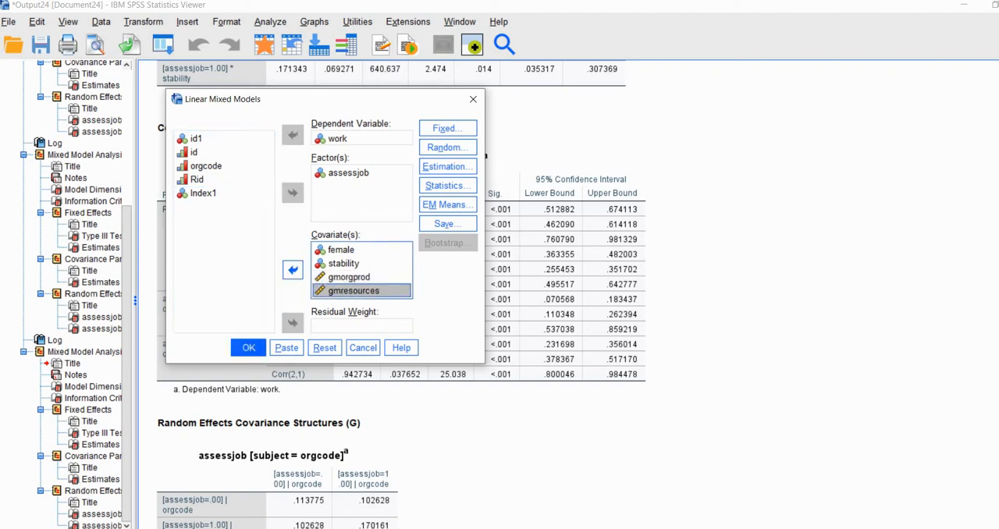
Add the assessjob * gmorgprod interaction to the fixed effects, without a separate gmorgprod main effect.
{"action": "left_click", "coordinate": [439, 131]}
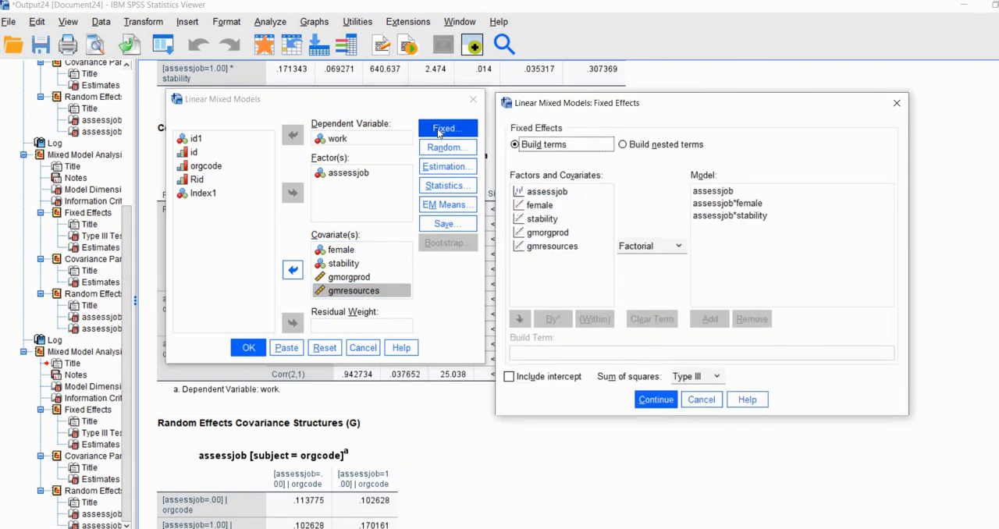
{"action": "left_click", "coordinate": [549, 234]}
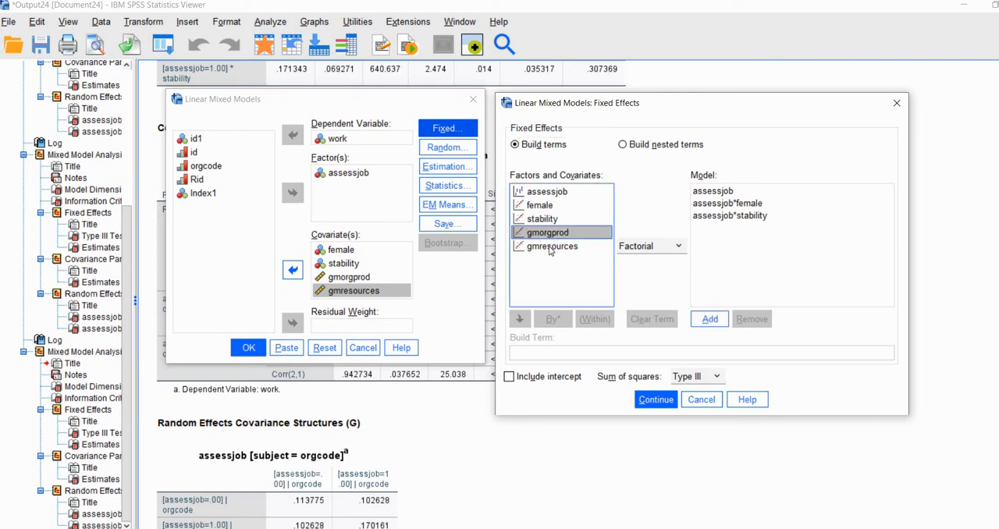
{"action": "left_click", "coordinate": [545, 192], "text": "ctrl"}
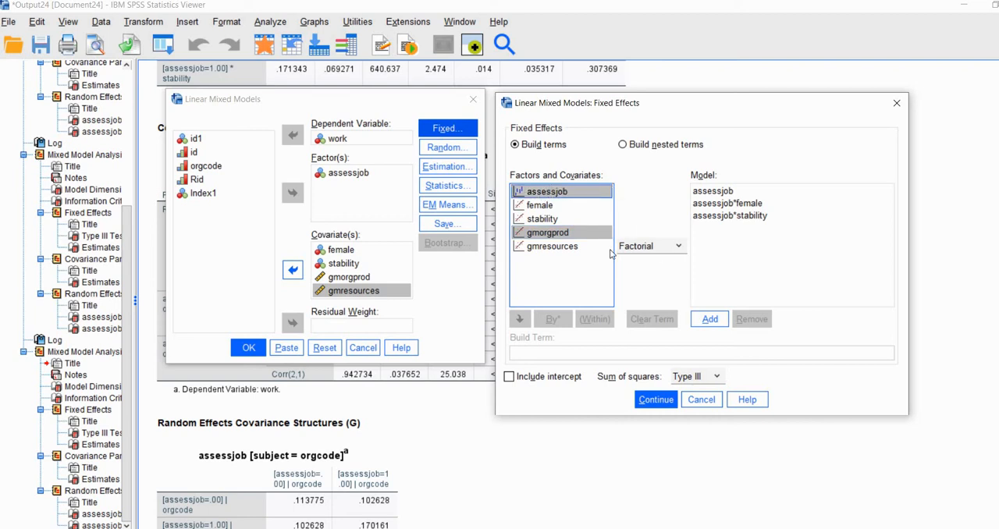
{"action": "left_click", "coordinate": [710, 320]}
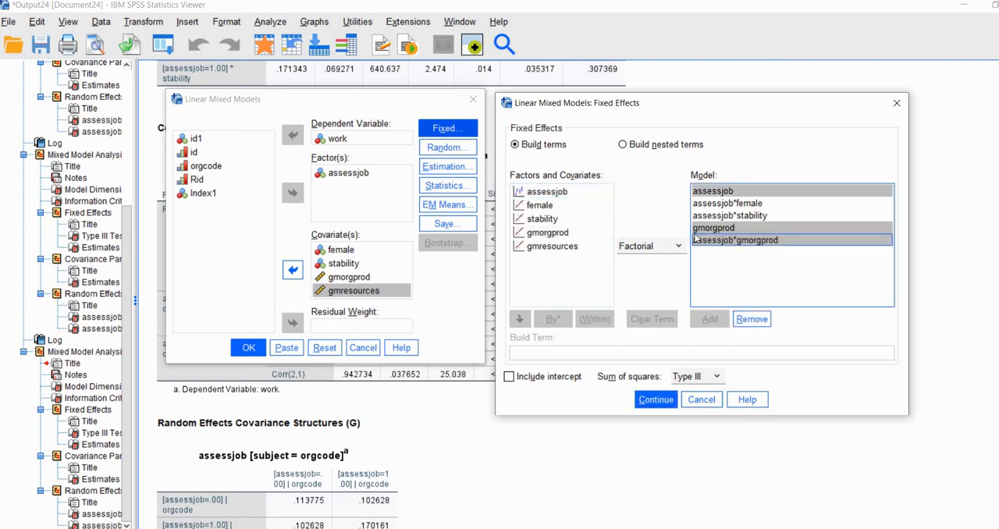
{"action": "left_click", "coordinate": [697, 230]}
{"action": "left_click", "coordinate": [754, 323]}
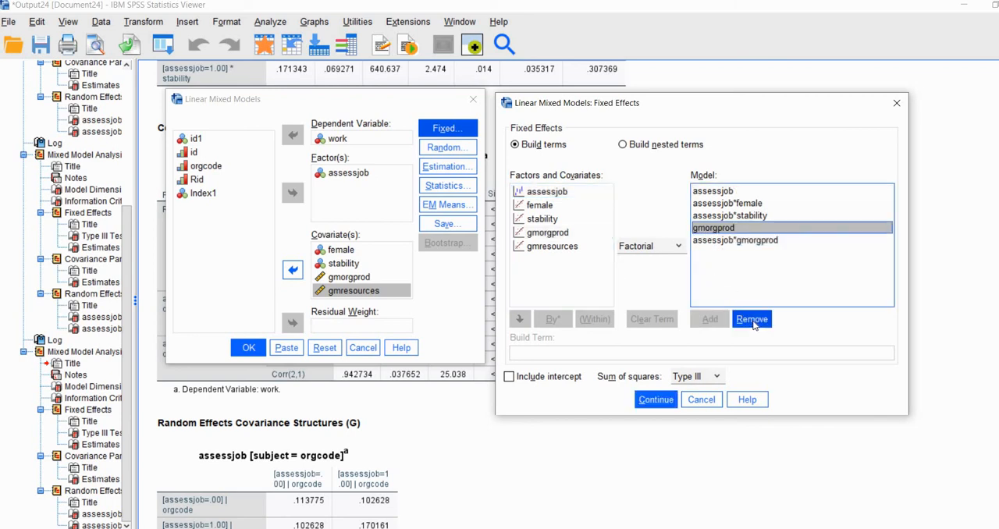
Add the assessjob * gmresources interaction to the fixed effects without a gmresources main effect, and accept the fixed-effects model.
{"action": "left_click", "coordinate": [546, 247]}
{"action": "left_click", "coordinate": [558, 192], "text": "ctrl"}
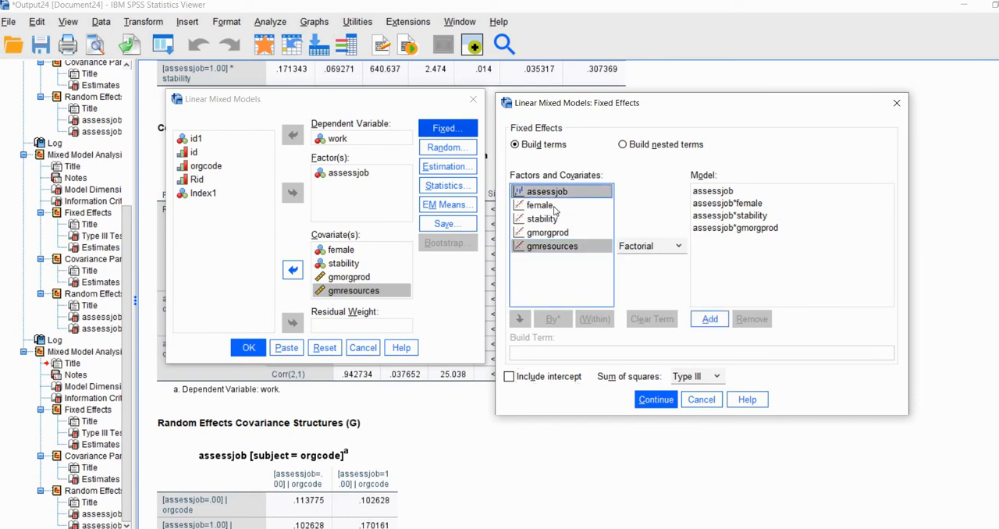
{"action": "left_click", "coordinate": [708, 322]}
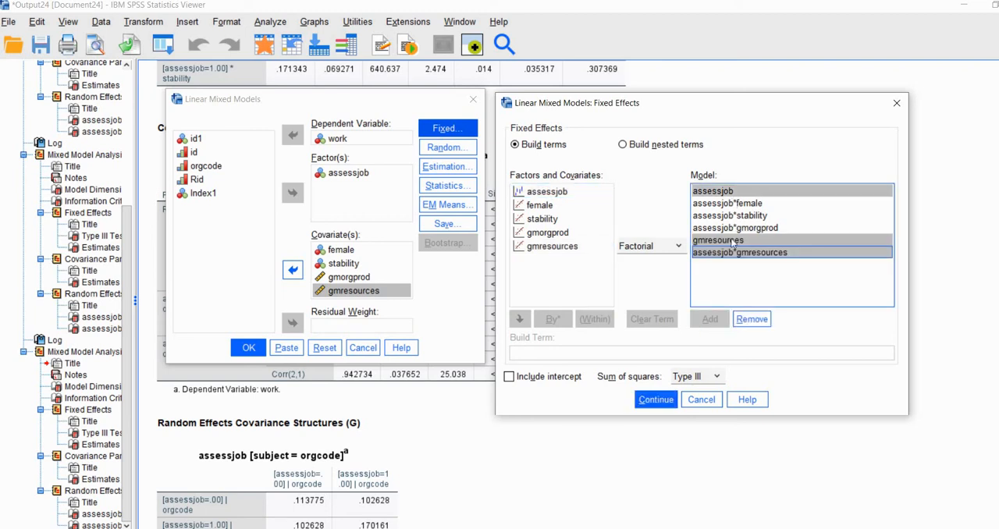
{"action": "left_click", "coordinate": [691, 241]}
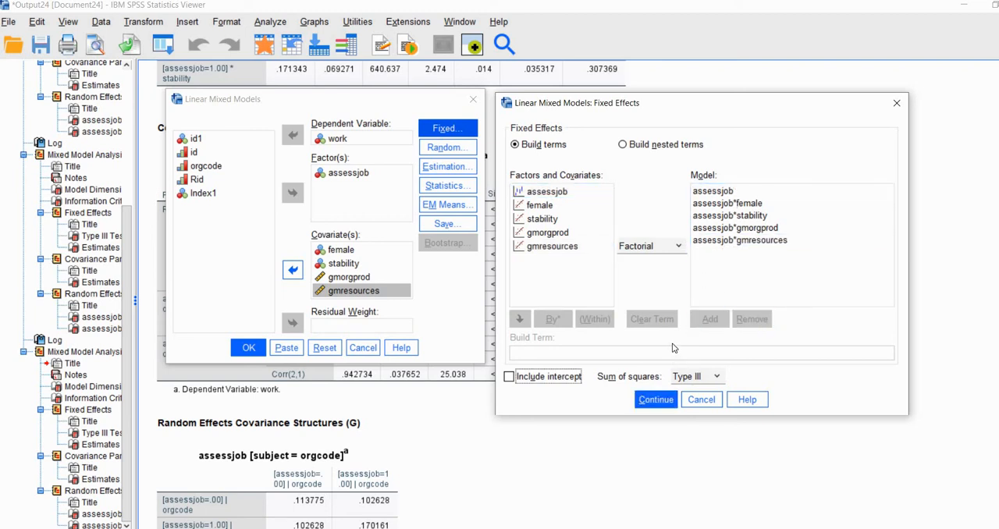
{"action": "left_click", "coordinate": [654, 400]}
{"action": "left_click", "coordinate": [655, 400]}
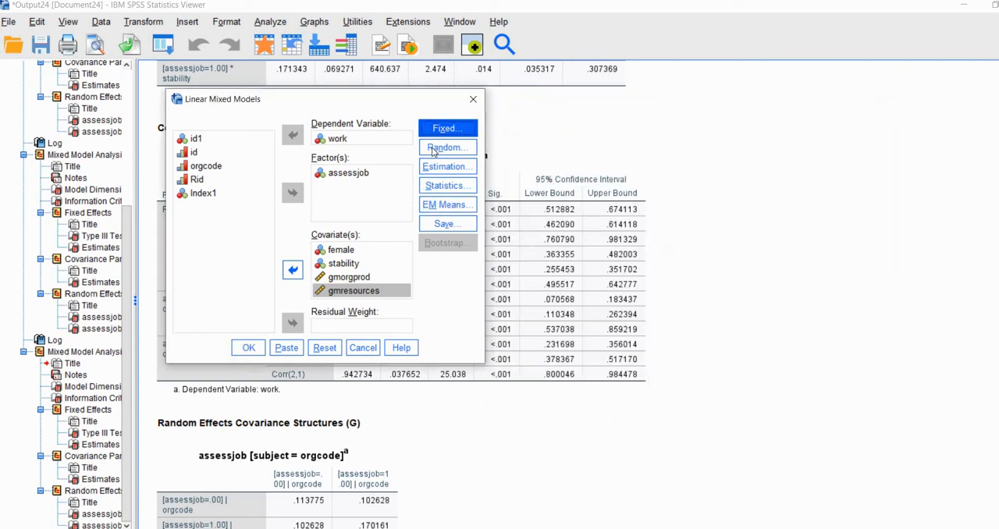
Set the covariance type of both assessjob random effects, for orgcode * Rid and for orgcode, to Unstructured.
{"action": "left_click", "coordinate": [437, 148]}
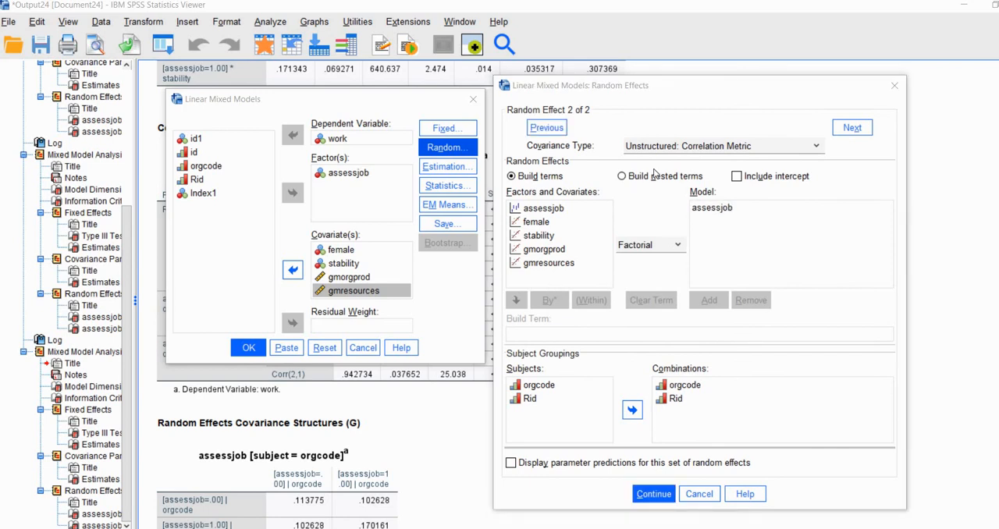
{"action": "left_click", "coordinate": [817, 146]}
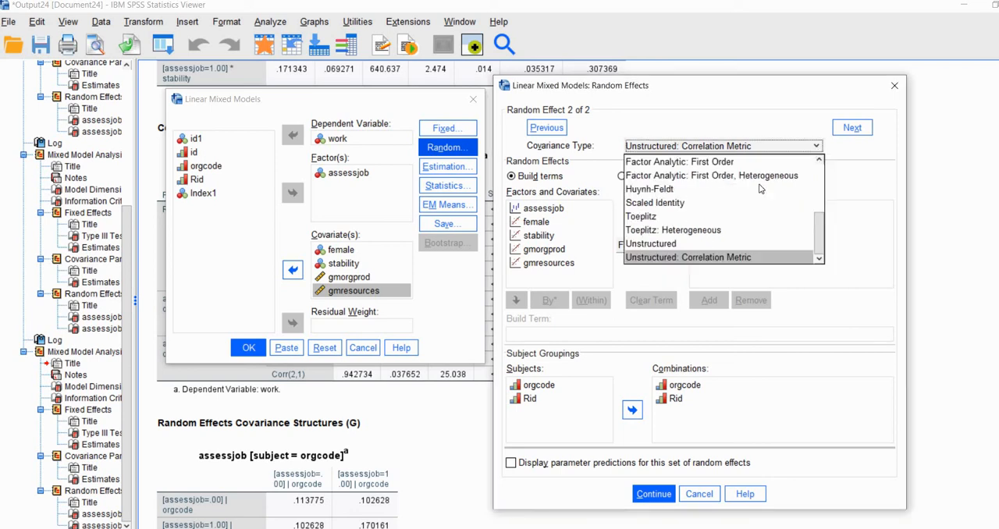
{"action": "left_click", "coordinate": [651, 245]}
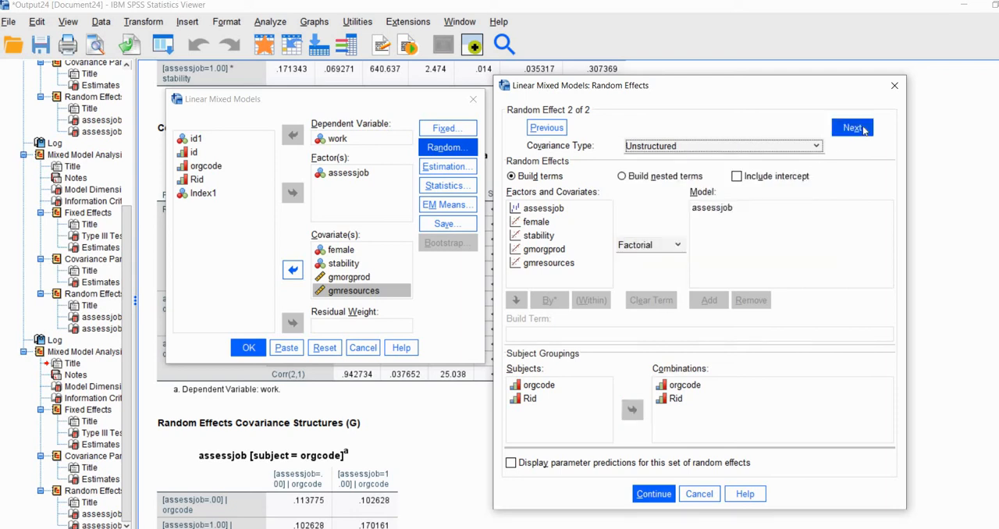
{"action": "left_click", "coordinate": [548, 135]}
{"action": "left_click", "coordinate": [789, 149]}
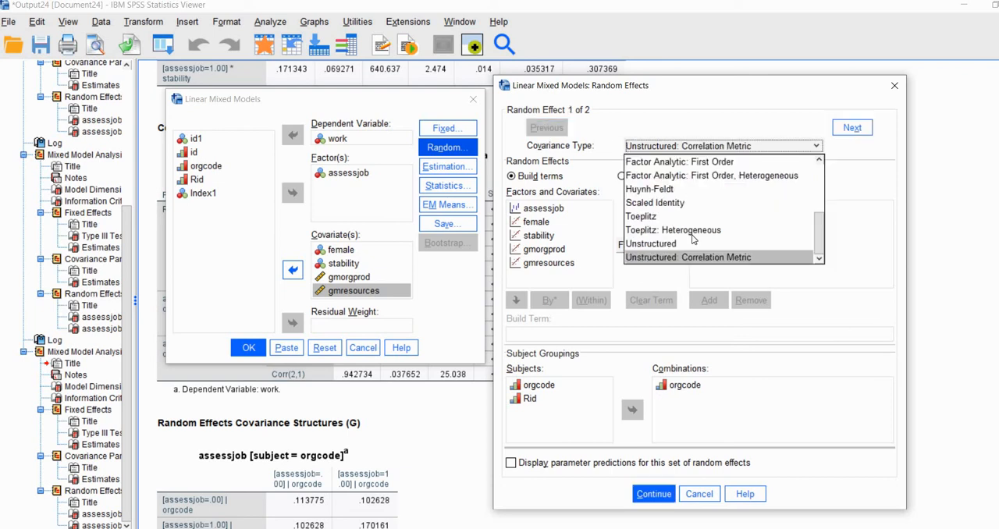
{"action": "left_click", "coordinate": [685, 244]}
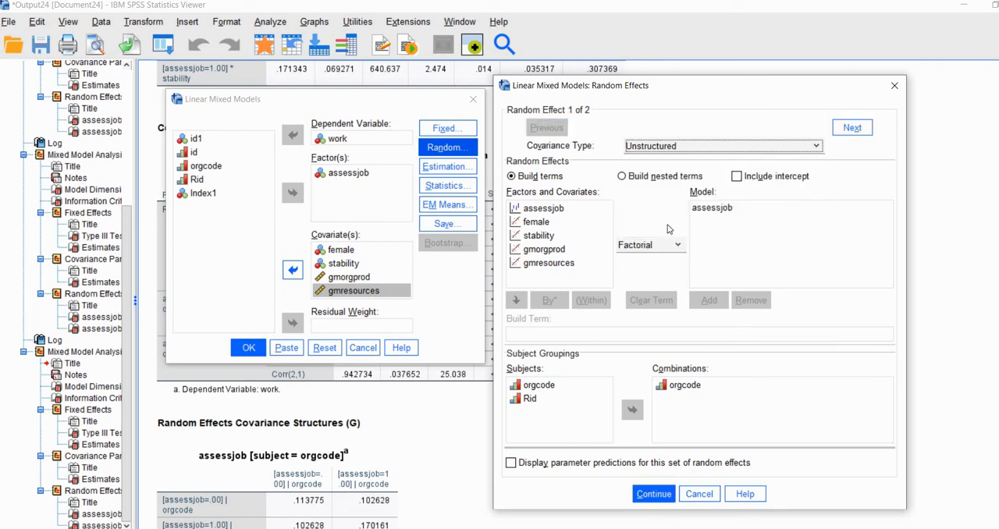
{"action": "left_click", "coordinate": [657, 495]}
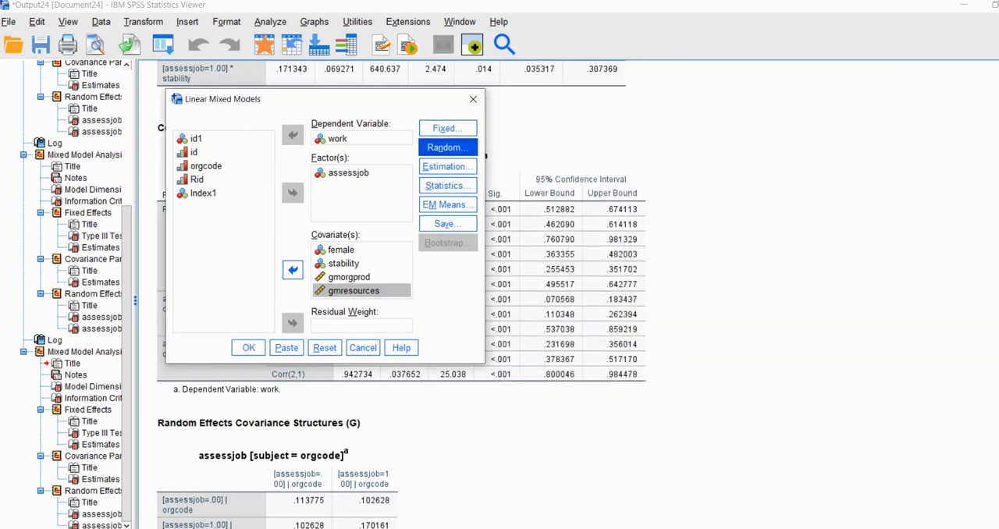
Set the estimation method to Maximum Likelihood (ML) and run the mixed model.
{"action": "left_click", "coordinate": [447, 168]}
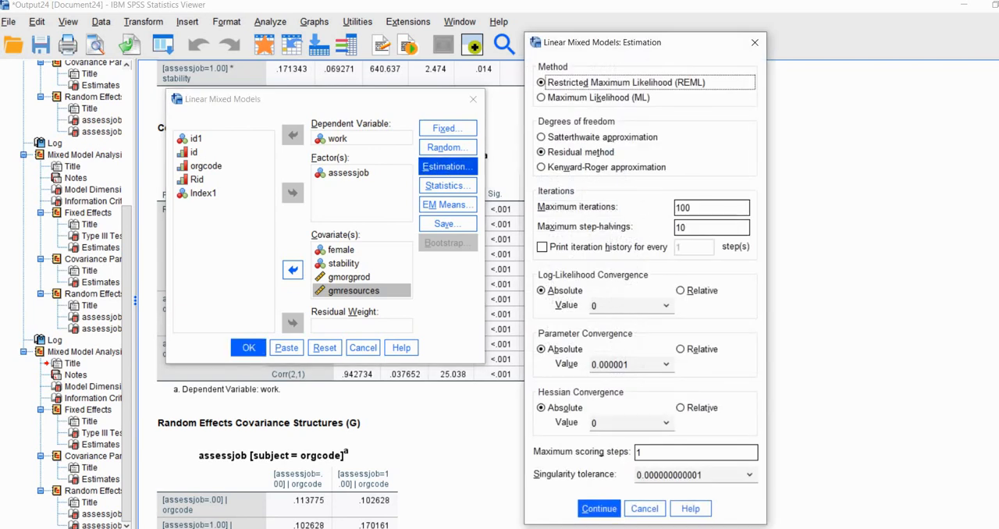
{"action": "left_click", "coordinate": [548, 97]}
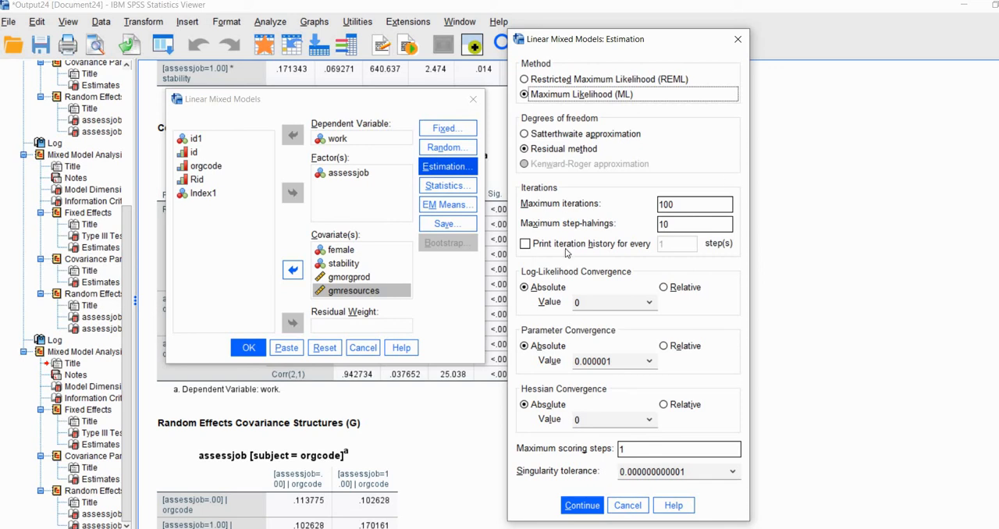
{"action": "left_click", "coordinate": [582, 505]}
{"action": "left_click", "coordinate": [248, 348]}
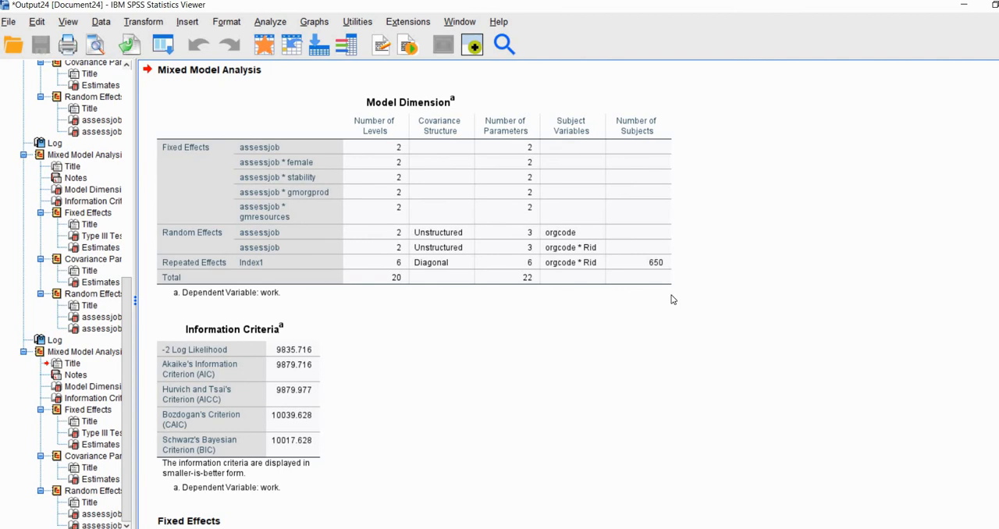
Examine the two assessjob intercepts and the assessjob * female interactions in the new Estimates of Fixed Effects table.
{"action": "scroll", "coordinate": [630, 321], "scroll_direction": "down", "scroll_amount": 15}
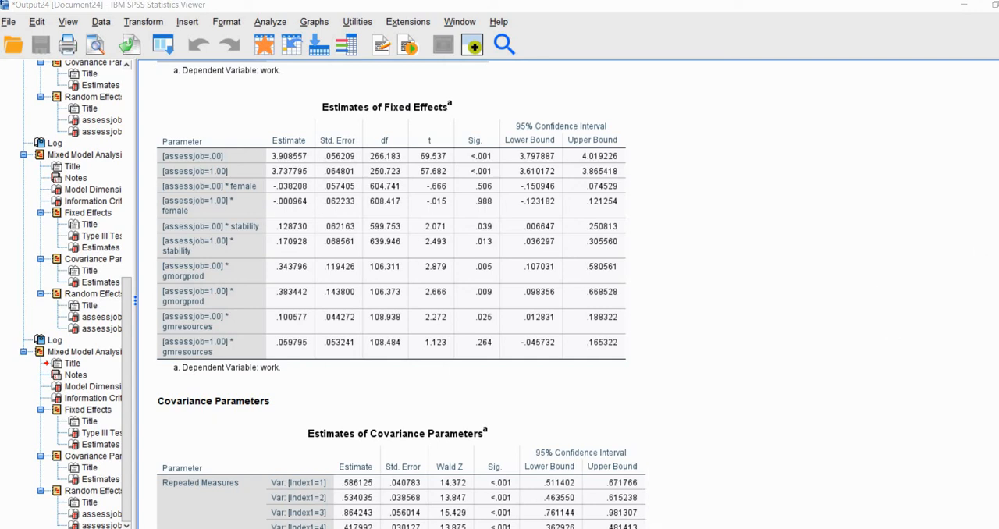
{"action": "left_click", "coordinate": [998, 278]}
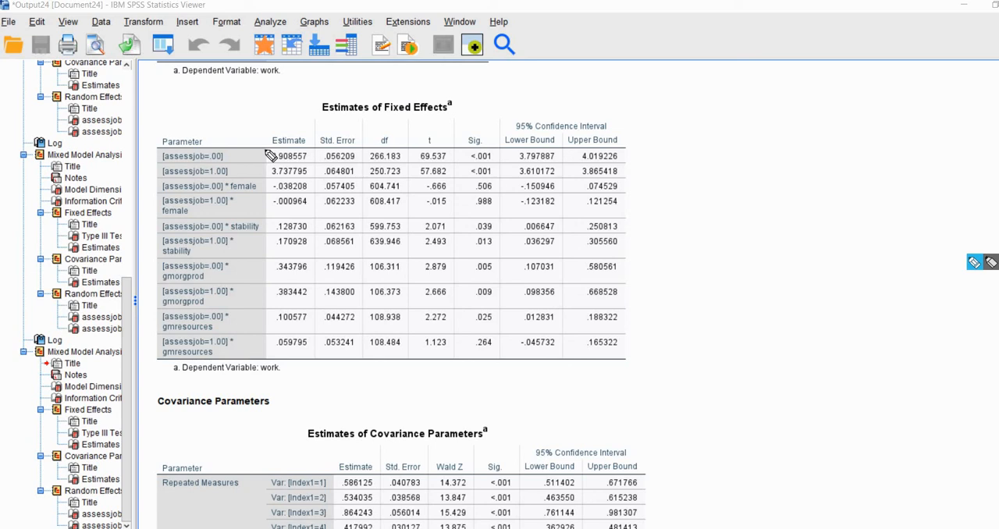
{"action": "left_click_drag", "start_coordinate": [266, 152], "coordinate": [266, 178]}
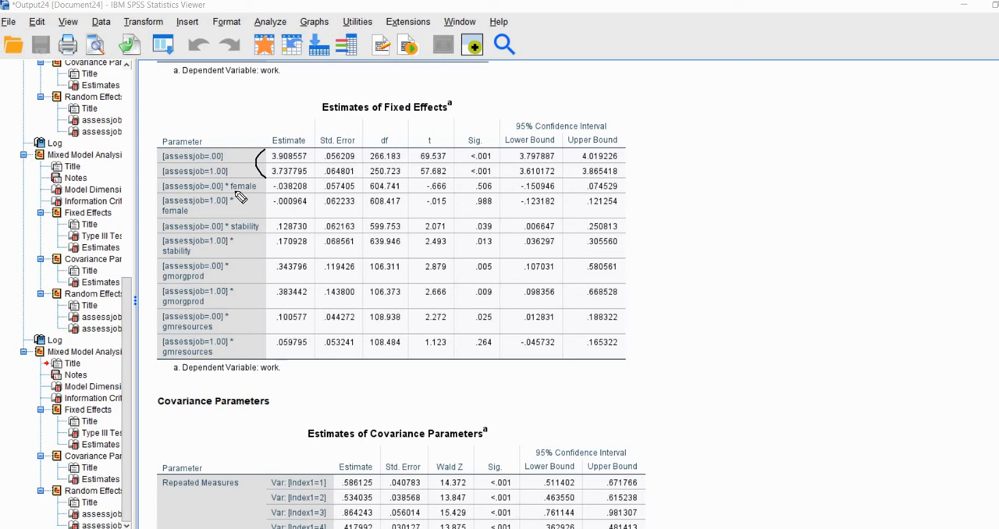
{"action": "mouse_move", "coordinate": [259, 192]}
{"action": "left_mouse_down"}
{"action": "mouse_move", "coordinate": [201, 191]}
{"action": "mouse_move", "coordinate": [236, 207]}
{"action": "left_mouse_up"}
{"action": "left_click_drag", "start_coordinate": [313, 182], "coordinate": [310, 205]}
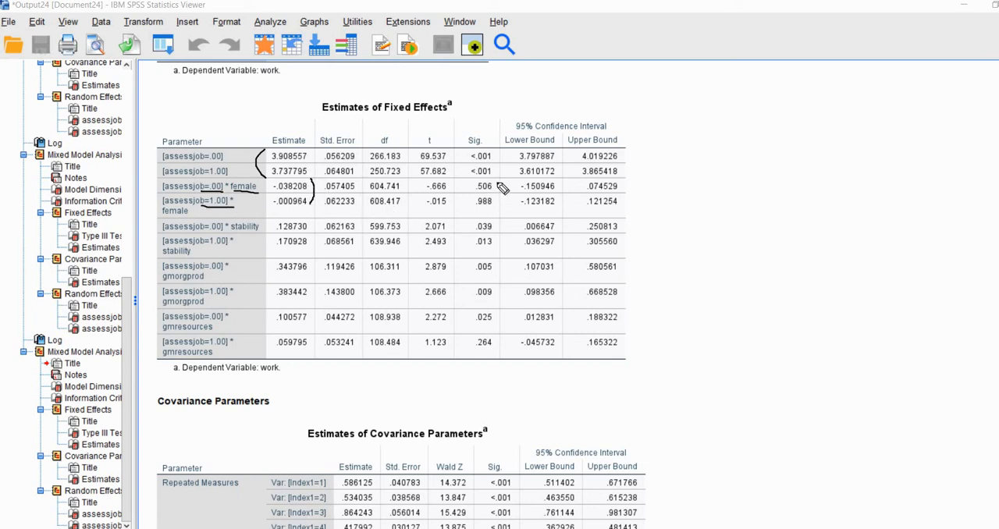
{"action": "left_click_drag", "start_coordinate": [495, 182], "coordinate": [495, 204]}
Examine the estimates and significance of the assessjob * stability interactions in the model with organization-level predictors.
{"action": "mouse_move", "coordinate": [258, 232]}
{"action": "left_mouse_down"}
{"action": "mouse_move", "coordinate": [213, 232]}
{"action": "mouse_move", "coordinate": [220, 249]}
{"action": "mouse_move", "coordinate": [193, 259]}
{"action": "left_mouse_up"}
{"action": "left_click_drag", "start_coordinate": [280, 251], "coordinate": [301, 250]}
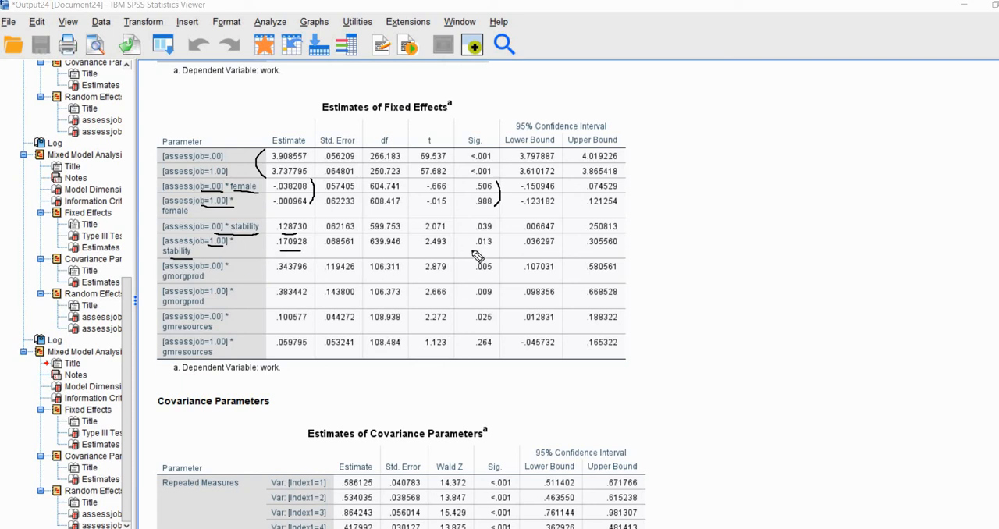
{"action": "left_click", "coordinate": [498, 225]}
{"action": "left_click_drag", "start_coordinate": [499, 226], "coordinate": [500, 248]}
Examine the estimates and significance of the two assessjob * gmorgprod interactions.
{"action": "mouse_move", "coordinate": [163, 282]}
{"action": "left_mouse_down"}
{"action": "mouse_move", "coordinate": [206, 284]}
{"action": "mouse_move", "coordinate": [206, 305]}
{"action": "left_mouse_up"}
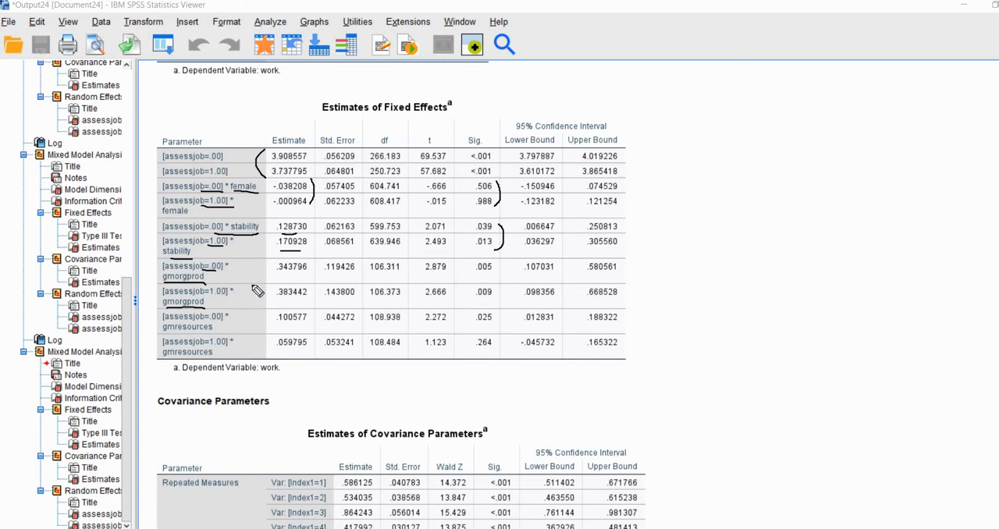
{"action": "mouse_move", "coordinate": [274, 260]}
{"action": "left_mouse_down"}
{"action": "mouse_move", "coordinate": [262, 284]}
{"action": "mouse_move", "coordinate": [277, 309]}
{"action": "left_mouse_up"}
{"action": "left_click_drag", "start_coordinate": [495, 264], "coordinate": [501, 272]}
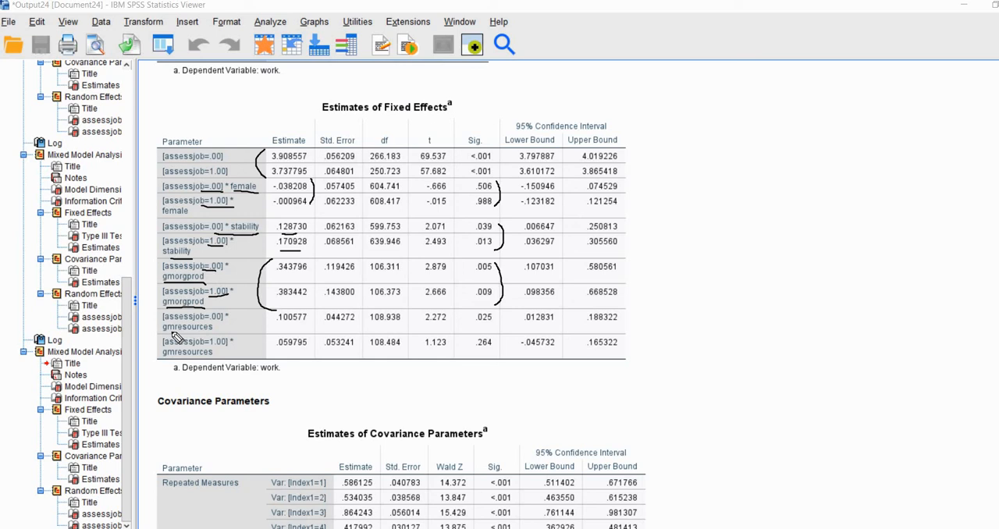
Examine the estimates and significance of the two assessjob * gmresources interactions.
{"action": "left_click_drag", "start_coordinate": [163, 329], "coordinate": [306, 324]}
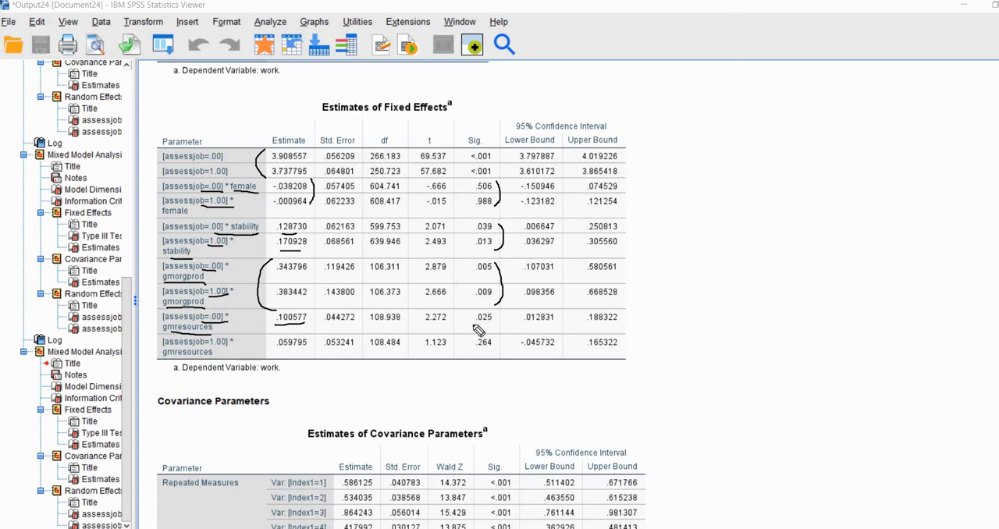
{"action": "left_click_drag", "start_coordinate": [474, 328], "coordinate": [496, 327]}
{"action": "left_click_drag", "start_coordinate": [294, 353], "coordinate": [308, 354]}
{"action": "left_click_drag", "start_coordinate": [473, 352], "coordinate": [492, 353]}
{"action": "left_click", "coordinate": [966, 339]}
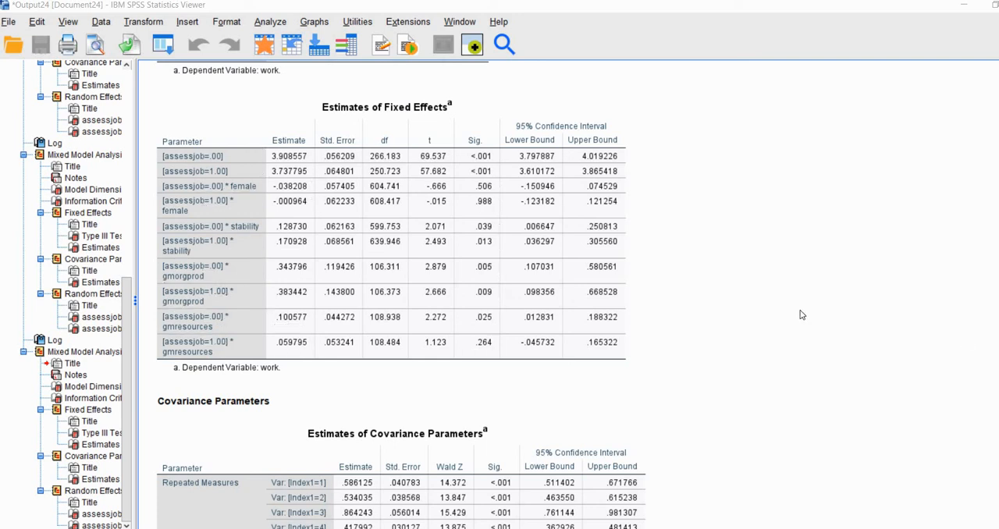
Examine the six repeated-measures residual variances in the new Estimates of Covariance Parameters table.
{"action": "scroll", "coordinate": [803, 315], "scroll_direction": "down", "scroll_amount": 5}
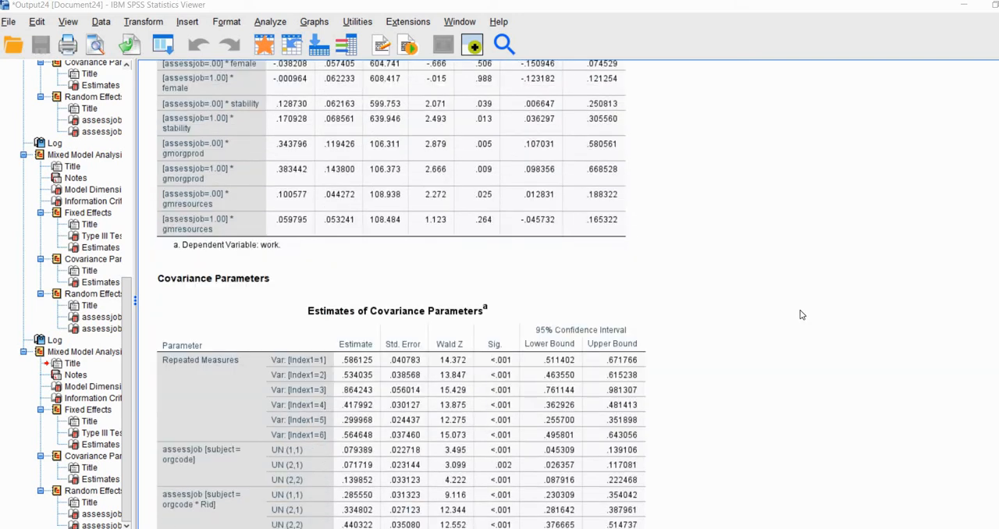
{"action": "scroll", "coordinate": [800, 315], "scroll_direction": "down", "scroll_amount": 2}
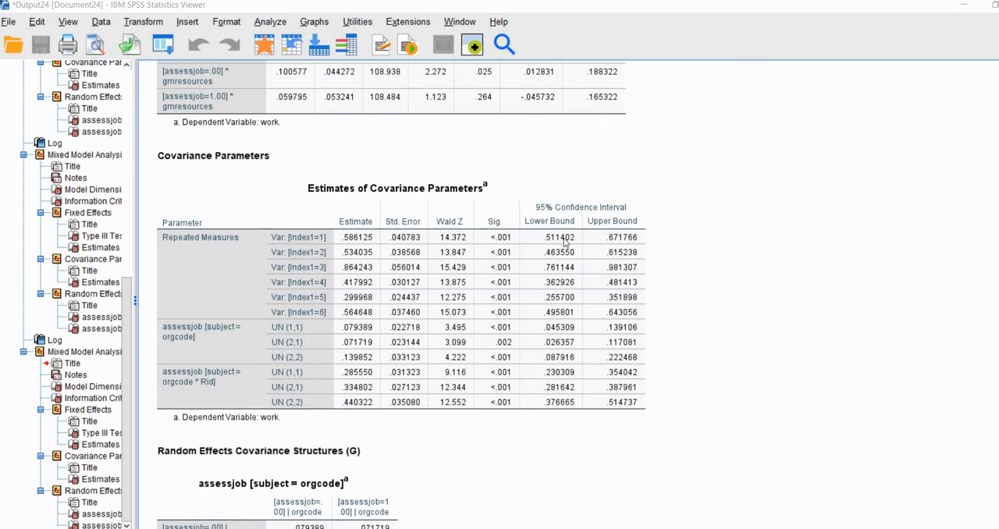
{"action": "left_click", "coordinate": [402, 206]}
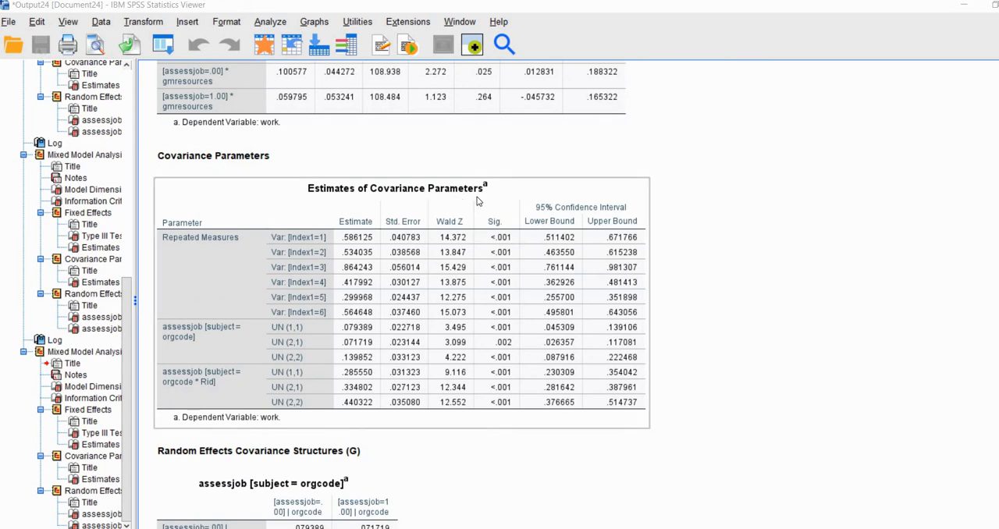
{"action": "left_click", "coordinate": [854, 219]}
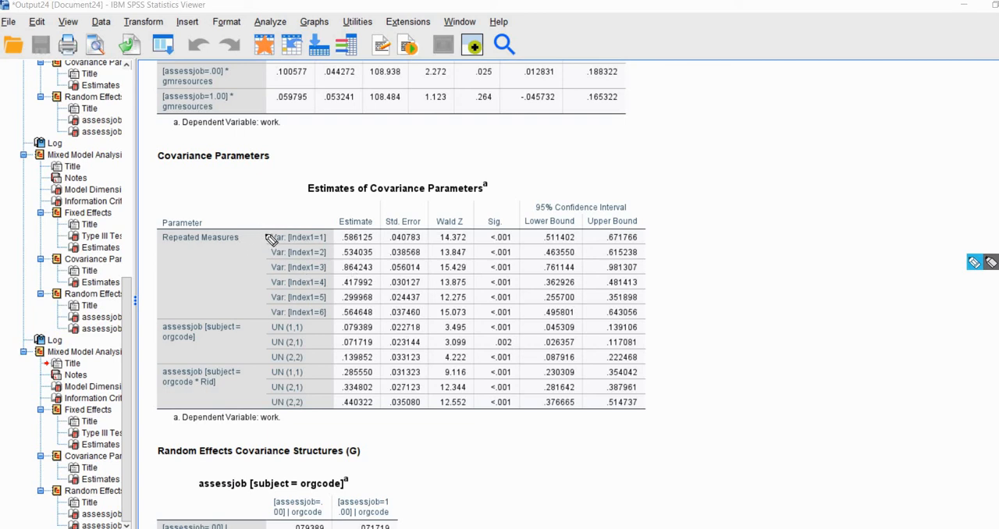
{"action": "left_click_drag", "start_coordinate": [267, 236], "coordinate": [261, 307]}
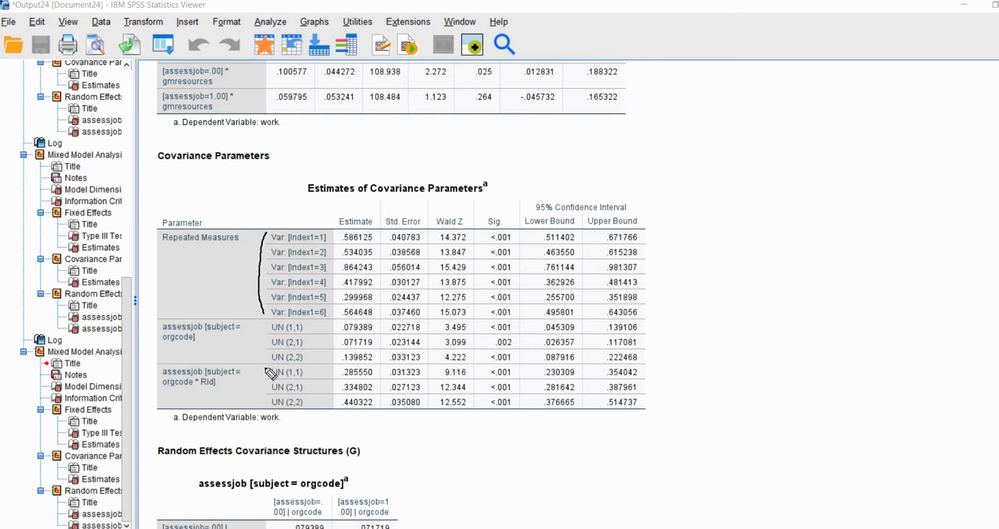
Examine the person-level variances UN (1,1) and UN (2,2) of assessjob for the subject orgcode * Rid.
{"action": "left_click_drag", "start_coordinate": [252, 372], "coordinate": [260, 372]}
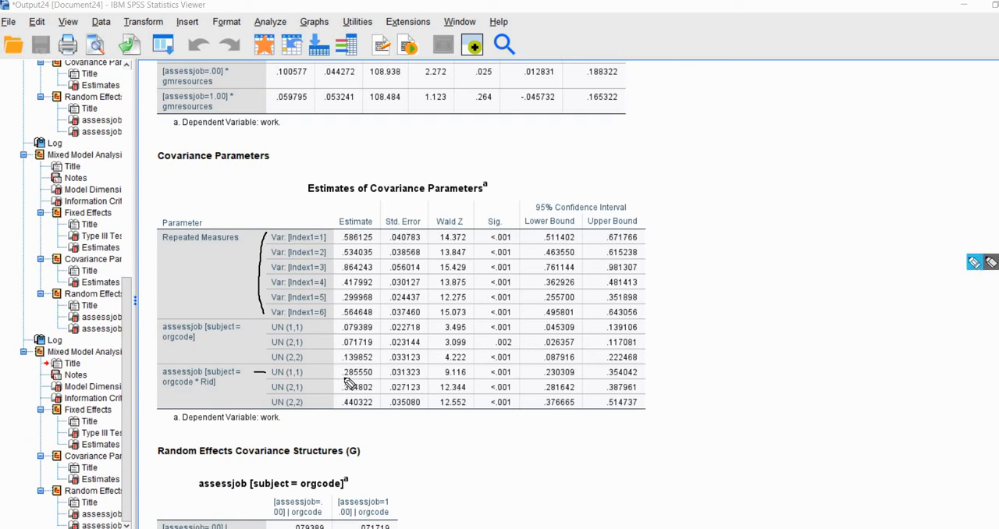
{"action": "left_click_drag", "start_coordinate": [344, 377], "coordinate": [372, 377]}
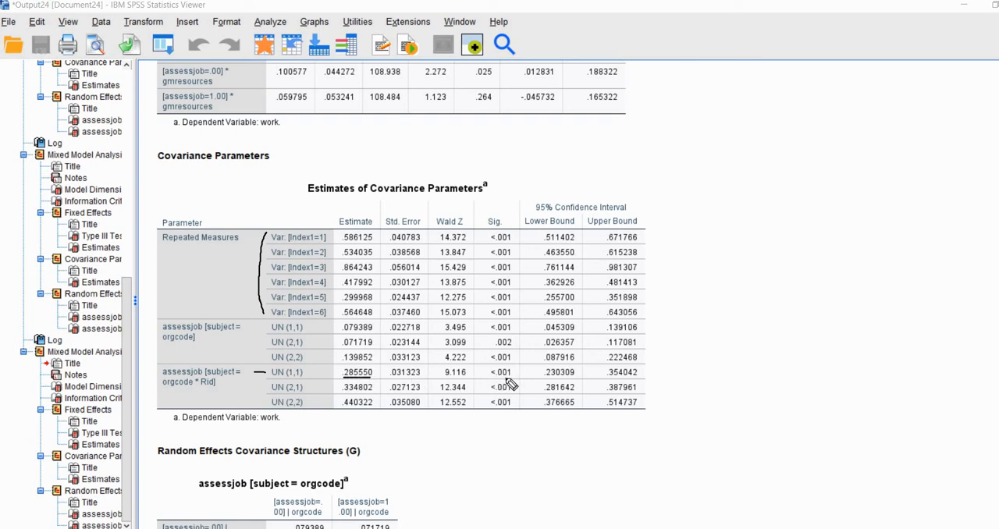
{"action": "left_click_drag", "start_coordinate": [495, 378], "coordinate": [507, 378]}
{"action": "left_click_drag", "start_coordinate": [301, 402], "coordinate": [273, 406]}
{"action": "left_click_drag", "start_coordinate": [345, 408], "coordinate": [366, 407]}
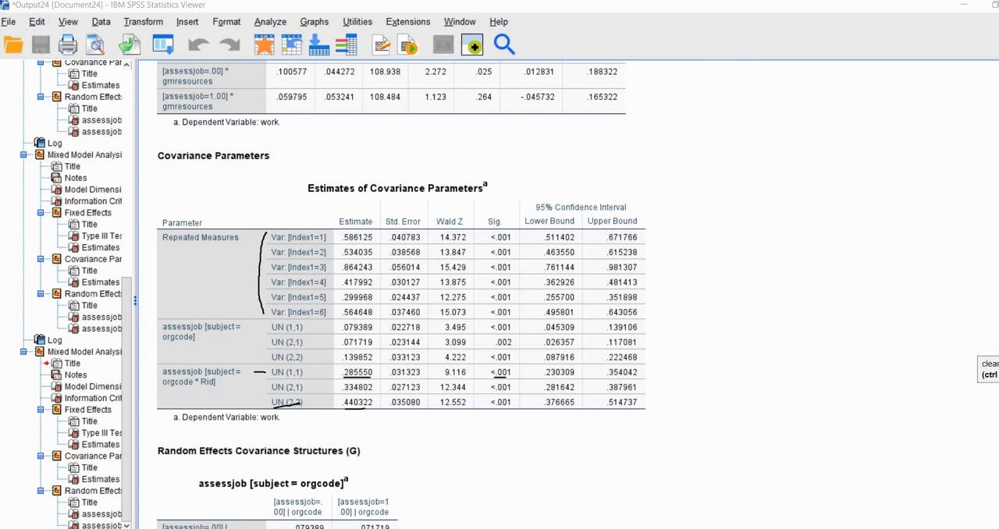
Examine the estimates and significance of the person-level parameters UN (1,1), UN (2,1) and UN (2,2) for the subject orgcode * Rid.
{"action": "left_click", "coordinate": [988, 348]}
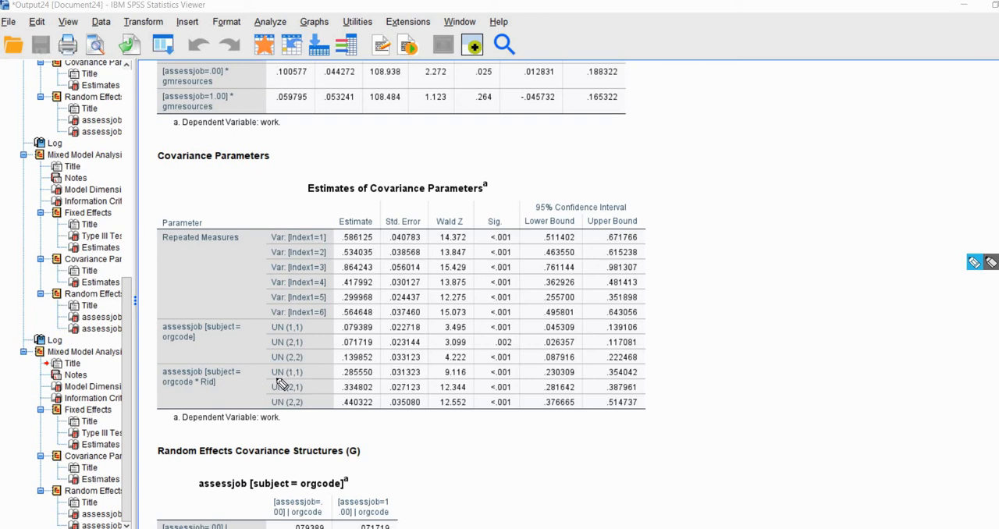
{"action": "left_click_drag", "start_coordinate": [306, 377], "coordinate": [271, 378]}
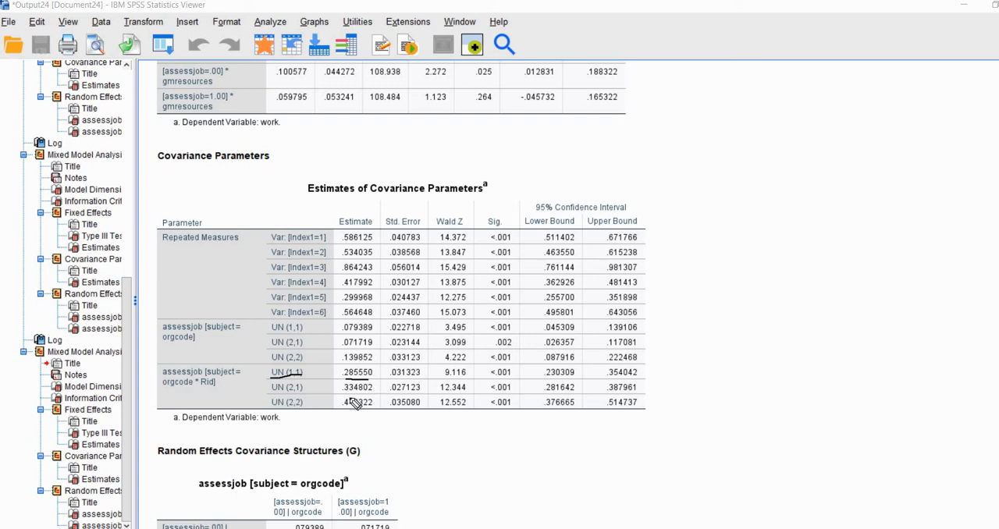
{"action": "left_click_drag", "start_coordinate": [273, 406], "coordinate": [371, 405]}
{"action": "left_click_drag", "start_coordinate": [272, 390], "coordinate": [373, 394]}
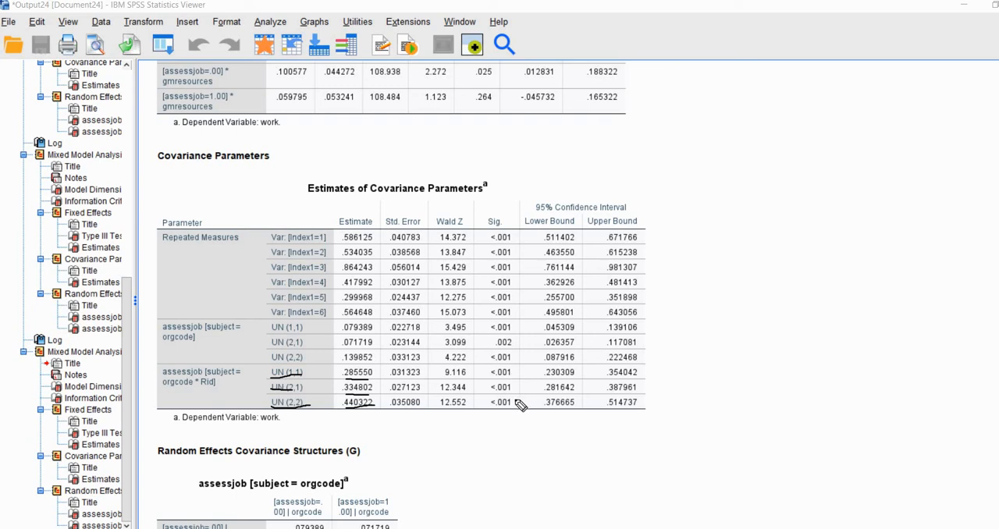
{"action": "left_click_drag", "start_coordinate": [516, 372], "coordinate": [513, 409]}
Examine the estimates and significance of the organization-level variances and covariance of assessjob for the subject orgcode.
{"action": "mouse_move", "coordinate": [492, 334]}
{"action": "left_mouse_down"}
{"action": "mouse_move", "coordinate": [507, 333]}
{"action": "mouse_move", "coordinate": [509, 362]}
{"action": "left_mouse_up"}
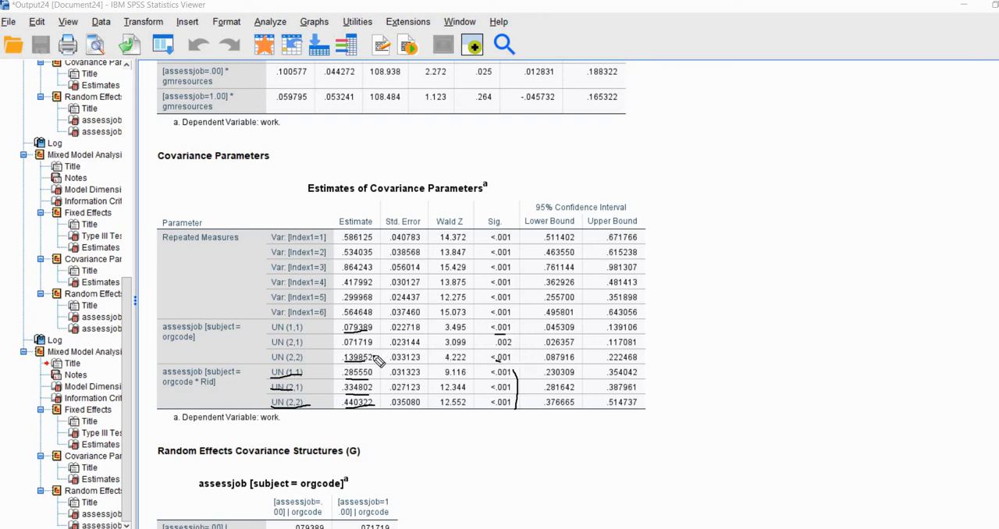
{"action": "left_click_drag", "start_coordinate": [345, 362], "coordinate": [373, 362]}
{"action": "left_click_drag", "start_coordinate": [495, 348], "coordinate": [512, 348]}
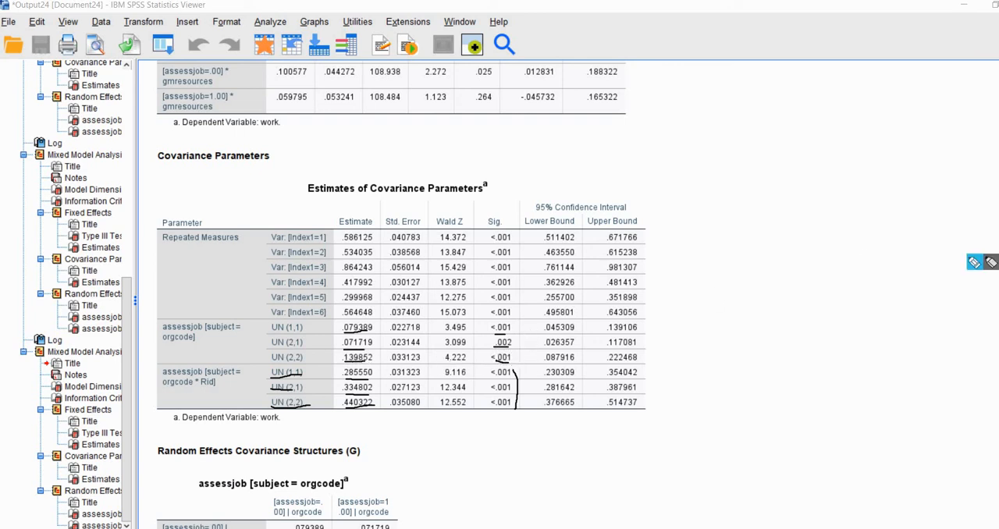
{"action": "key", "text": "Escape"}
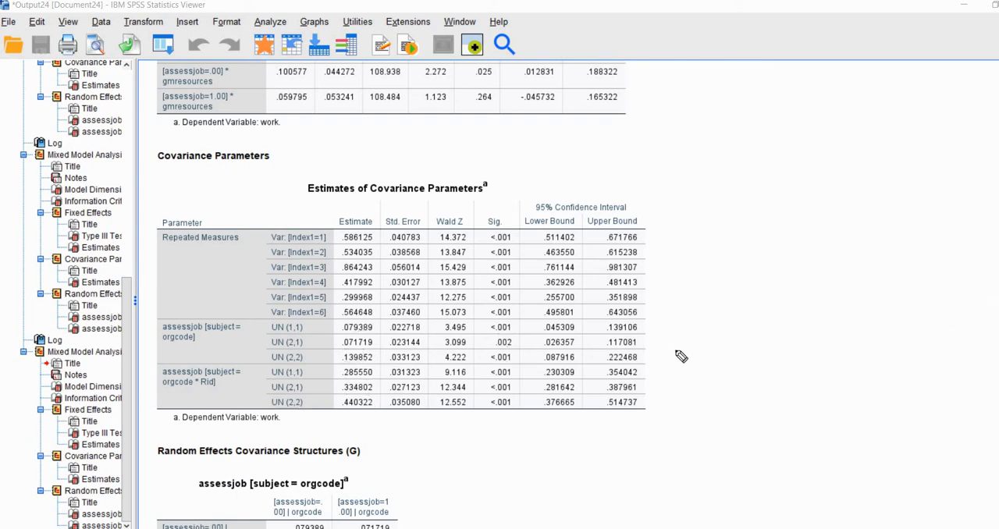
Select the Estimates of Covariance Parameters table of the latest mixed model in the output.
{"action": "scroll", "coordinate": [676, 354], "scroll_direction": "down", "scroll_amount": 4}
{"action": "scroll", "coordinate": [677, 354], "scroll_direction": "up", "scroll_amount": 5}
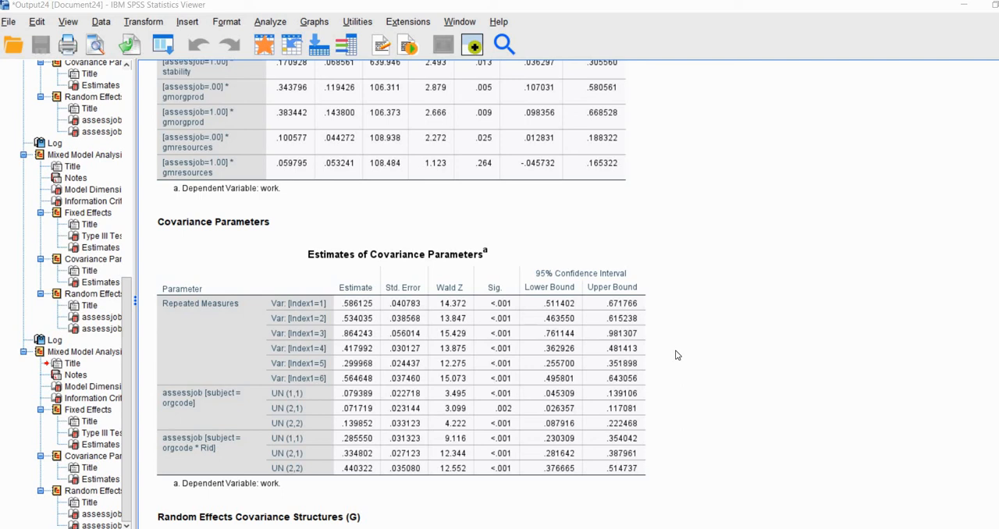
{"action": "left_click", "coordinate": [599, 355]}
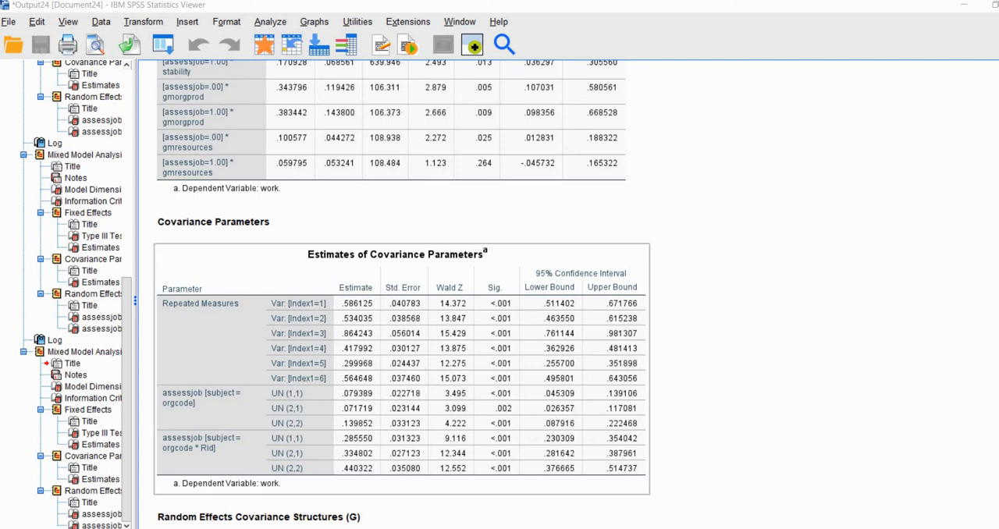